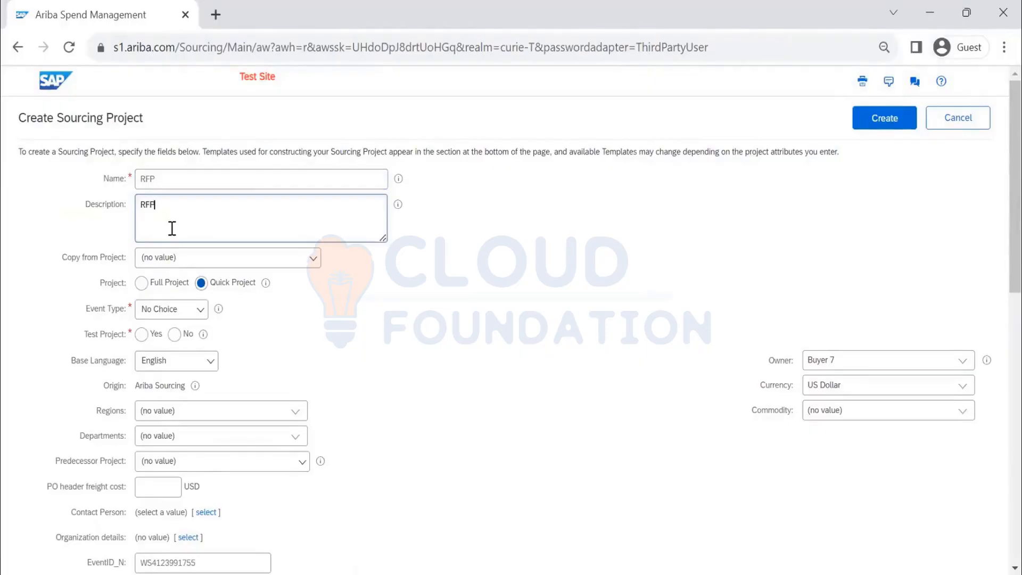
Step: Set the sourcing project's event type to RFP and mark it as not a test project
click(173, 312)
click(172, 368)
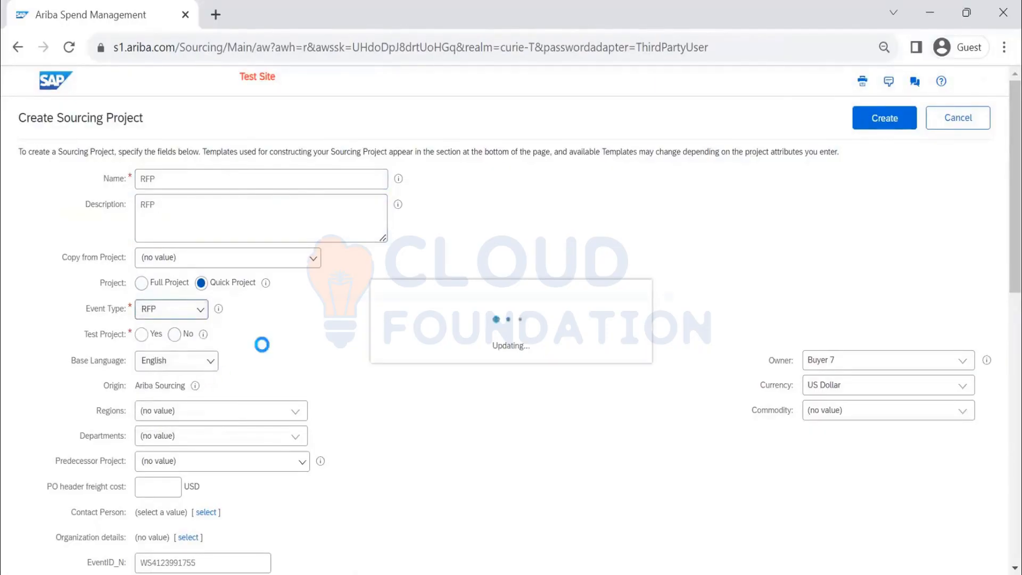
click(175, 339)
Step: Choose S4HCLNT100 as the project's external system under External System Integration
scroll(421, 357, down, 10)
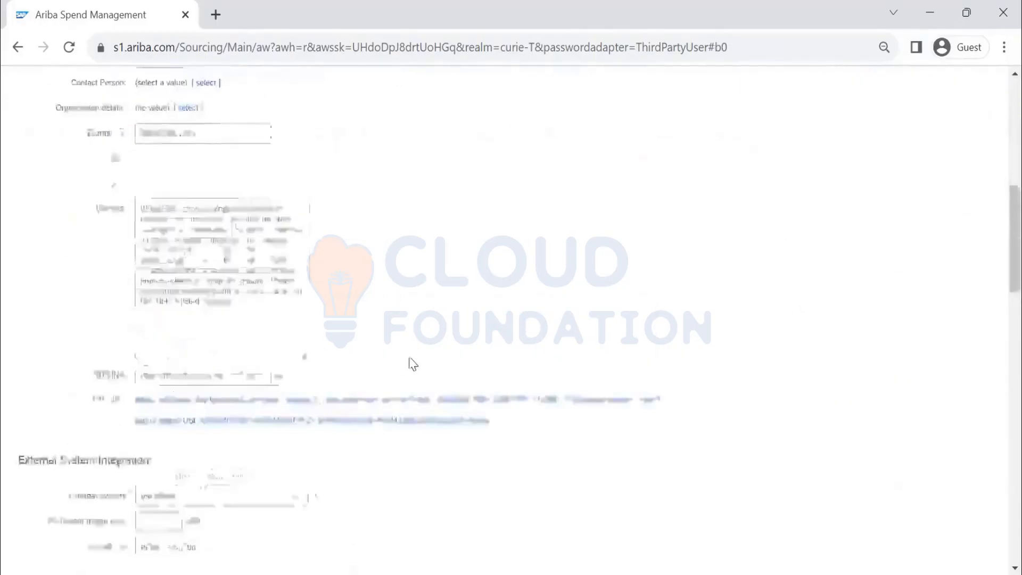
scroll(318, 215, up, 3)
click(290, 234)
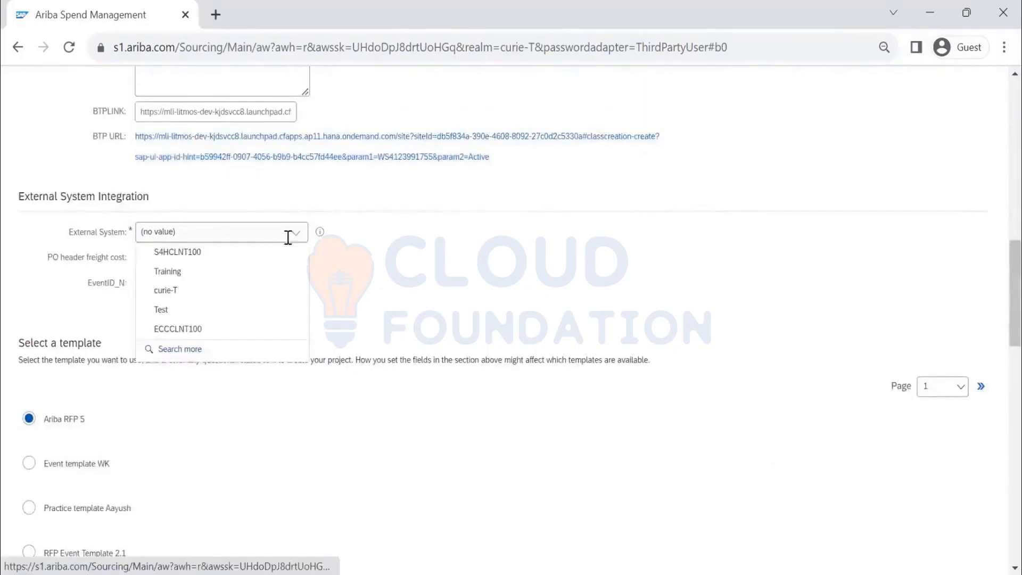
click(265, 253)
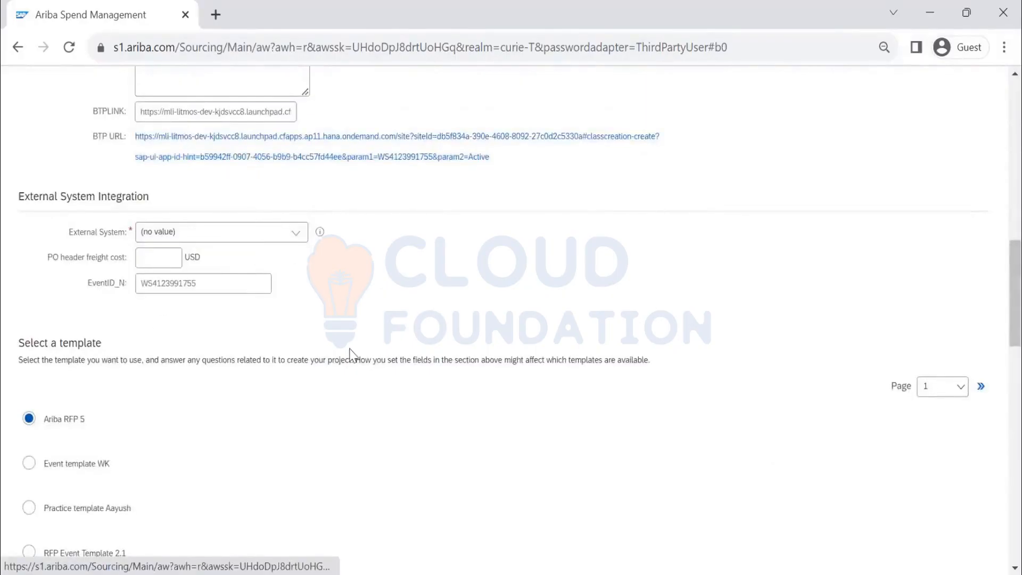
Step: Keep the Ariba RFP 5 template and create the sourcing project
scroll(354, 350, down, 3)
scroll(272, 347, down, 2)
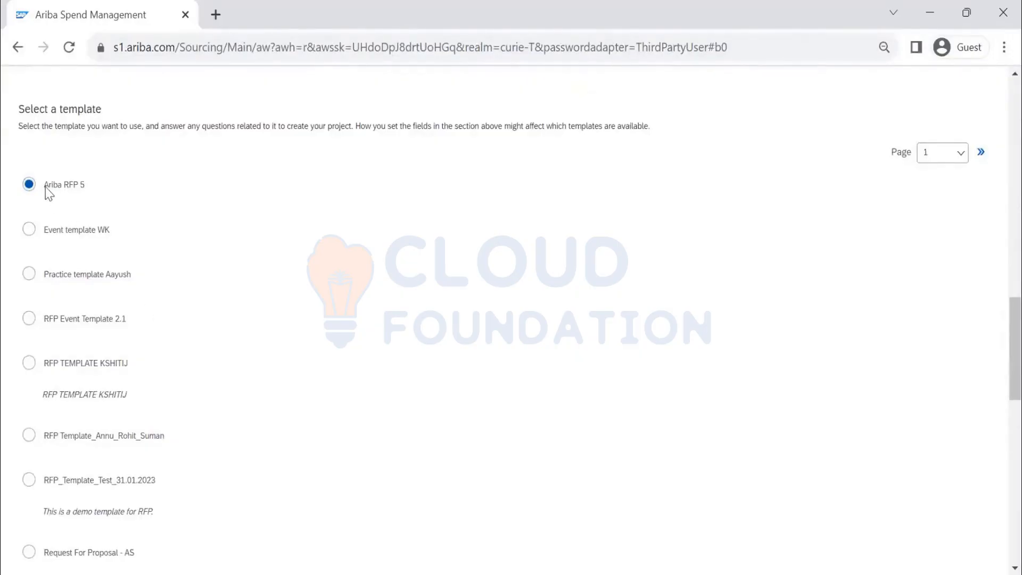
scroll(584, 290, up, 15)
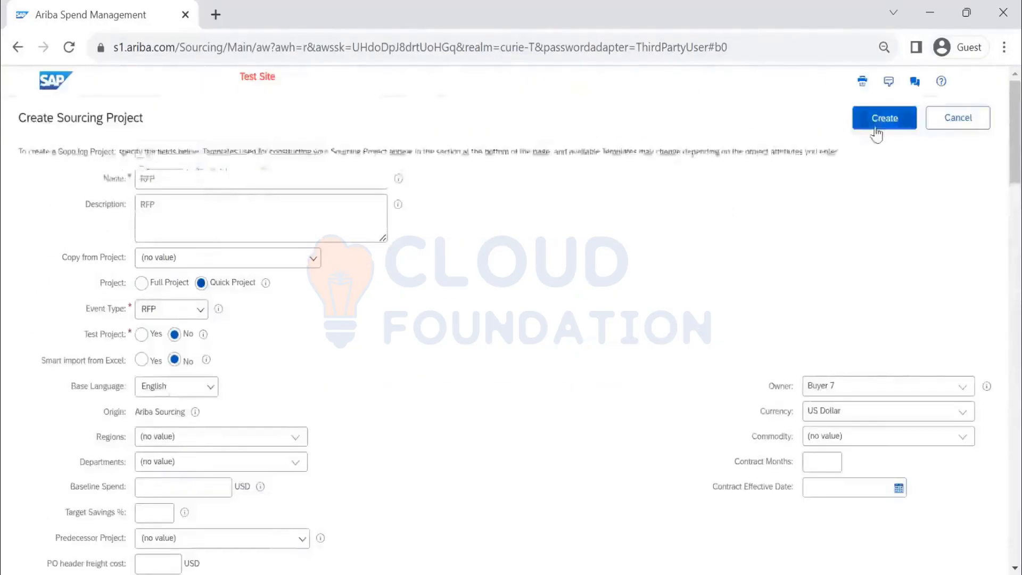
click(878, 126)
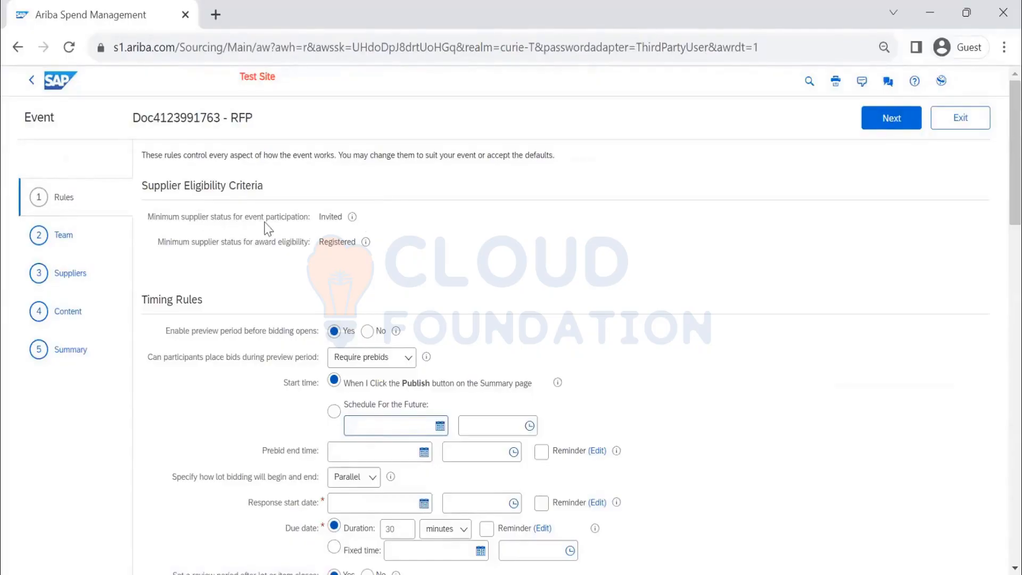
Step: Disable the preview period before bidding and the review period after lots close, keep the other event rules, and continue to the team setup
double_click(332, 214)
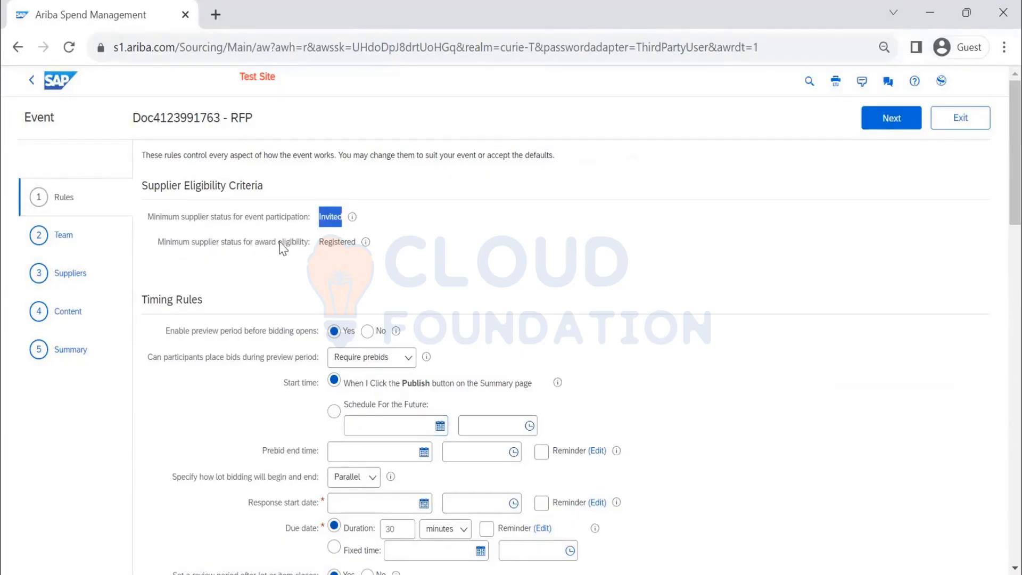
double_click(337, 243)
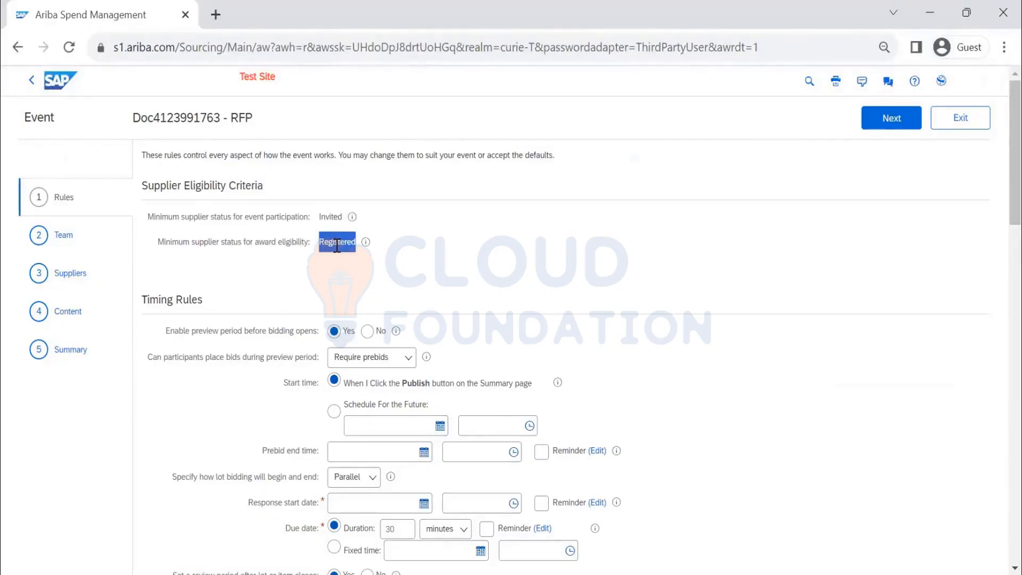
scroll(510, 234, down, 2)
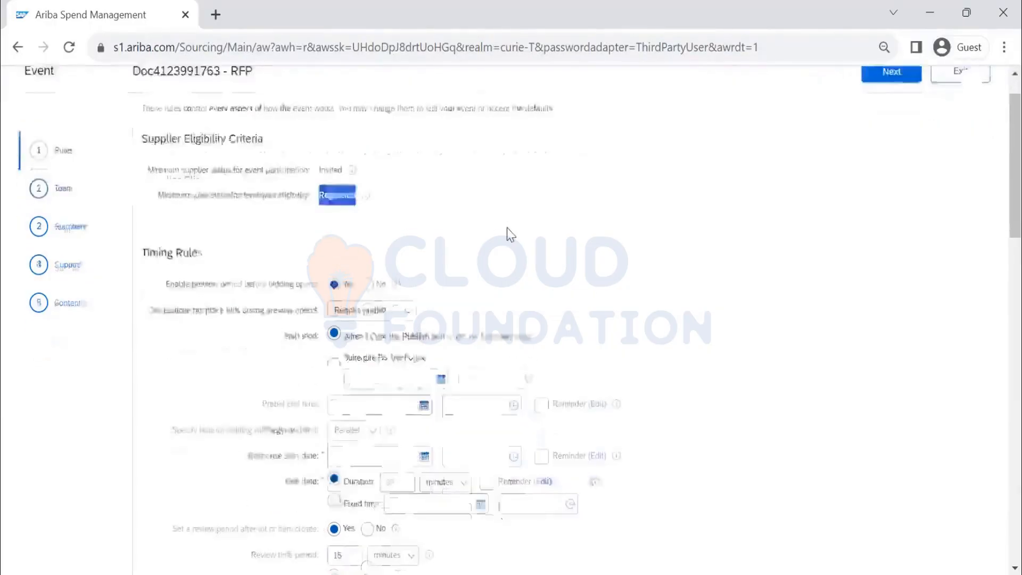
scroll(510, 234, down, 2)
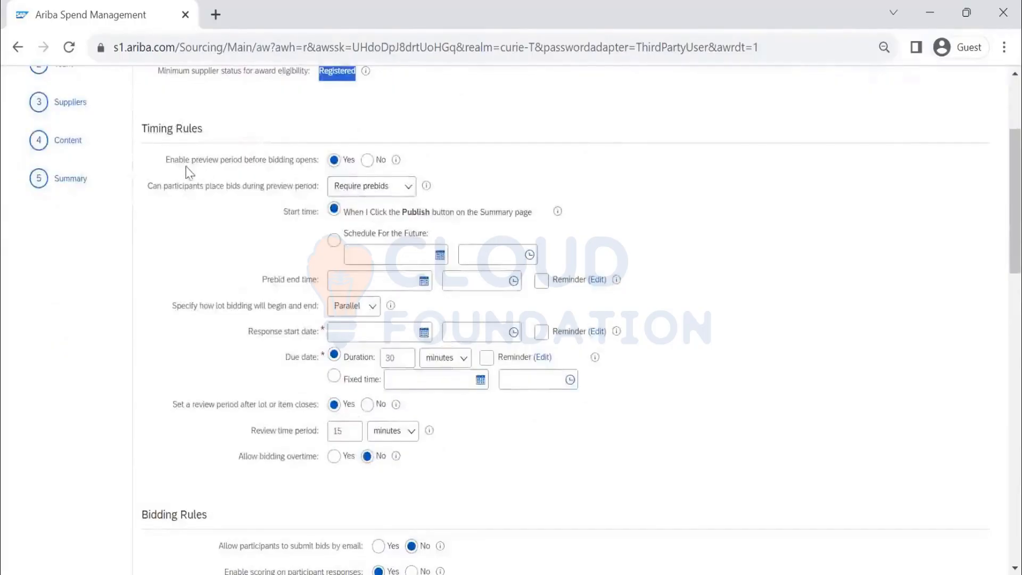
click(366, 160)
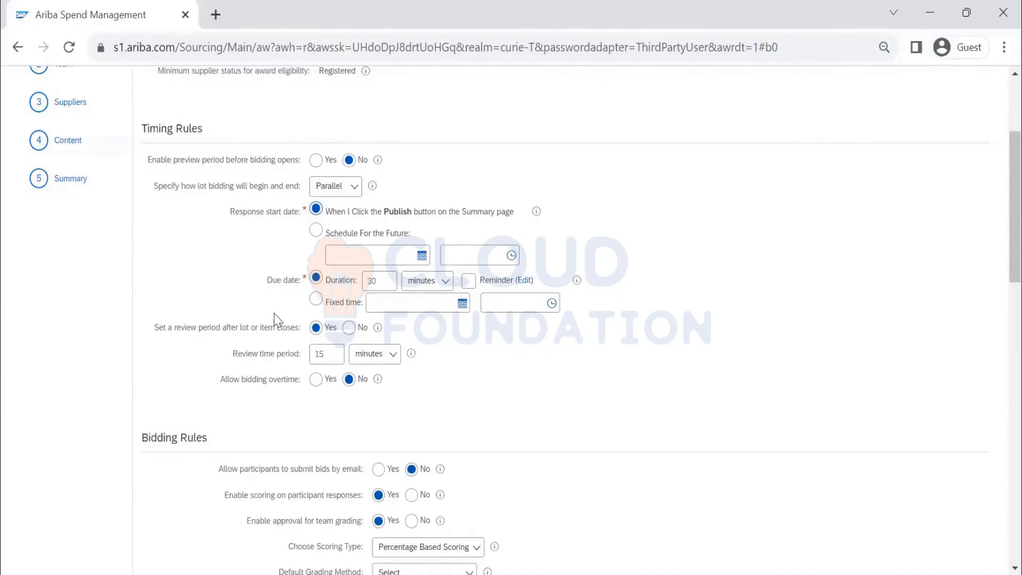
click(348, 327)
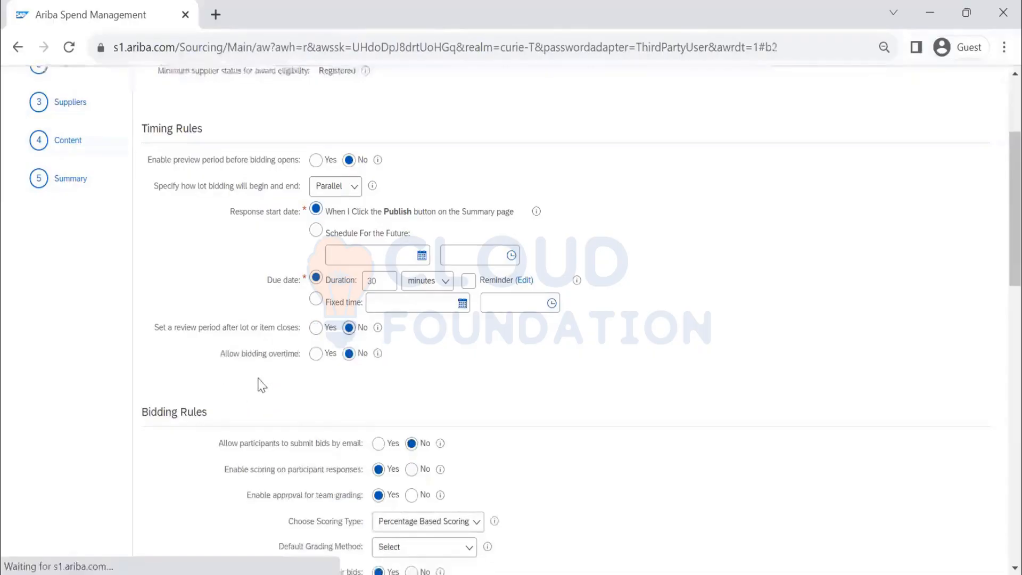
scroll(342, 205, down, 6)
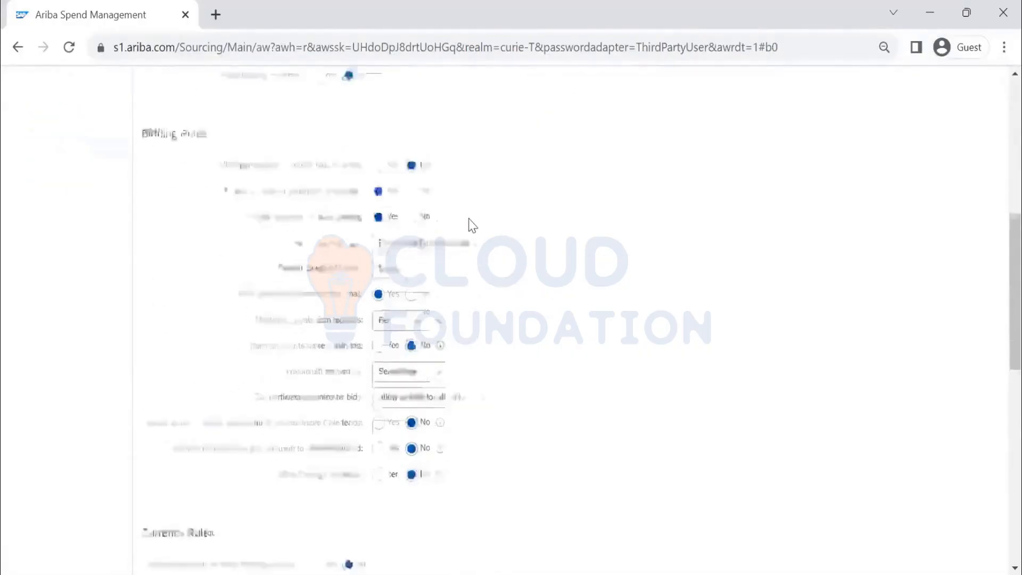
scroll(294, 252, down, 5)
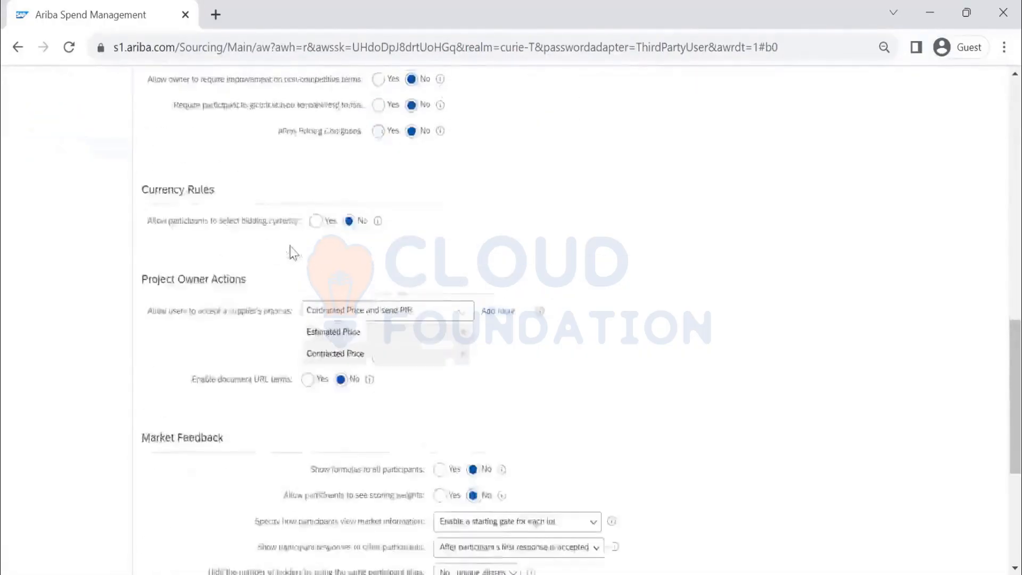
scroll(292, 253, up, 15)
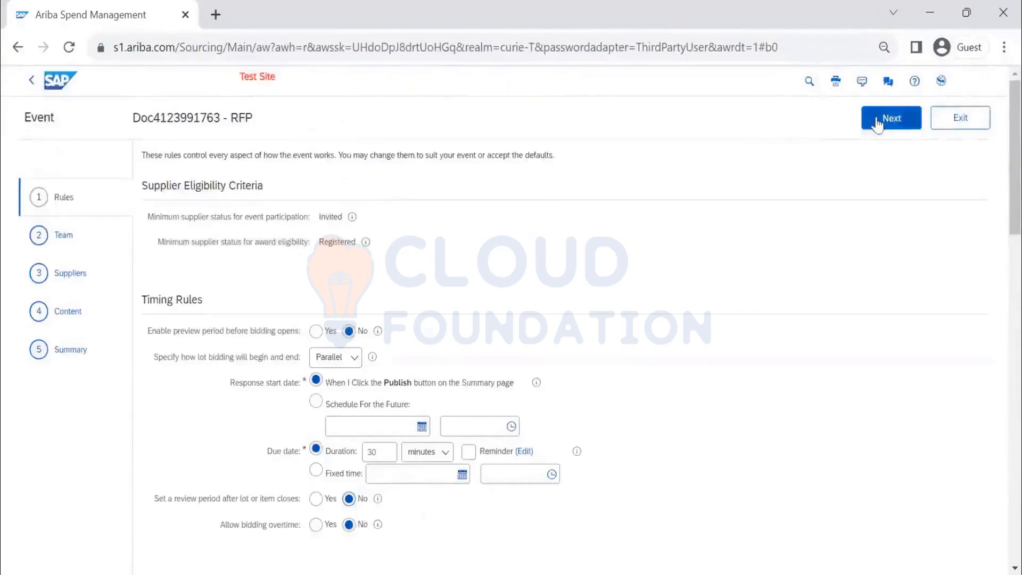
click(878, 121)
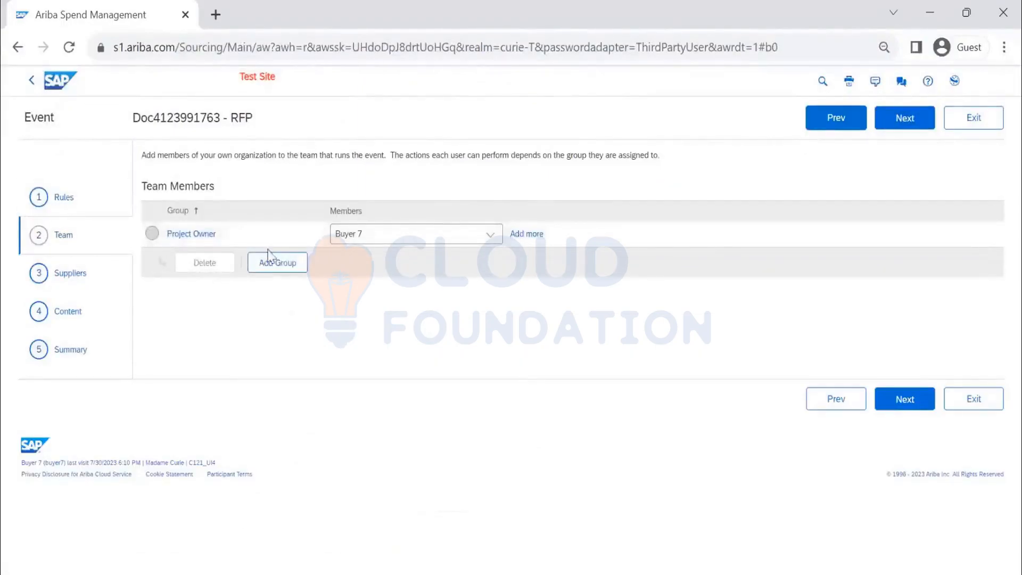
Step: Add a project group titled SURROGATE with the Surrogate Bidder role to the event team
click(285, 269)
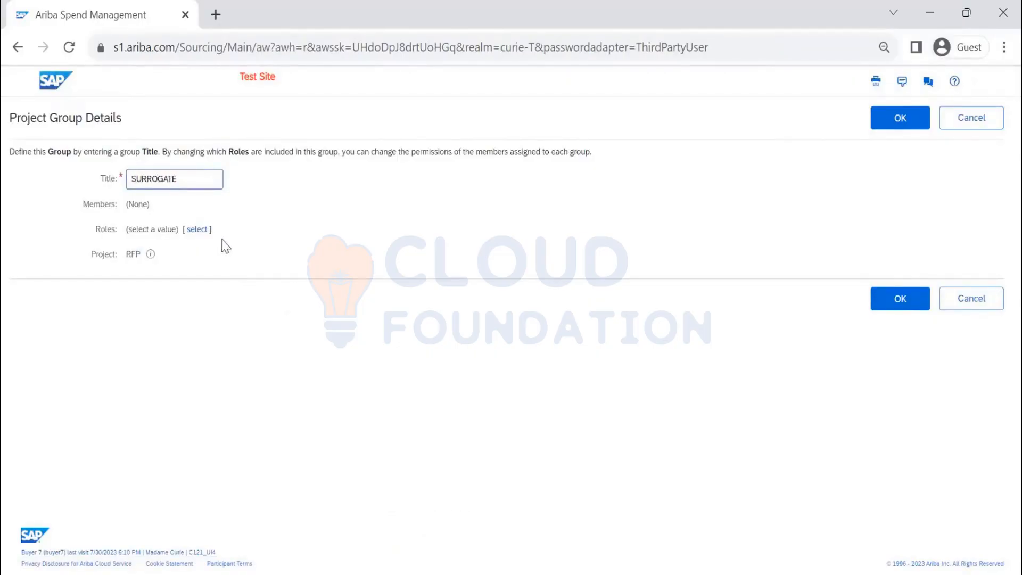
click(205, 232)
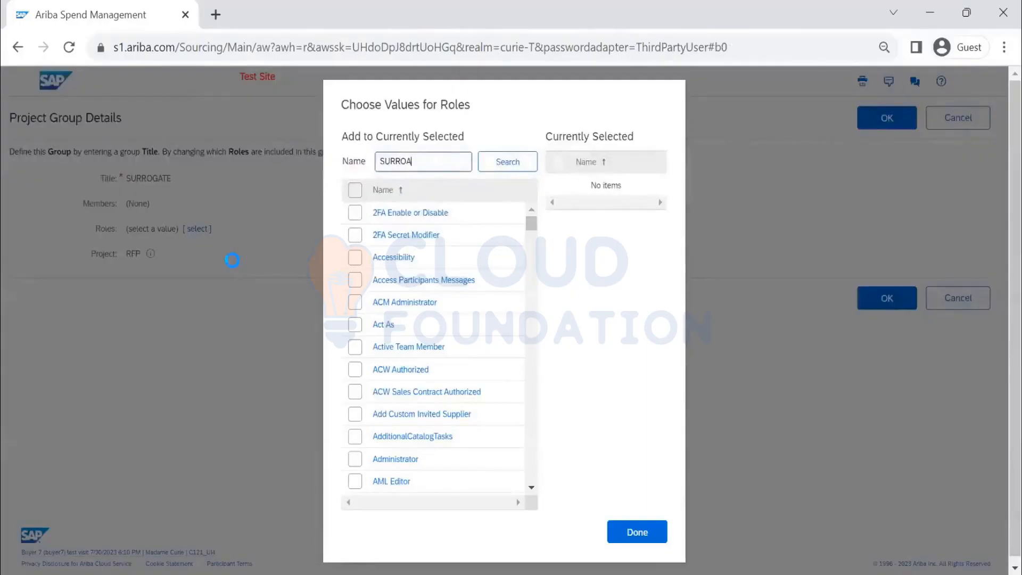
key(Return)
key(End)
key(BackSpace)
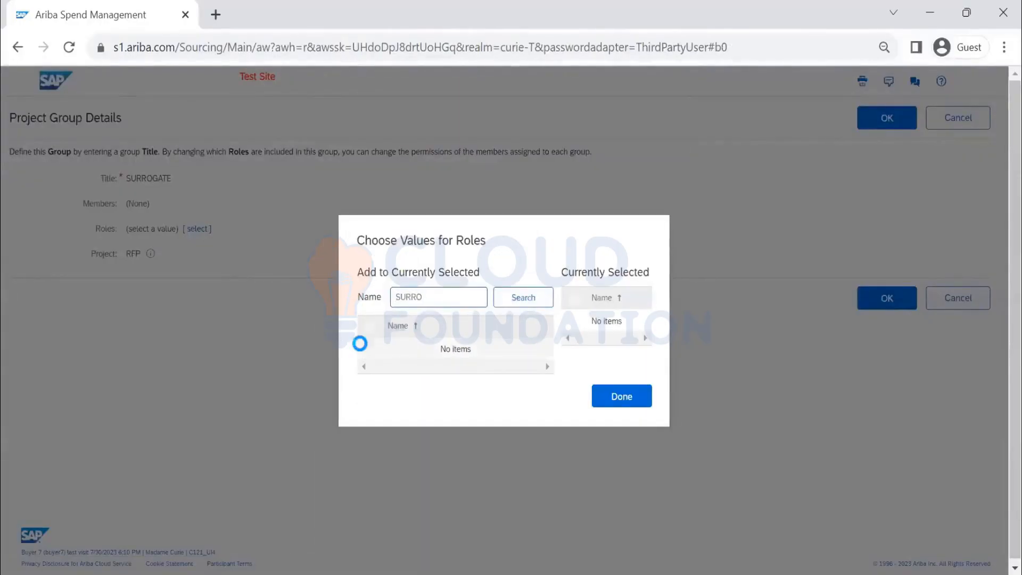
click(381, 349)
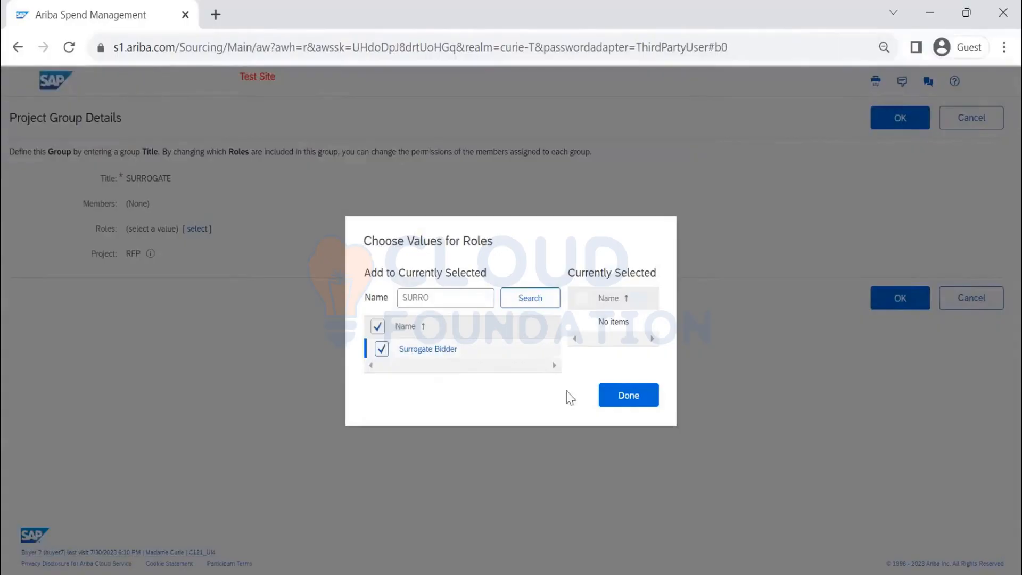
click(621, 394)
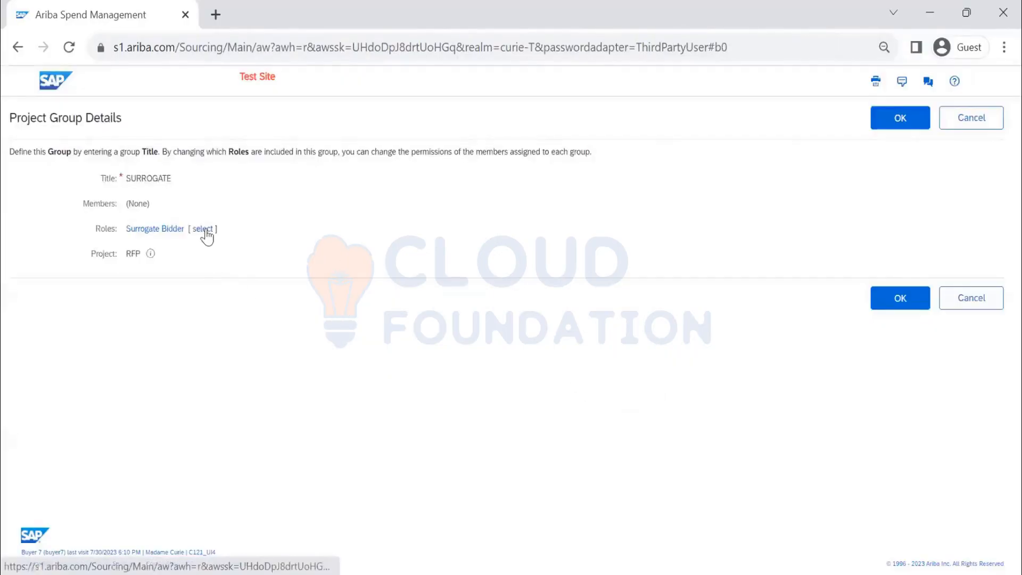
click(894, 124)
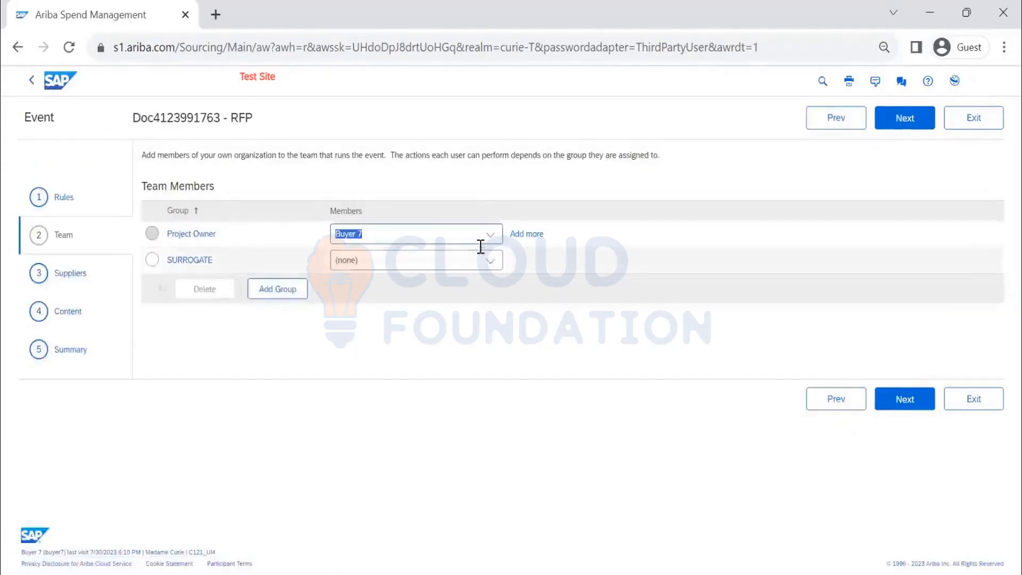
Step: Assign Buyer 7 as the member of the SURROGATE group and continue to the supplier setup
click(494, 261)
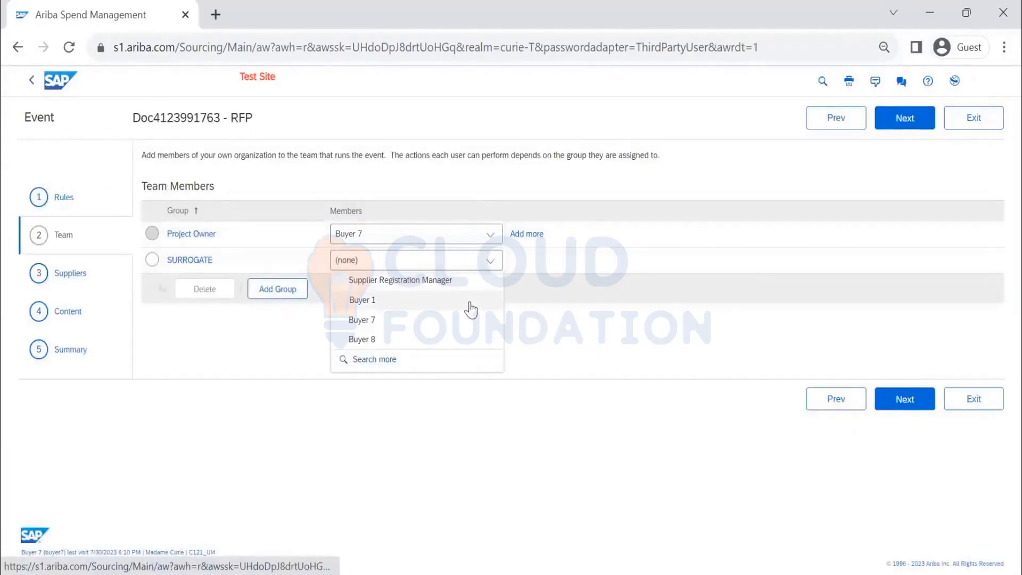
click(461, 319)
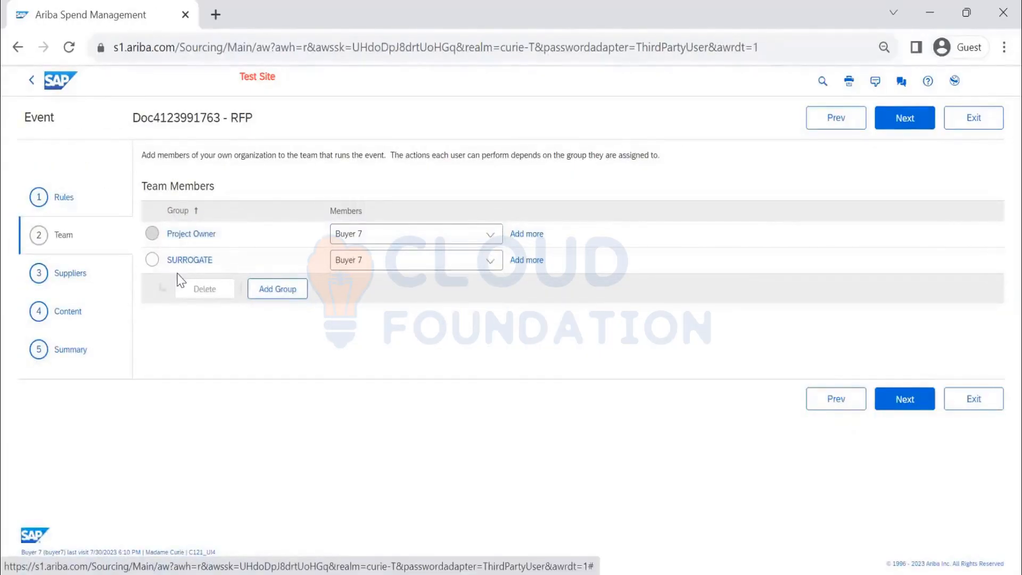
click(905, 118)
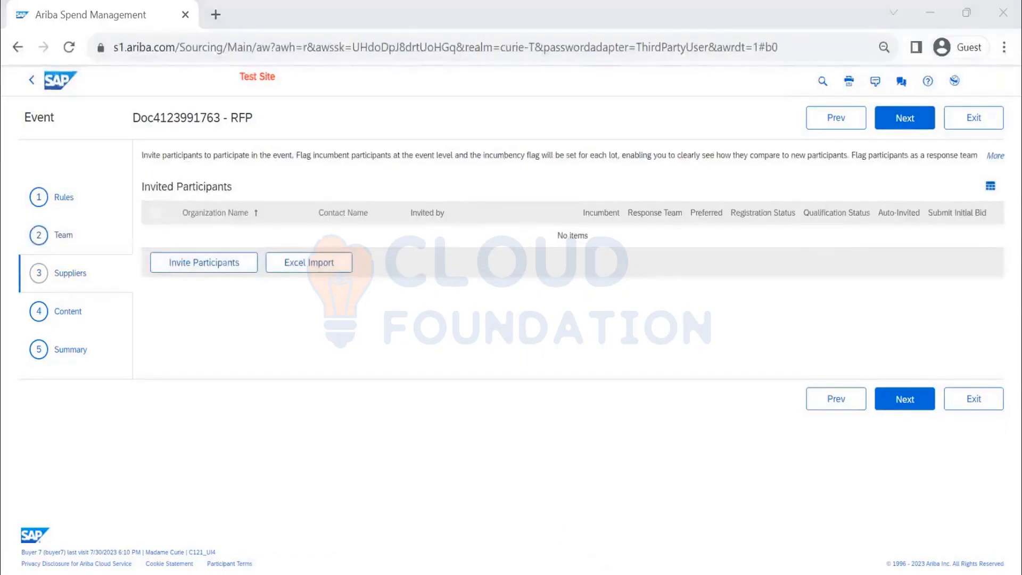
Step: Search participants for SELLERARIBA, invite the first aribaseller contact to the event, and check its registration status
click(232, 265)
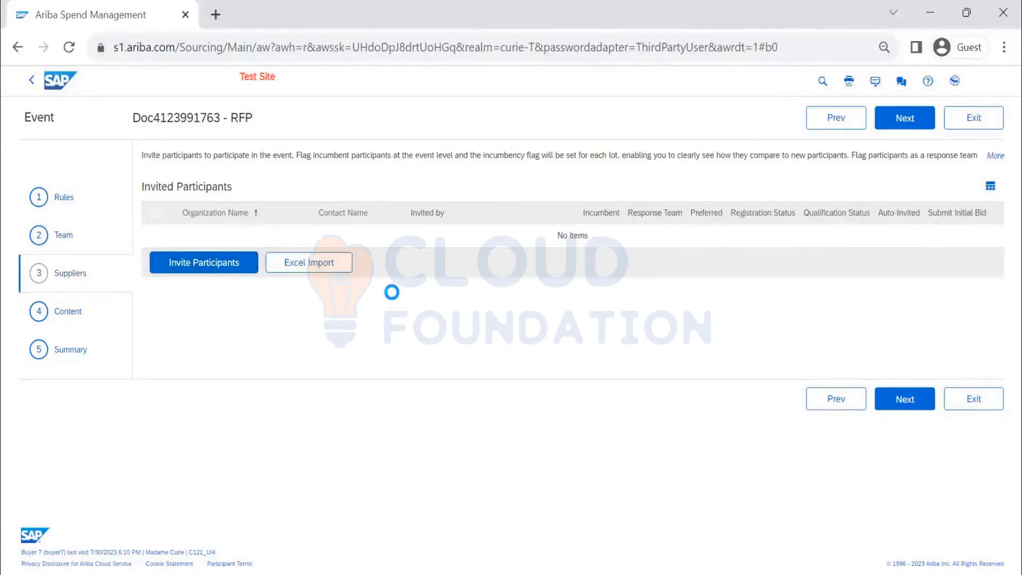
text(SELLERARIBA)
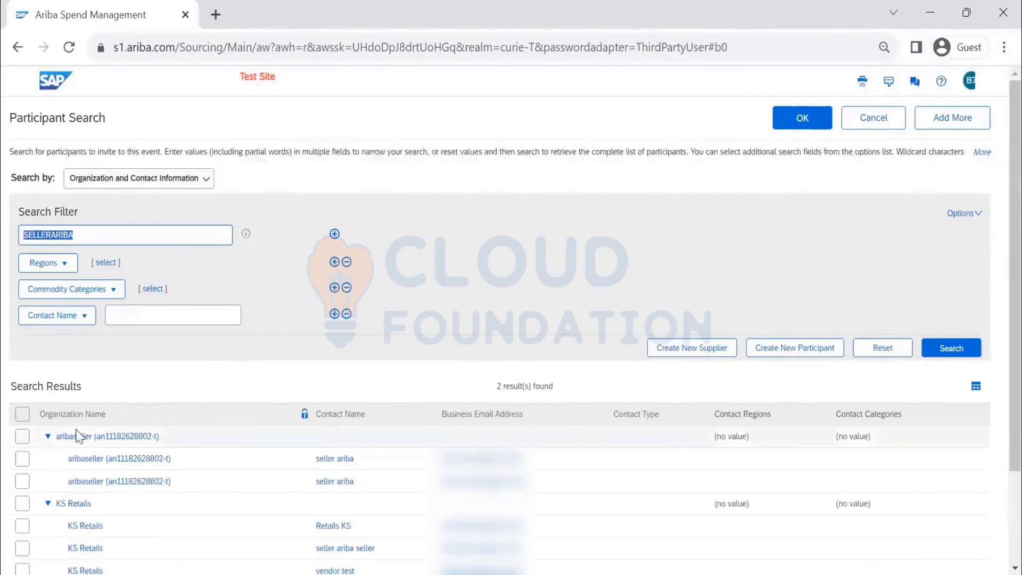
scroll(77, 436, down, 2)
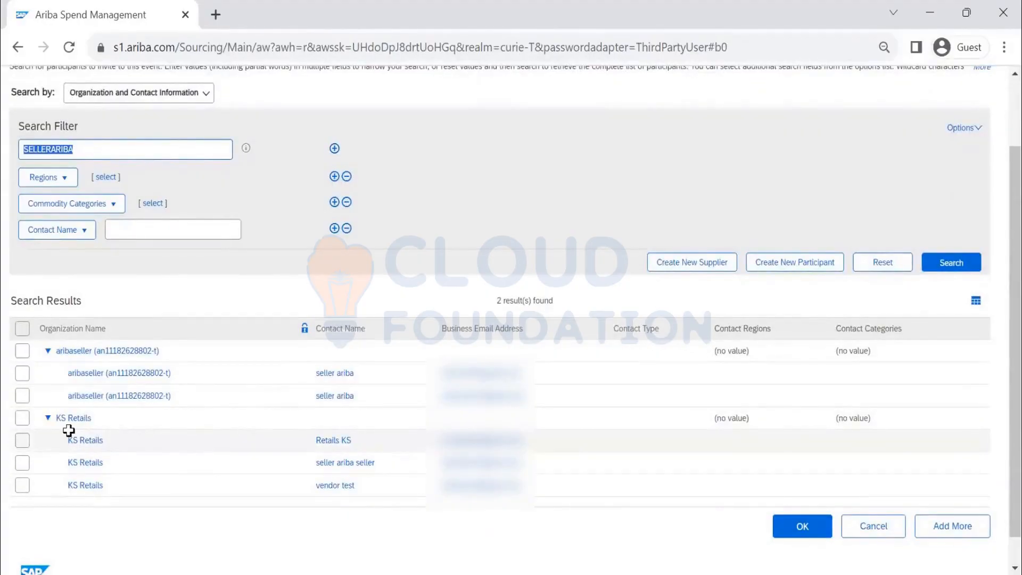
click(22, 374)
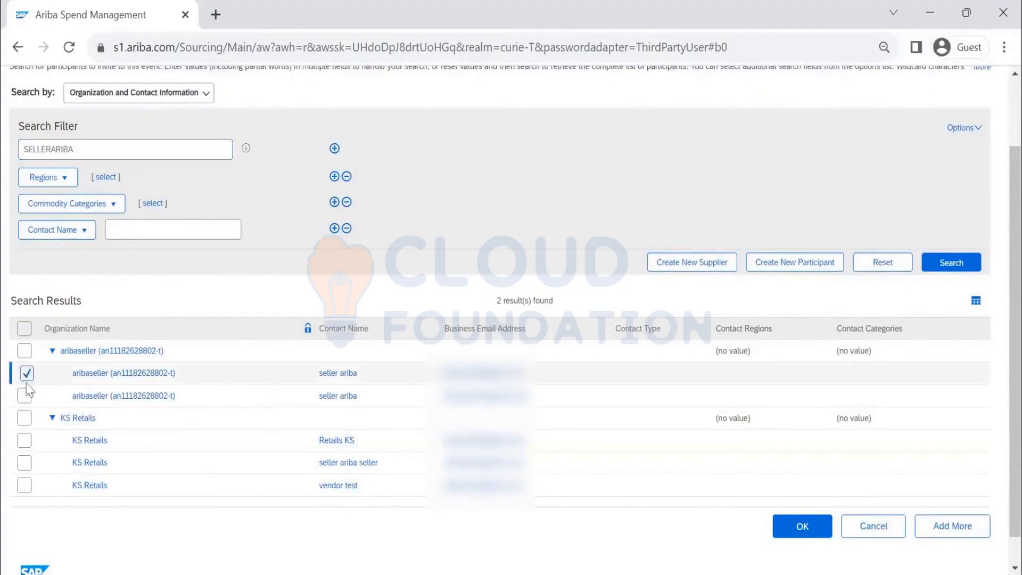
click(788, 529)
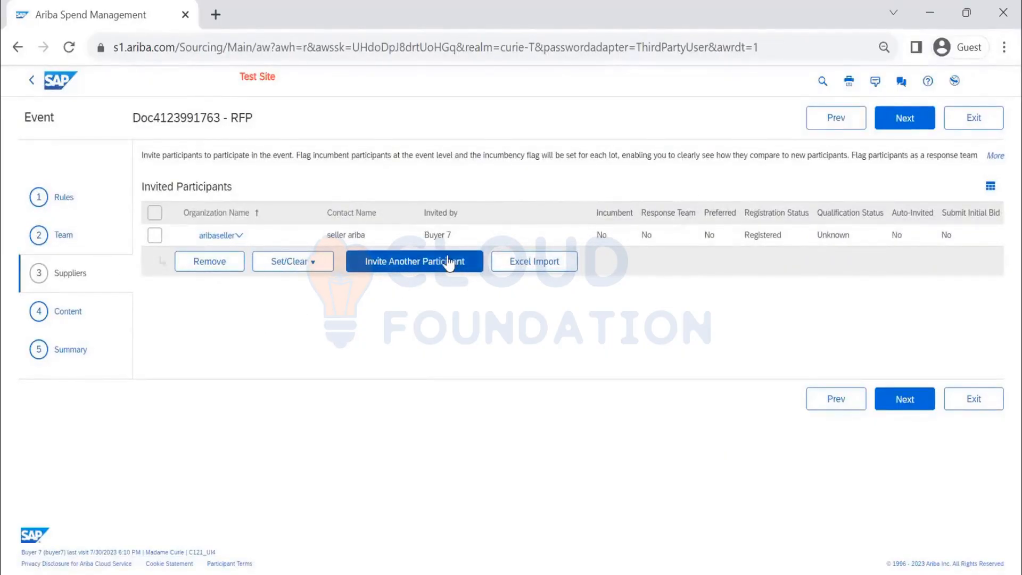
double_click(762, 235)
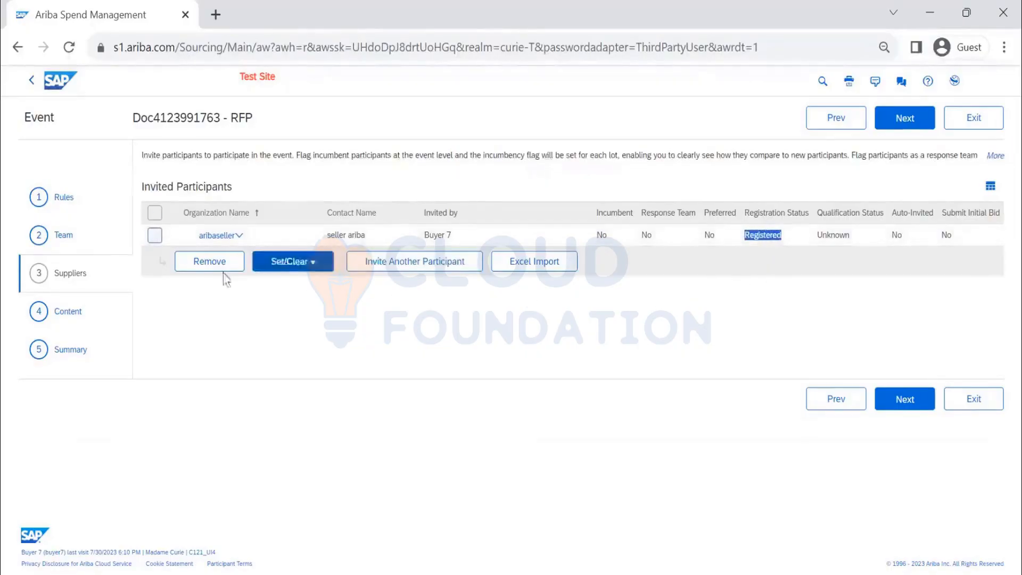
Step: Search participants for ARIBASELLER, invite the first KS Retails contact to the event, and continue to the content setup
click(426, 265)
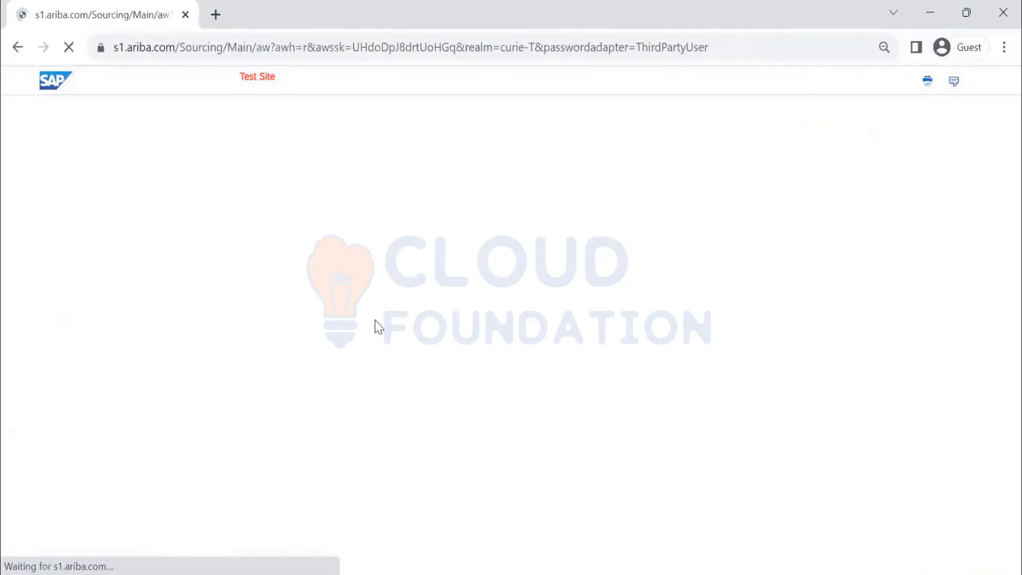
text(ARIBAS)
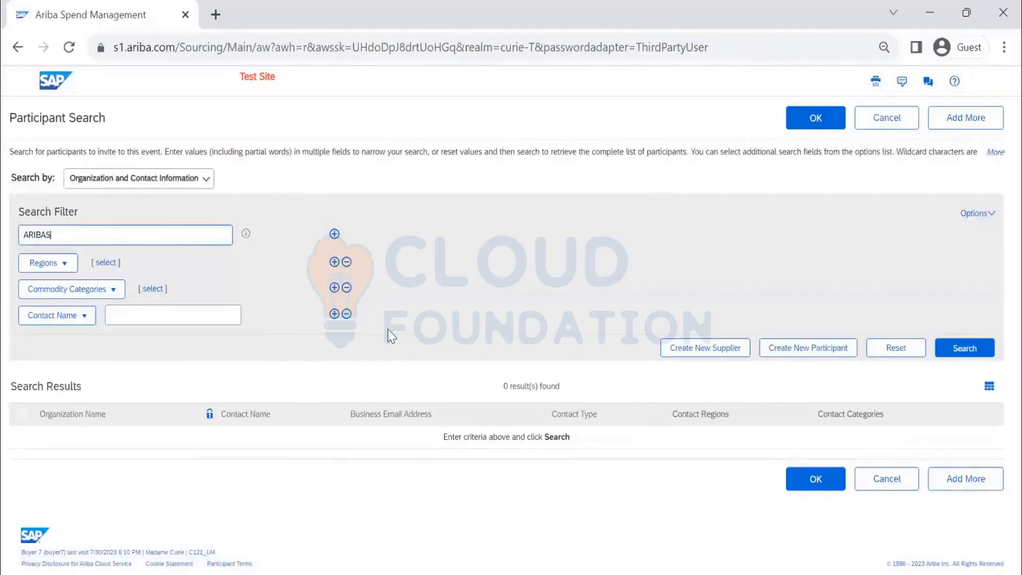
text(ELLER)
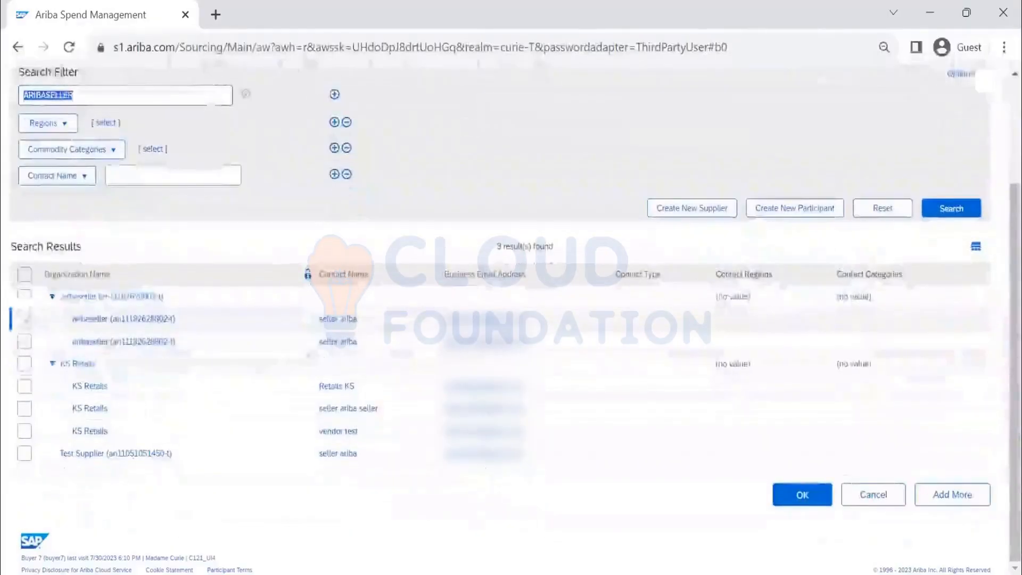
click(26, 386)
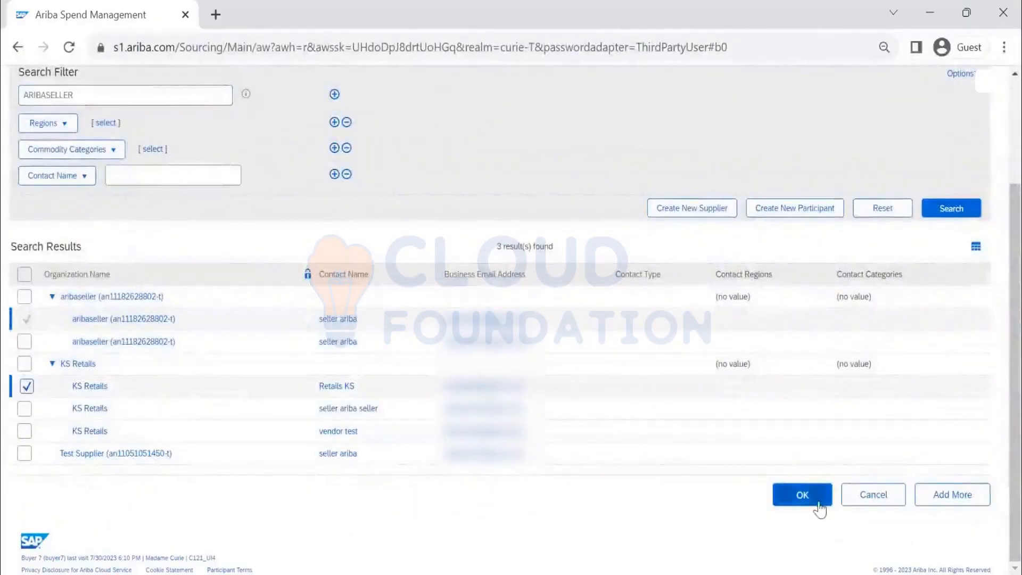
click(804, 494)
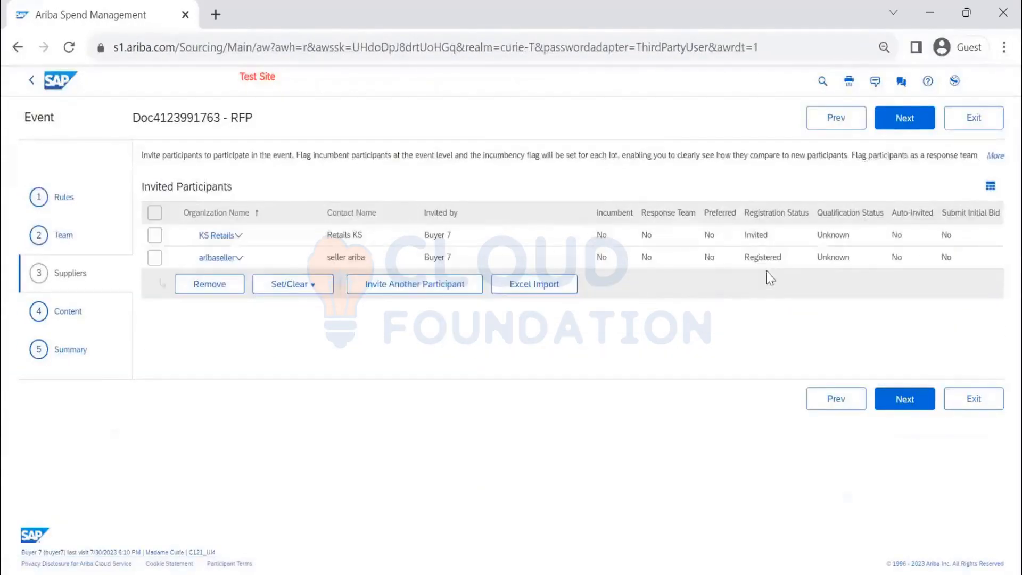
double_click(754, 236)
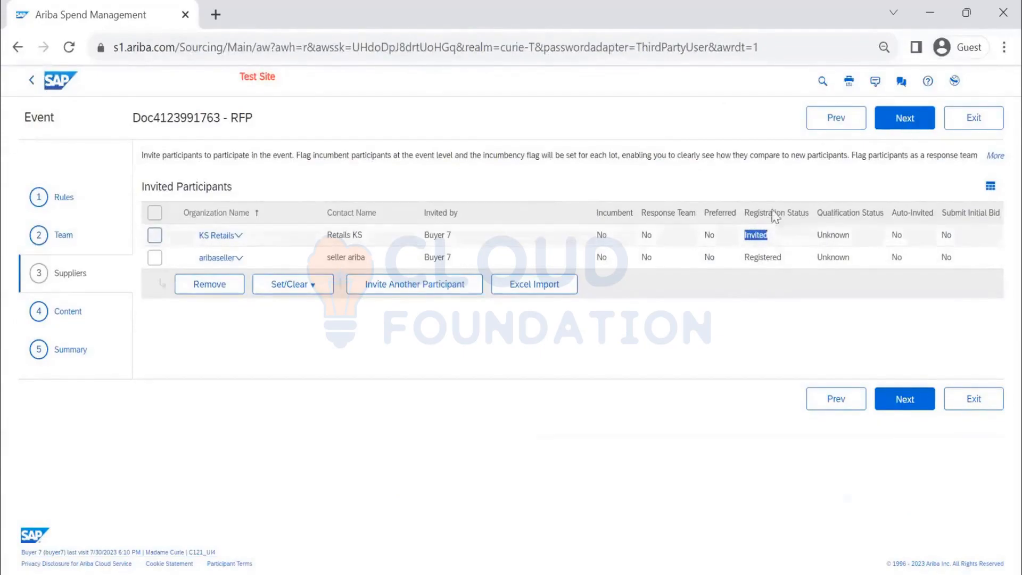
click(905, 119)
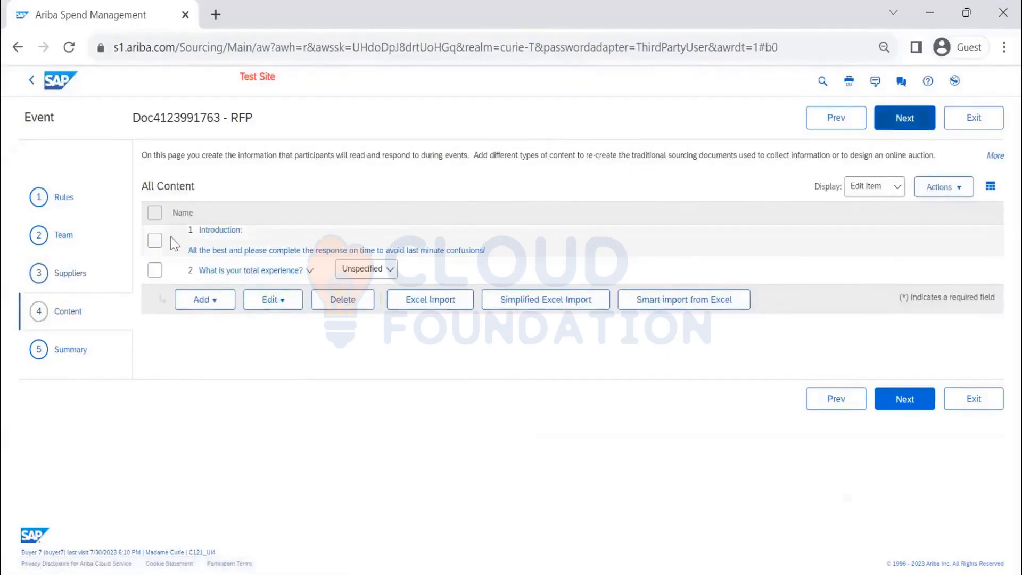
Step: Delete the Introduction section and the total experience question from the event content
click(155, 240)
click(155, 270)
click(342, 299)
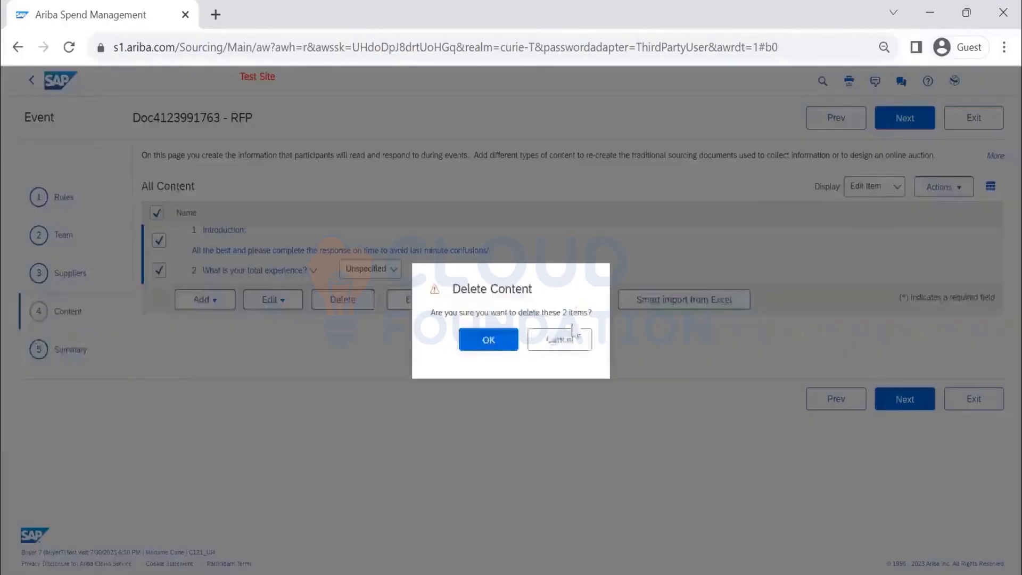
key(Return)
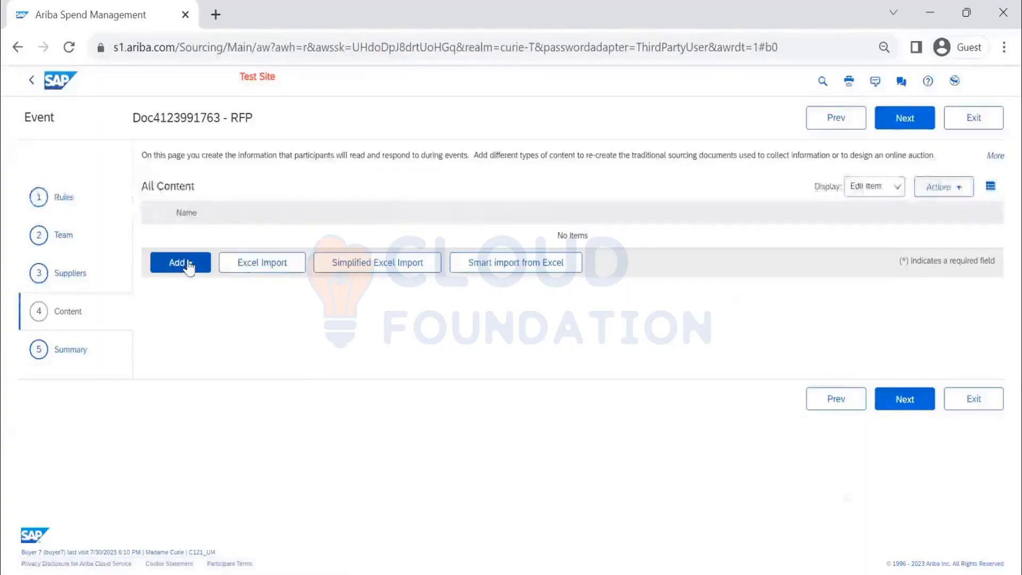
Step: Add an item named LAPTOP with the description LAPTOP and the commodity Laptop 1022
click(176, 262)
click(195, 355)
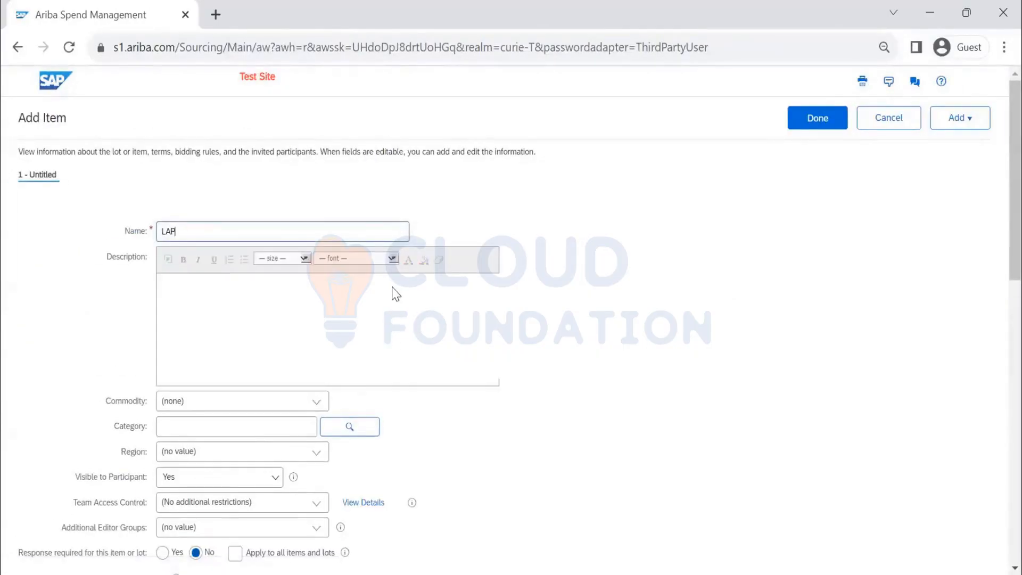
click(429, 322)
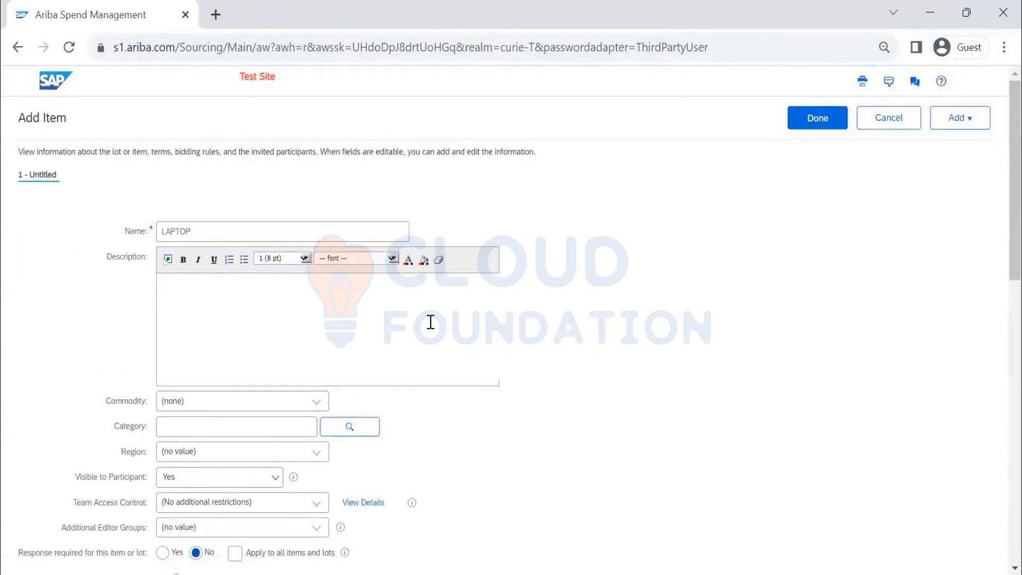
scroll(373, 330, down, 3)
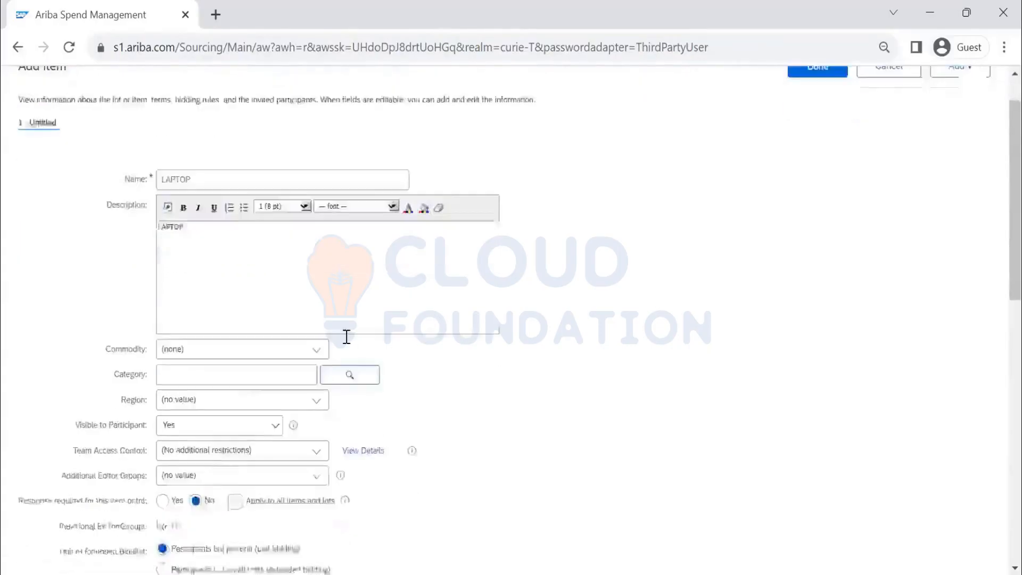
click(322, 230)
click(277, 290)
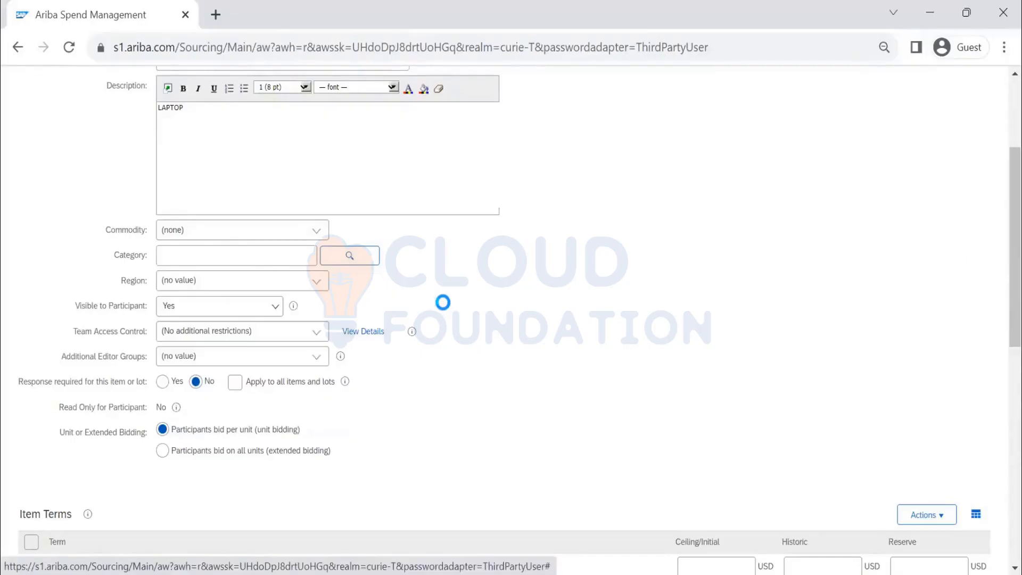
Step: Set the item's quantity to 10, historic price to 5000 USD and ceiling price to 4900 USD, and update the totals
scroll(419, 320, down, 1)
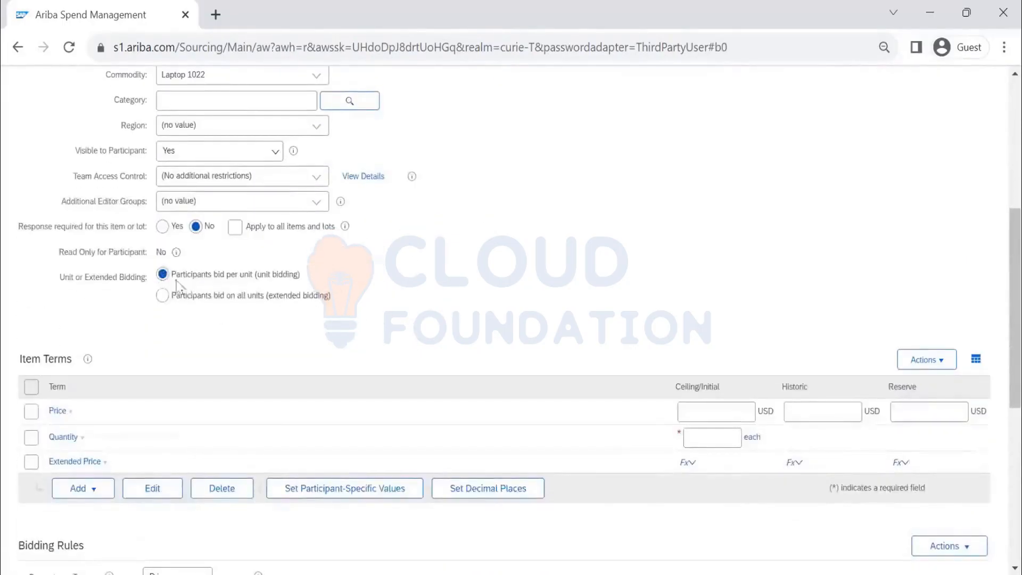
click(715, 435)
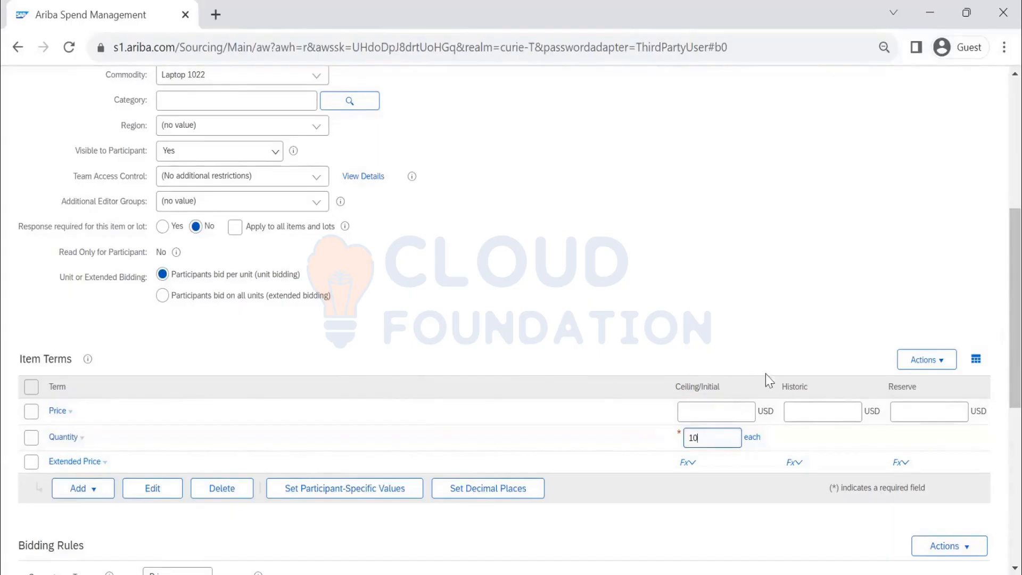
click(814, 415)
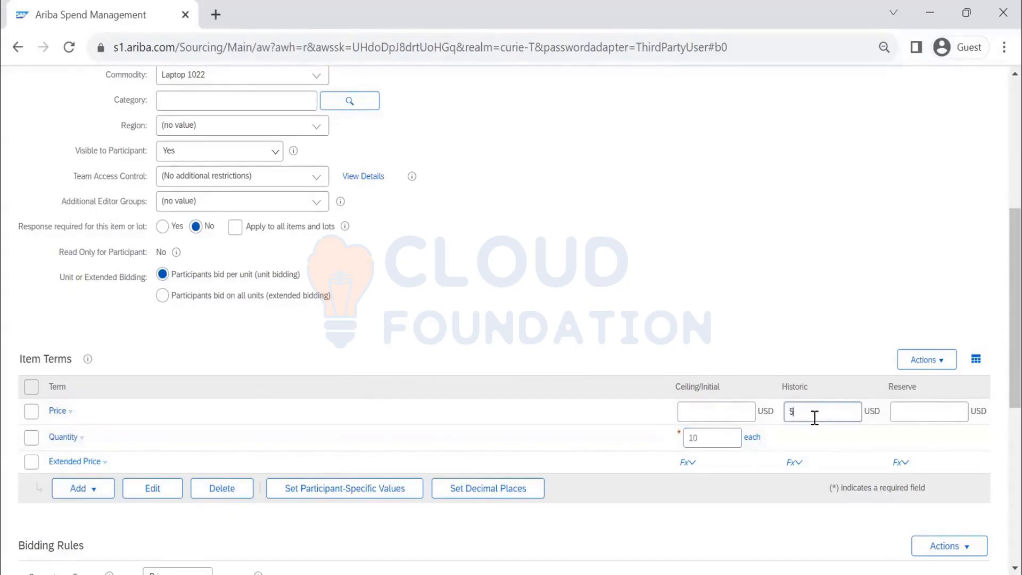
click(724, 410)
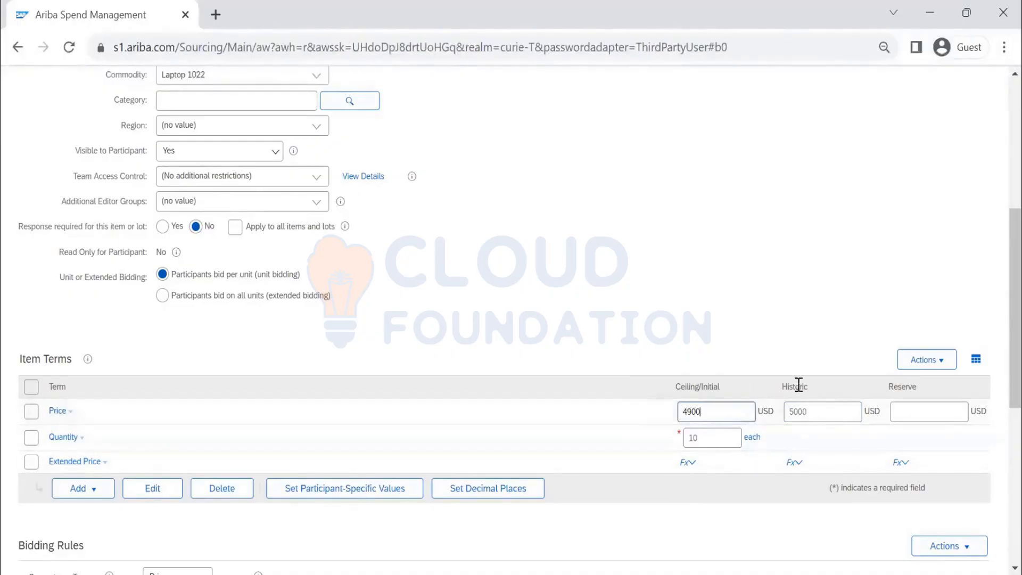
scroll(695, 267, down, 1)
scroll(695, 269, down, 3)
click(926, 189)
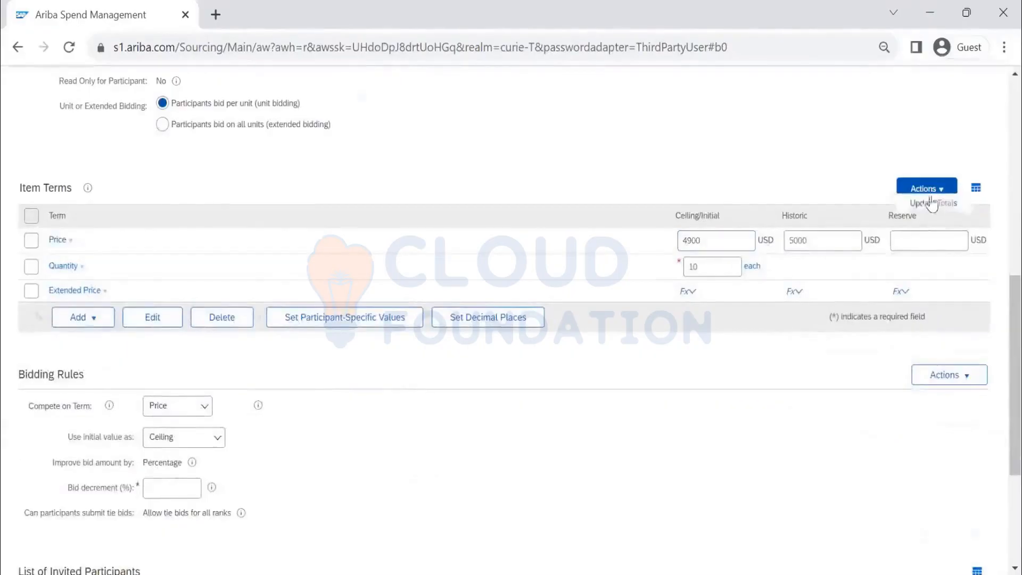
click(931, 205)
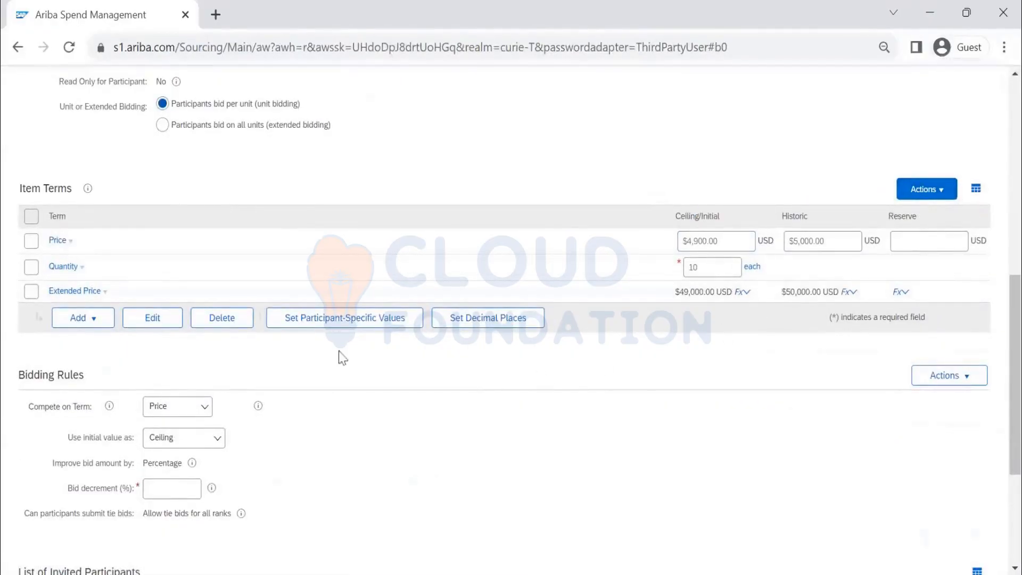
Step: Set the item's bid decrement to 100 percent, finish the LAPTOP item, and continue to the event summary
scroll(209, 430, down, 2)
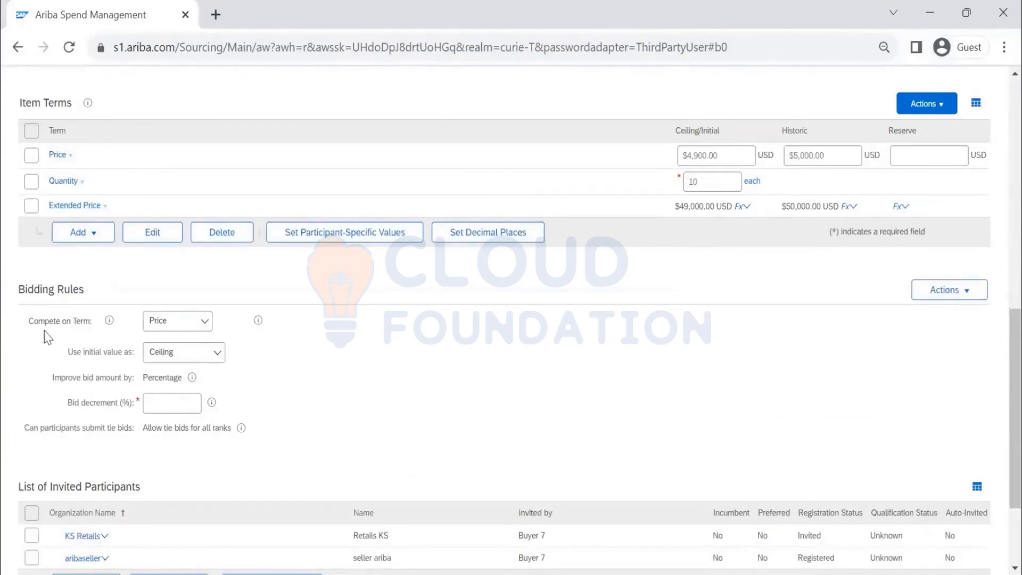
scroll(46, 338, up, 5)
scroll(48, 354, down, 4)
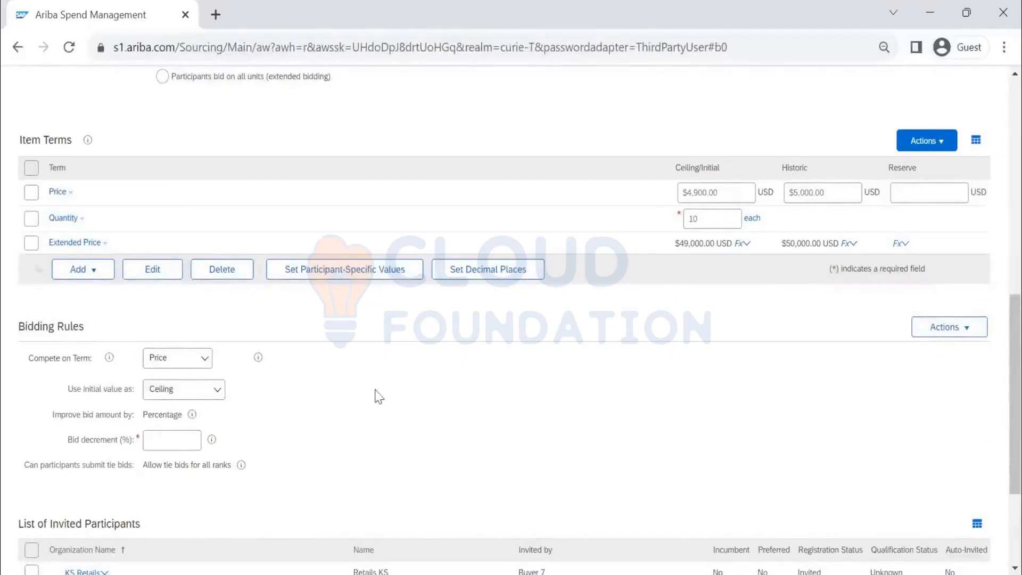
scroll(76, 426, down, 3)
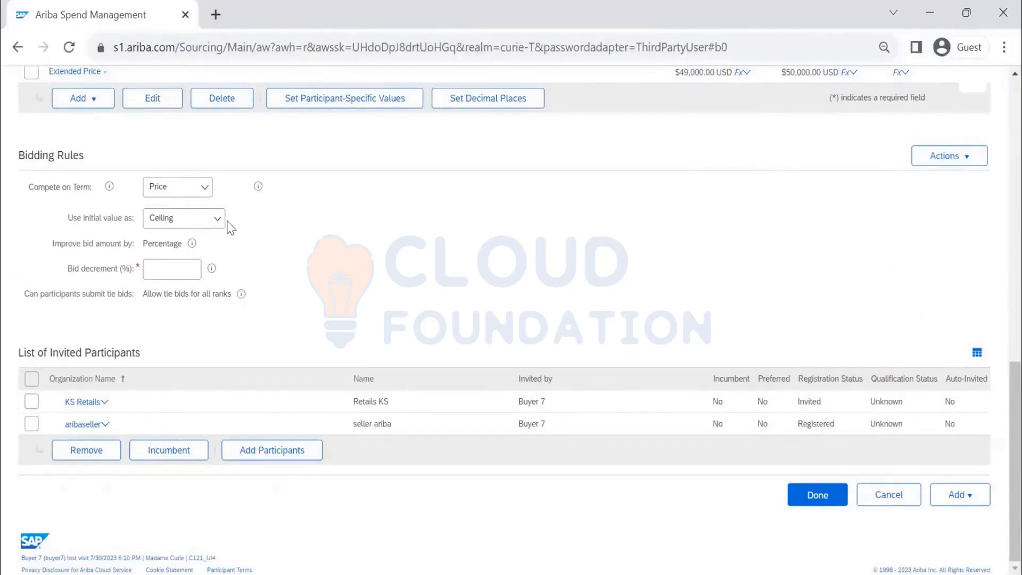
click(170, 272)
scroll(391, 274, up, 15)
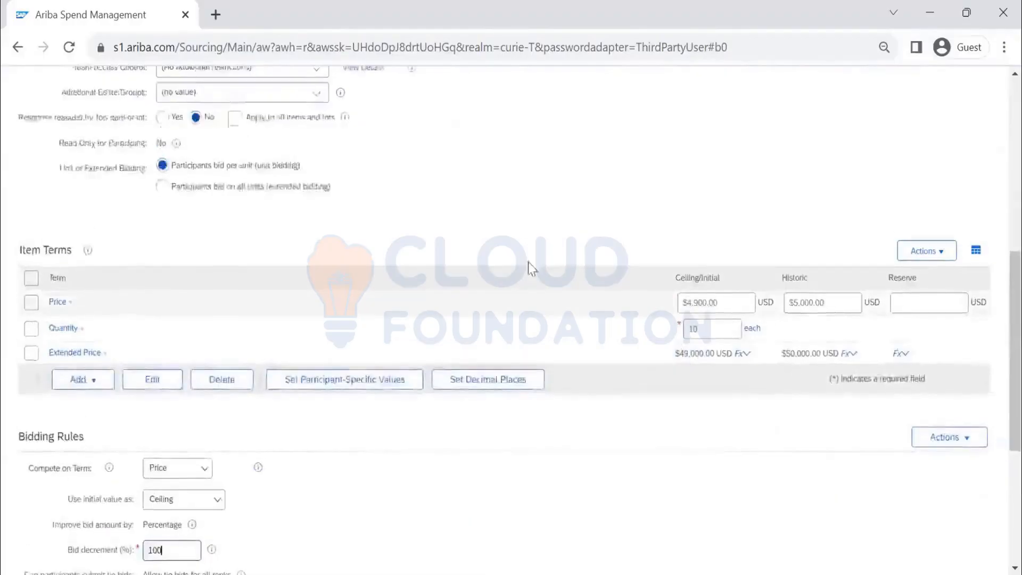
click(817, 119)
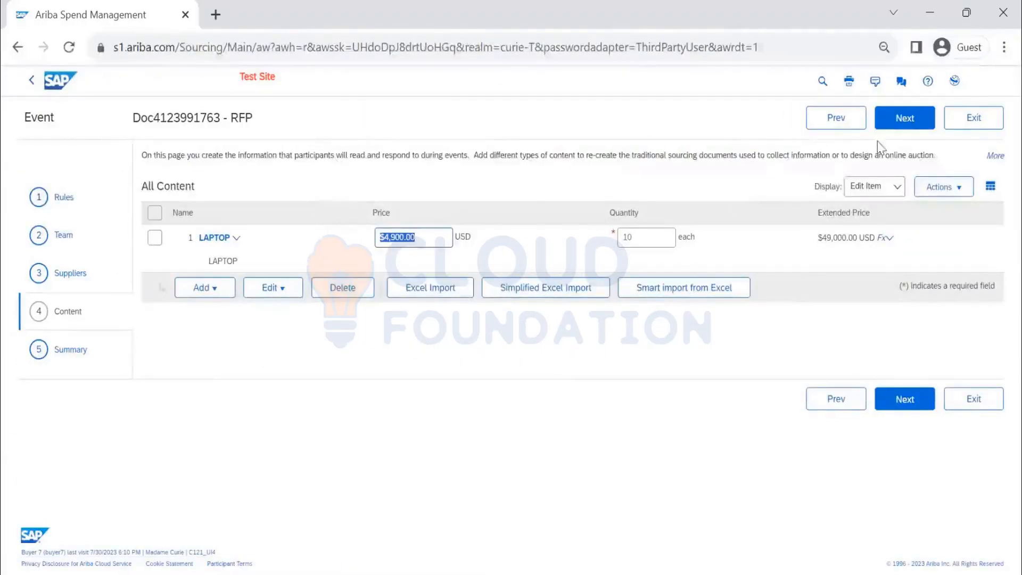
click(905, 120)
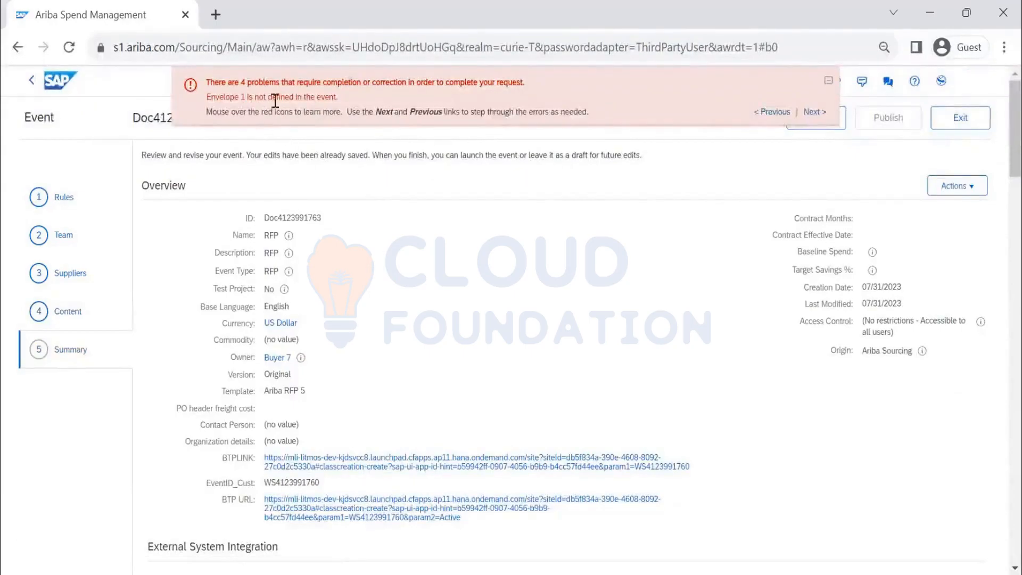
Step: Search the event rules for an envelope setting and return to the summary
click(60, 197)
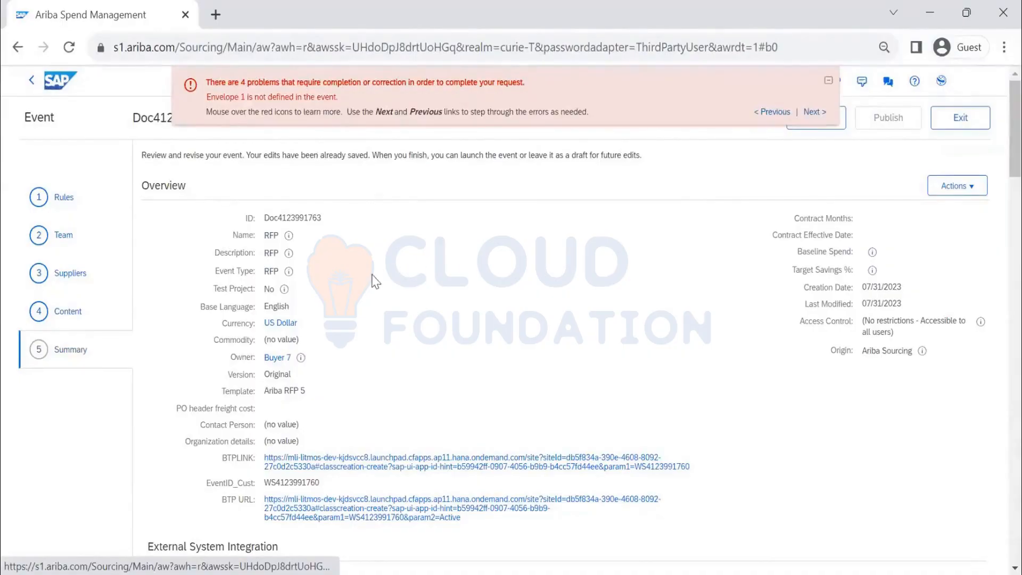
scroll(453, 267, down, 8)
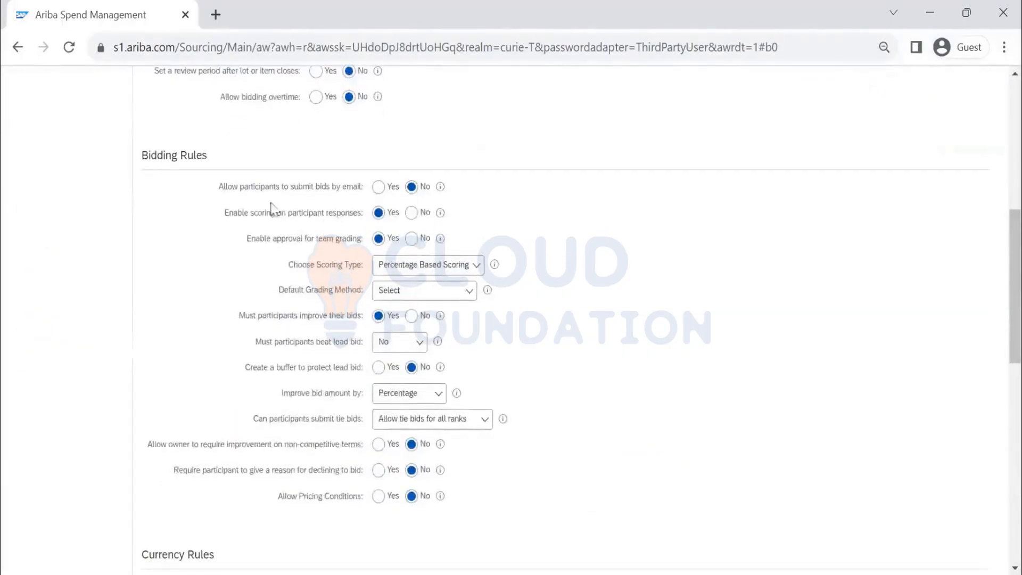
scroll(420, 250, down, 13)
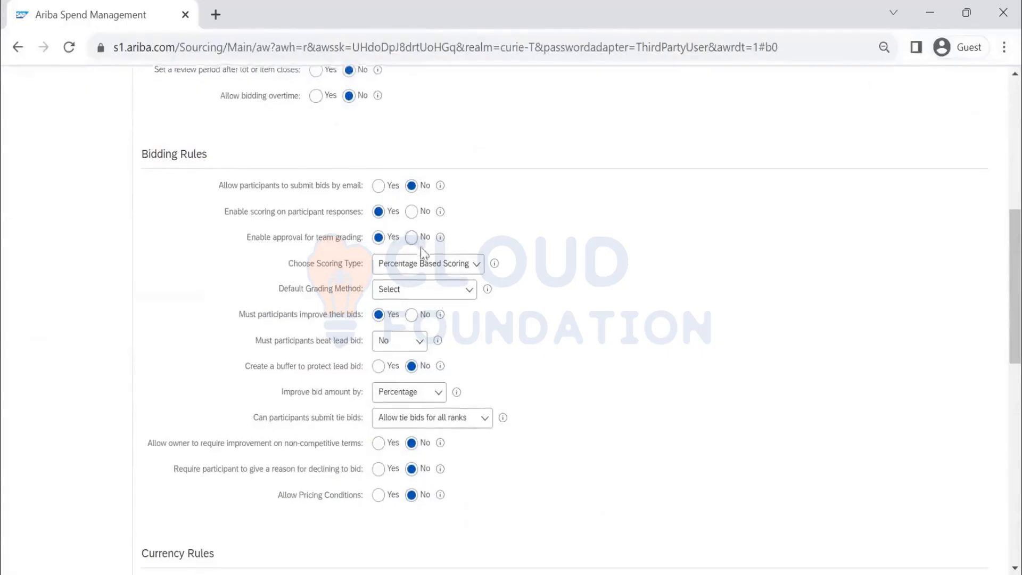
scroll(421, 264, up, 20)
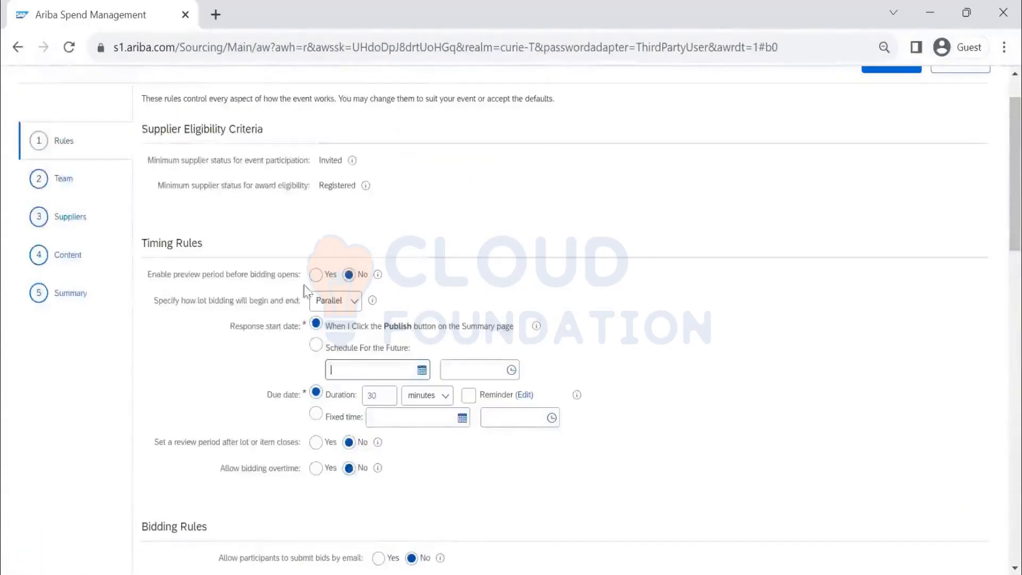
key(ctrl+f)
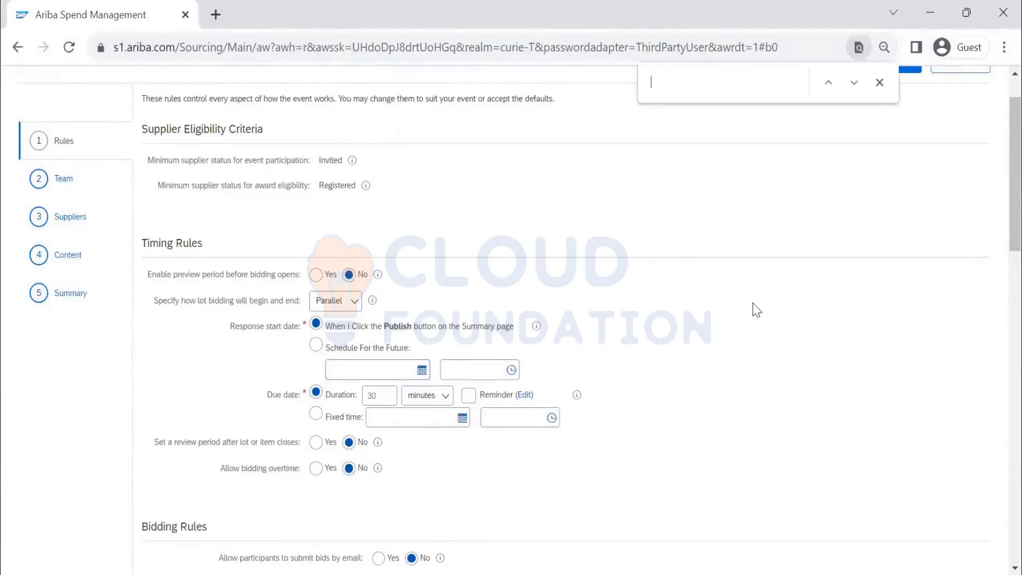
text(ENE)
key(Escape)
click(84, 297)
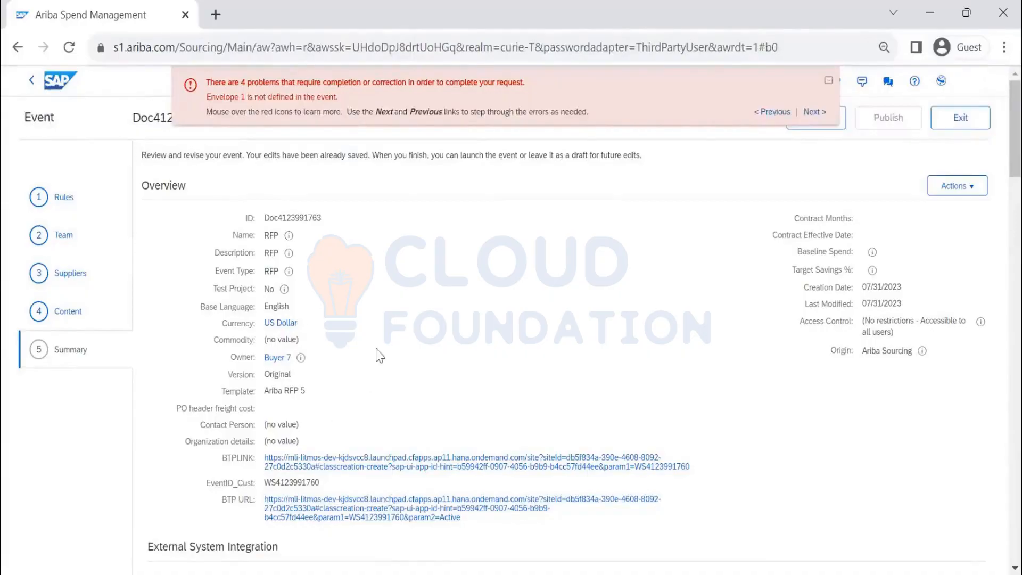
Step: Exit the RFP event to the dashboard and start creating a new sourcing project
click(961, 118)
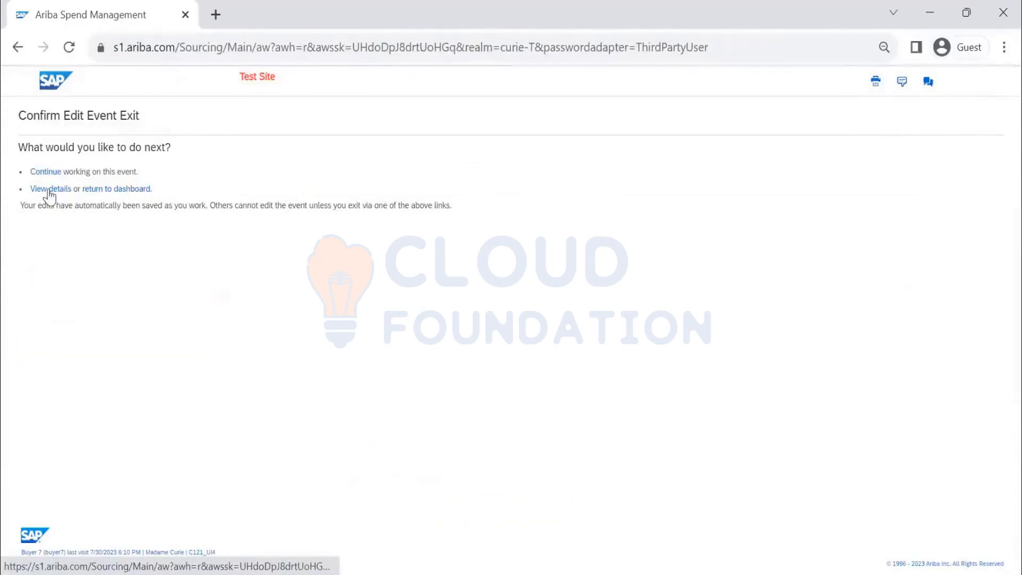
click(132, 191)
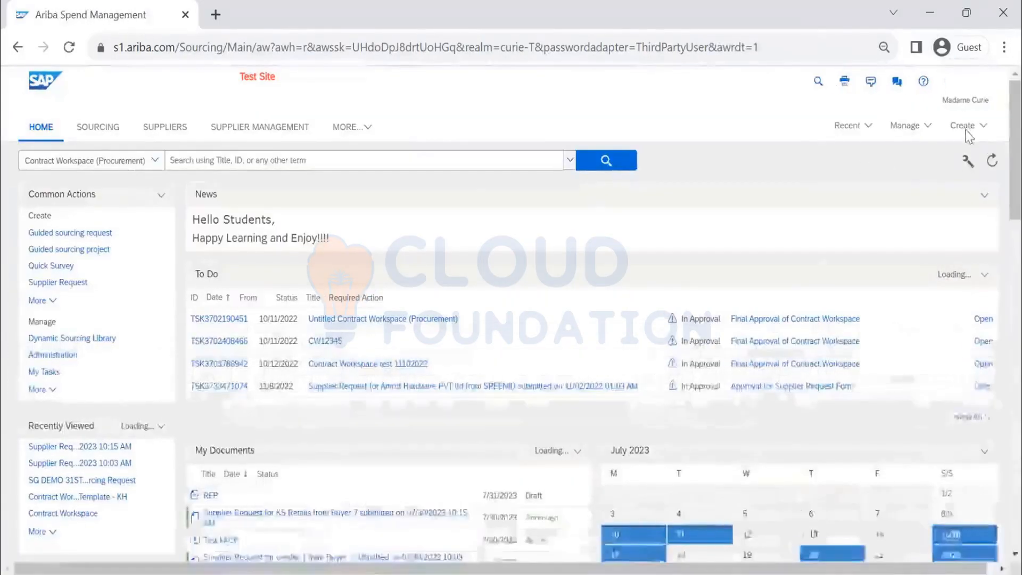
click(954, 129)
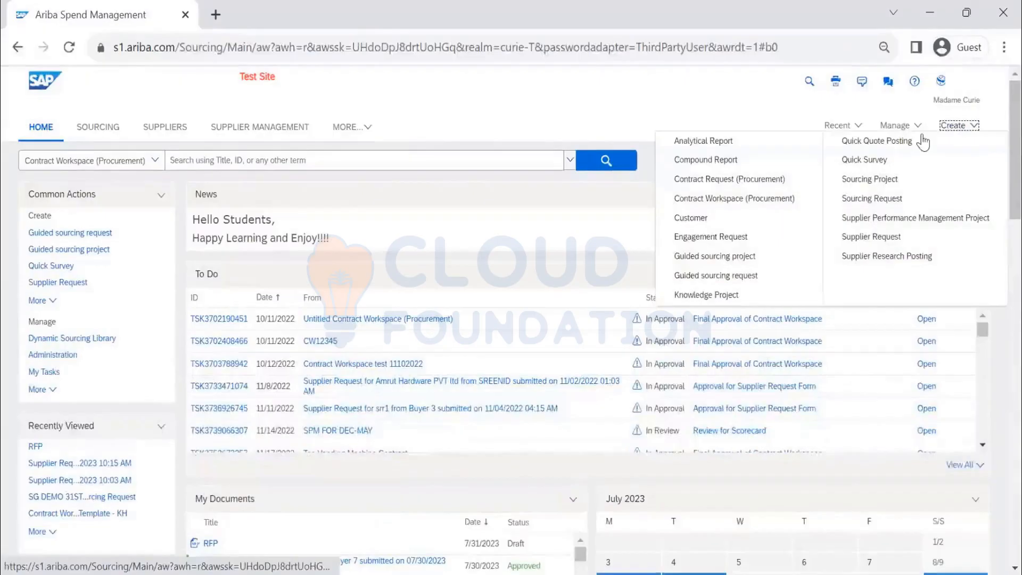
click(884, 183)
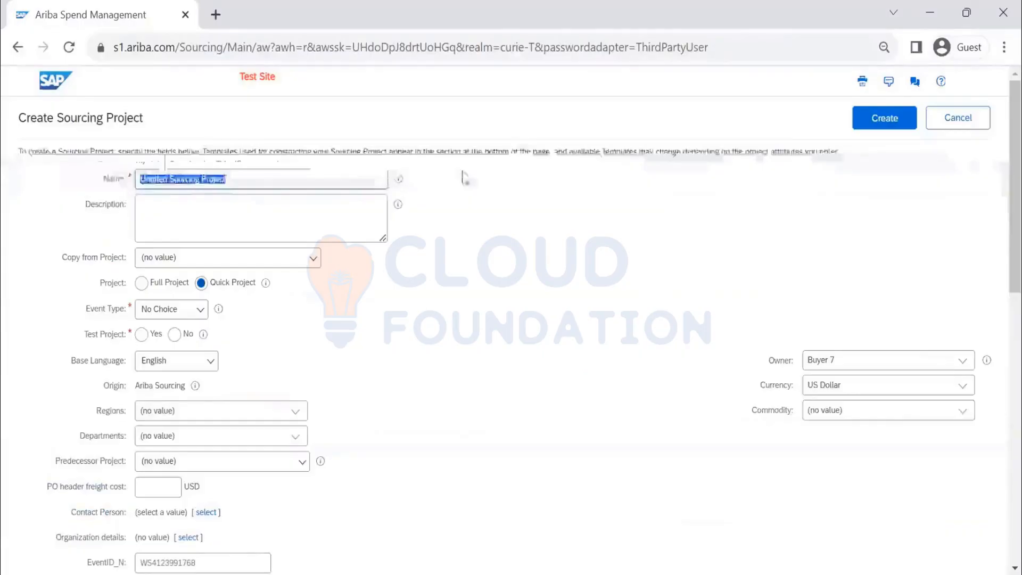
Step: Name the quick sourcing project RFP DEMO 31ST JUL, set its event type to RFP and mark it as not a test project
text(RFP DEMO 31ST JUL)
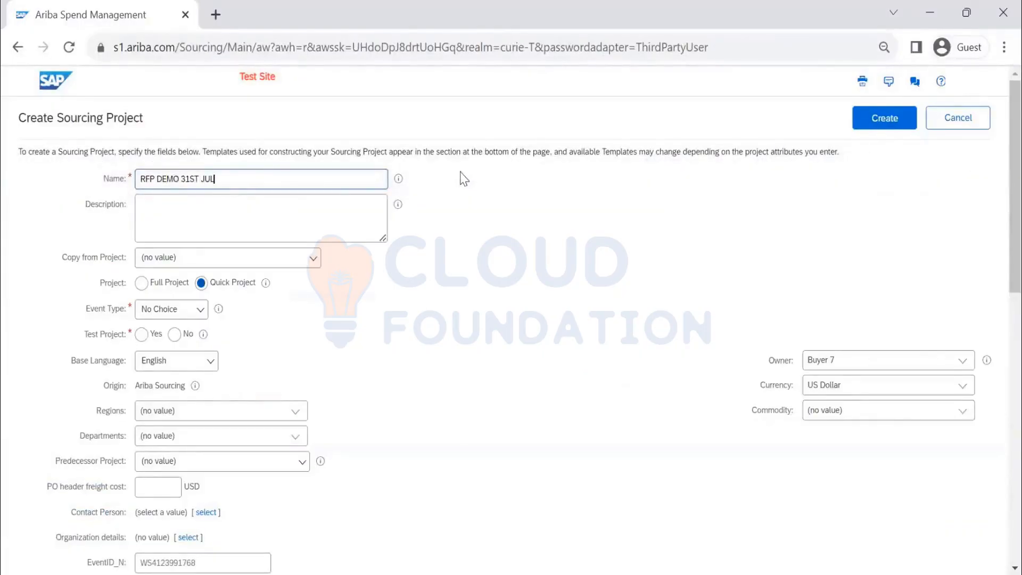
click(169, 309)
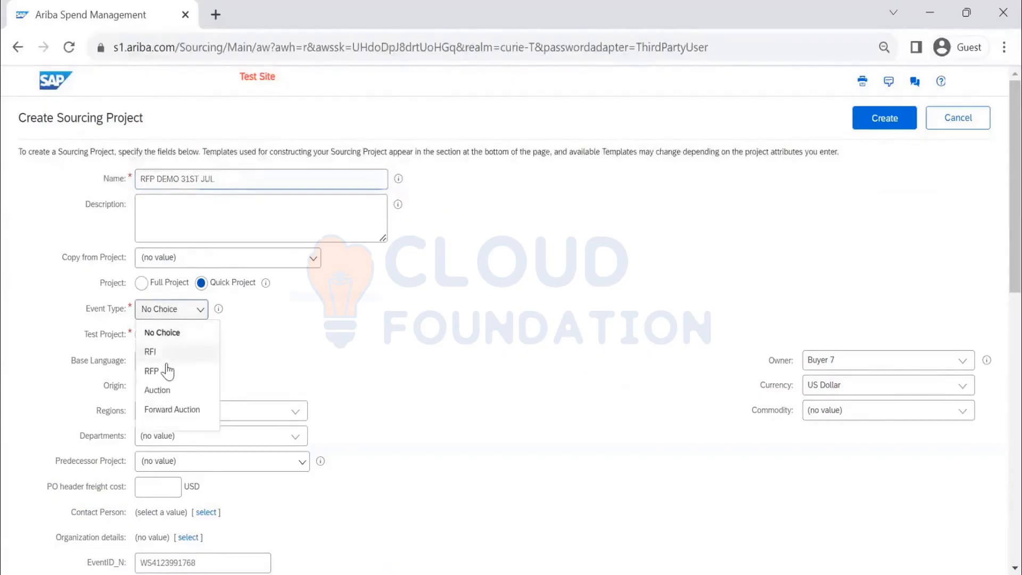
click(171, 372)
click(174, 334)
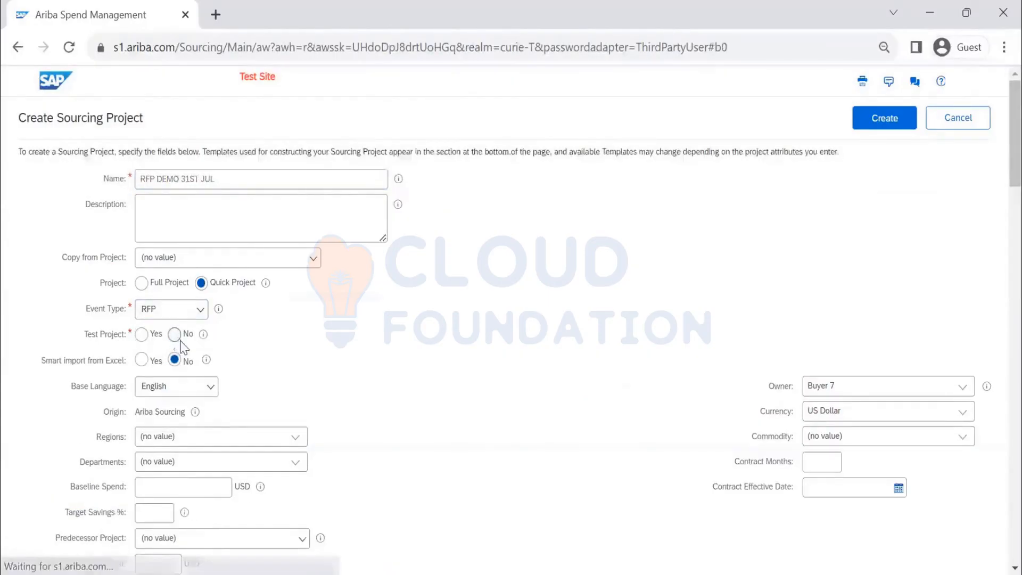
Step: Select the SG - RPF with AlternatePricing template and look through the rest of the first page of templates
scroll(355, 338, down, 15)
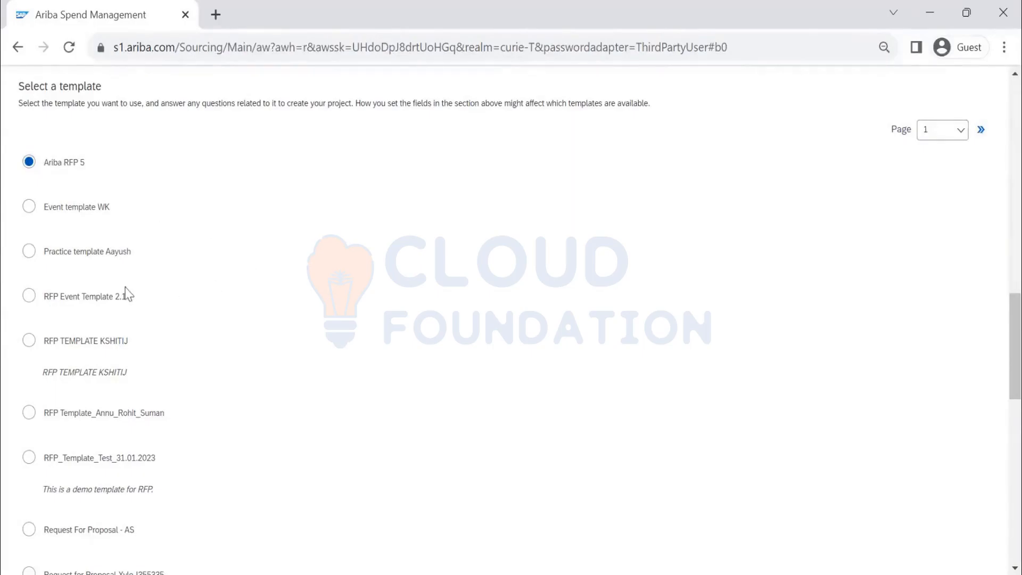
scroll(176, 276, down, 5)
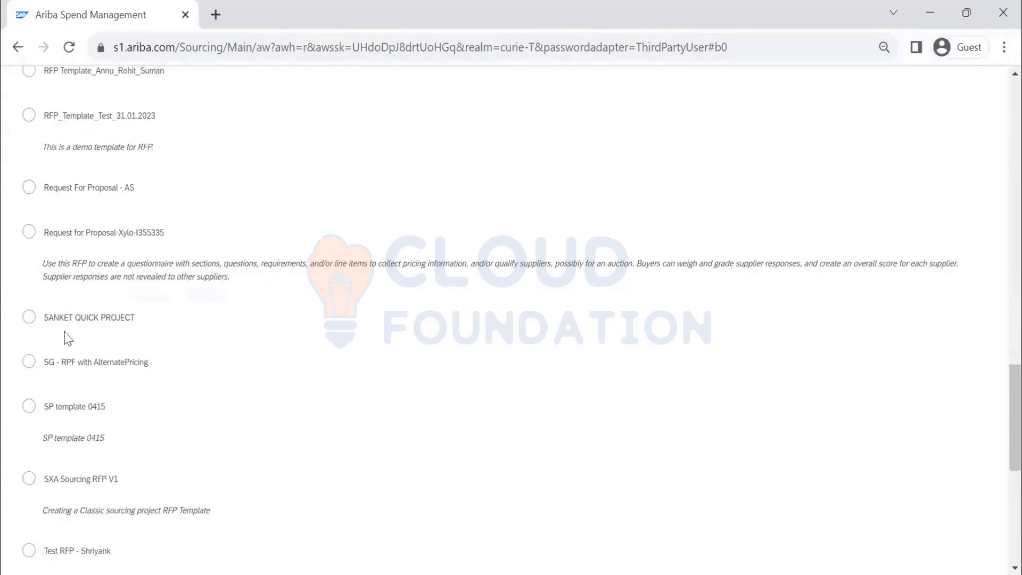
click(28, 362)
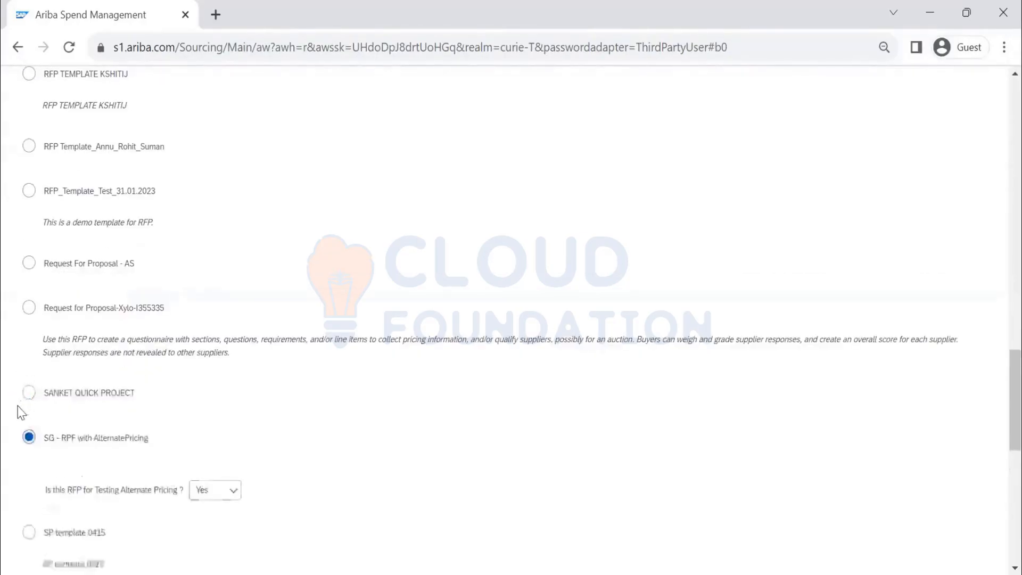
scroll(220, 403, down, 7)
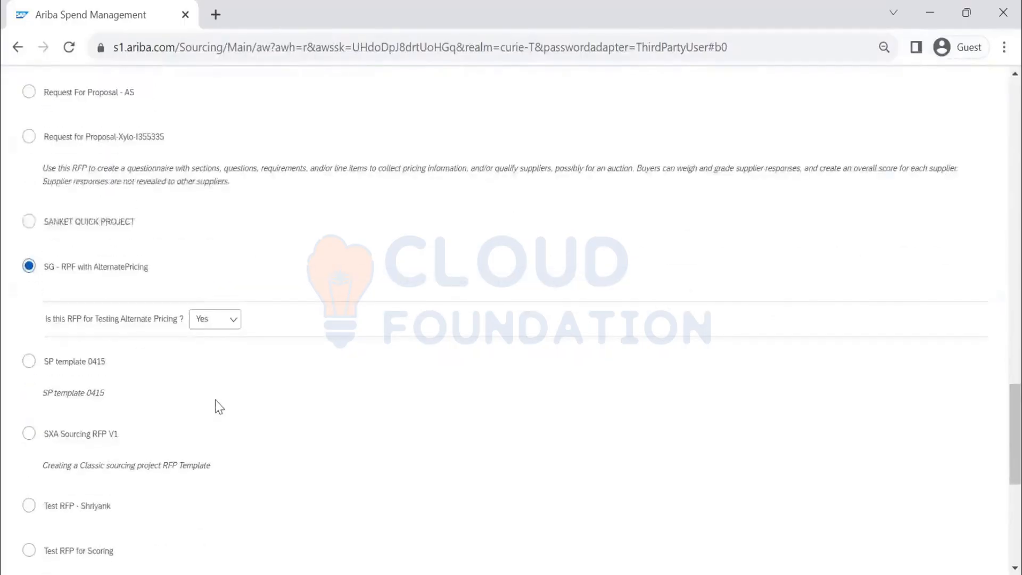
scroll(219, 413, down, 2)
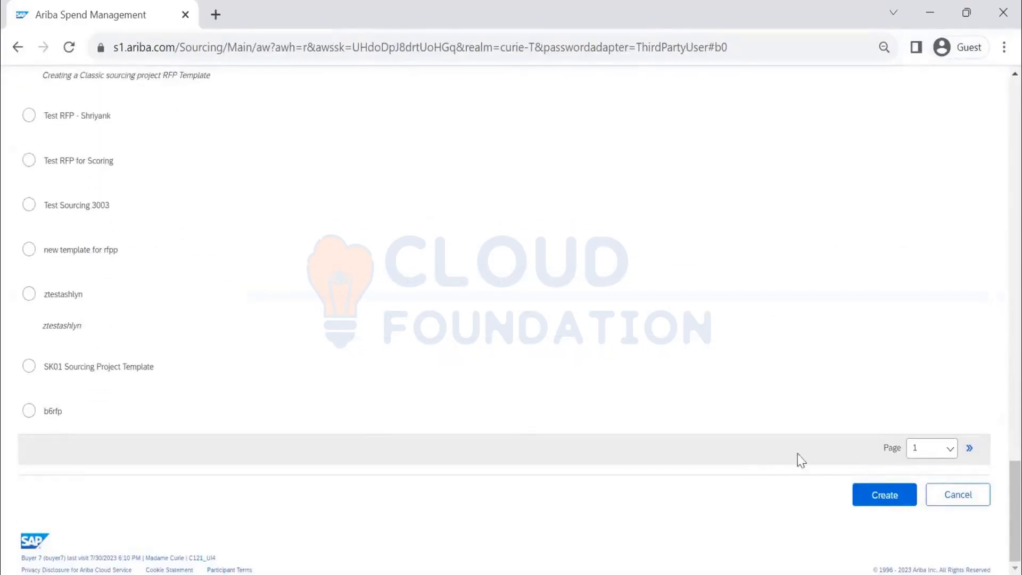
Step: Choose the Sree Request for Proposal template from page 2 of the template list and create the project
click(935, 453)
click(917, 491)
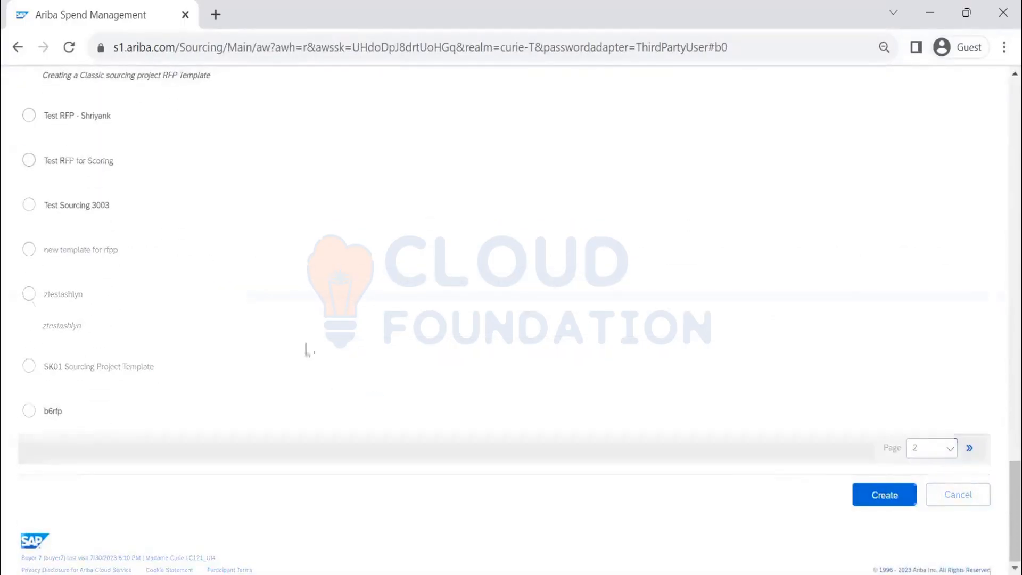
scroll(290, 330, up, 5)
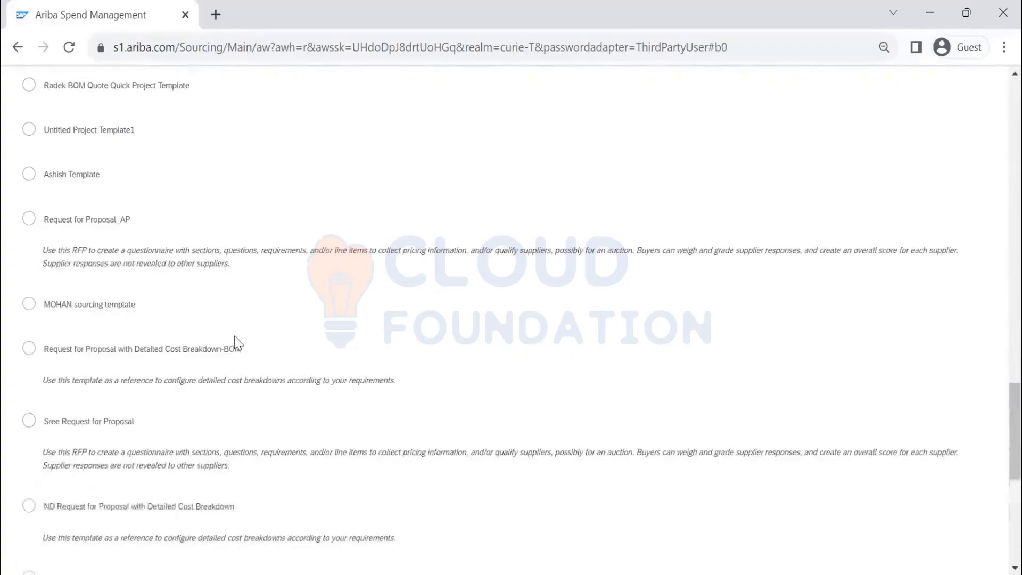
click(29, 421)
scroll(63, 440, up, 5)
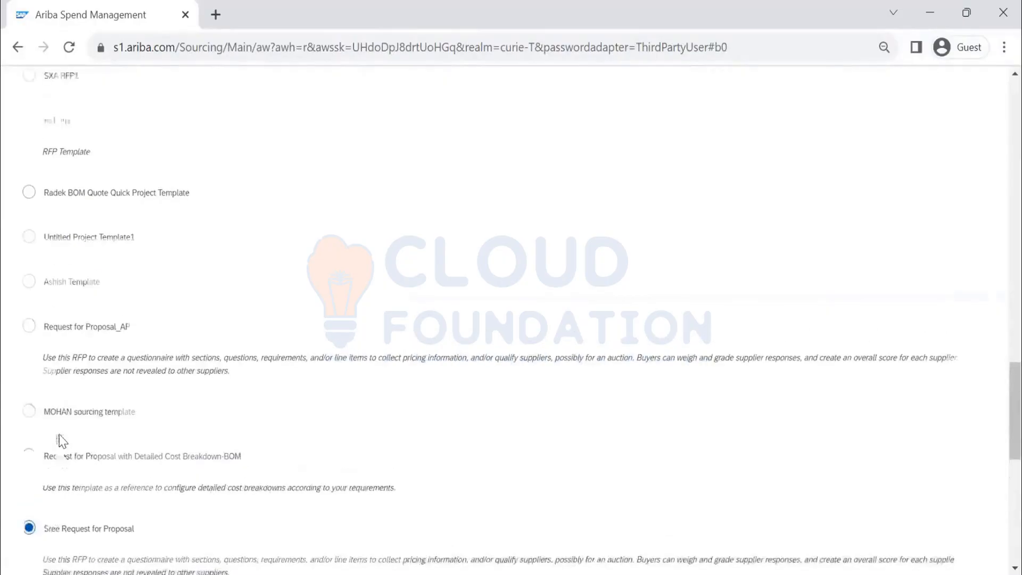
scroll(61, 433, up, 4)
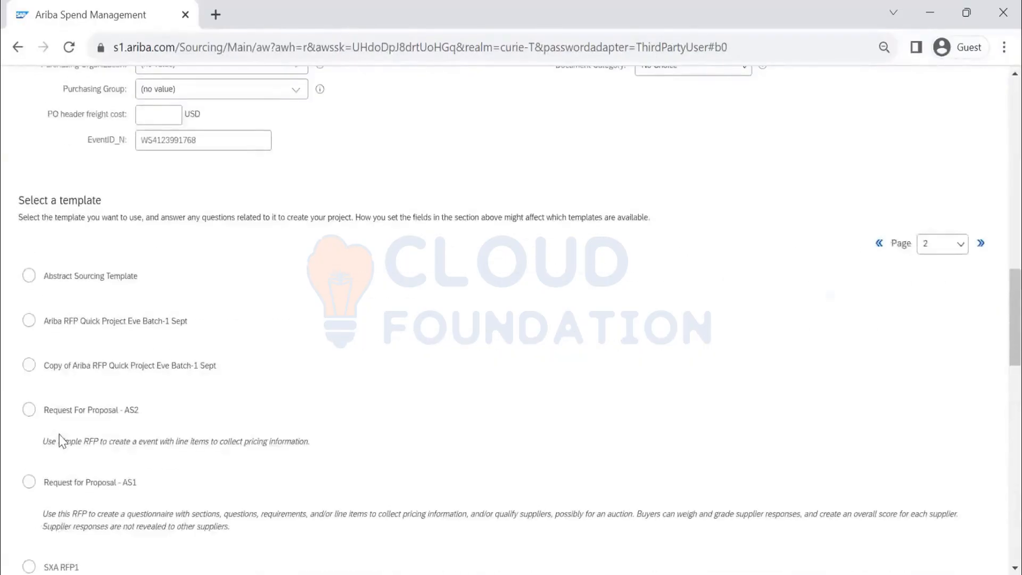
scroll(59, 434, down, 13)
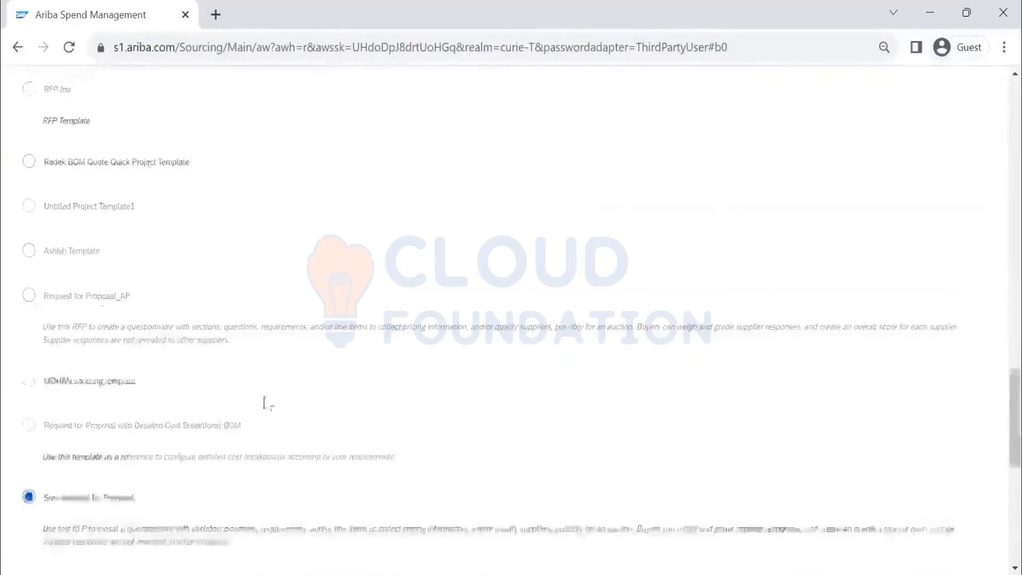
scroll(64, 186, up, 3)
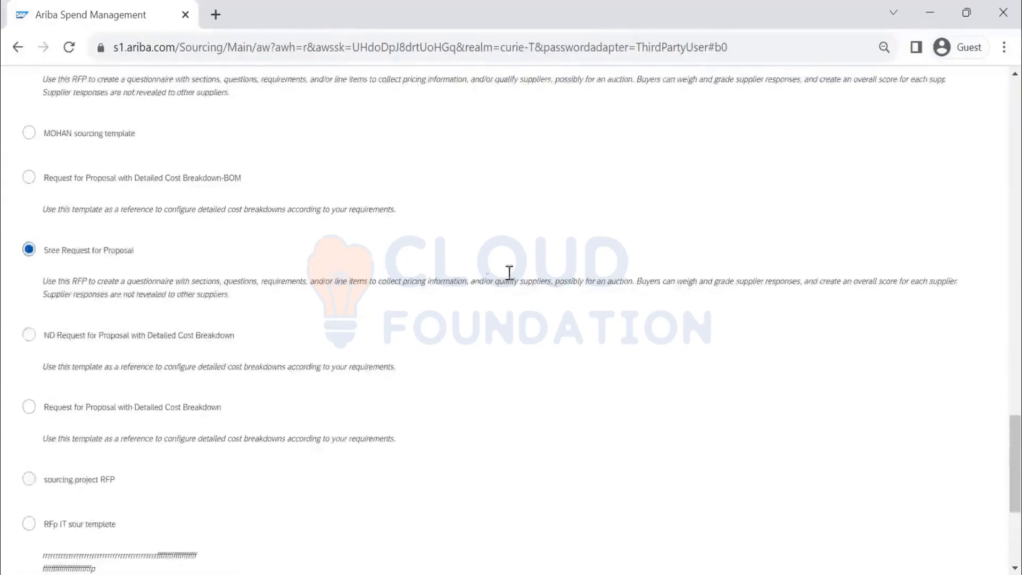
scroll(621, 265, up, 20)
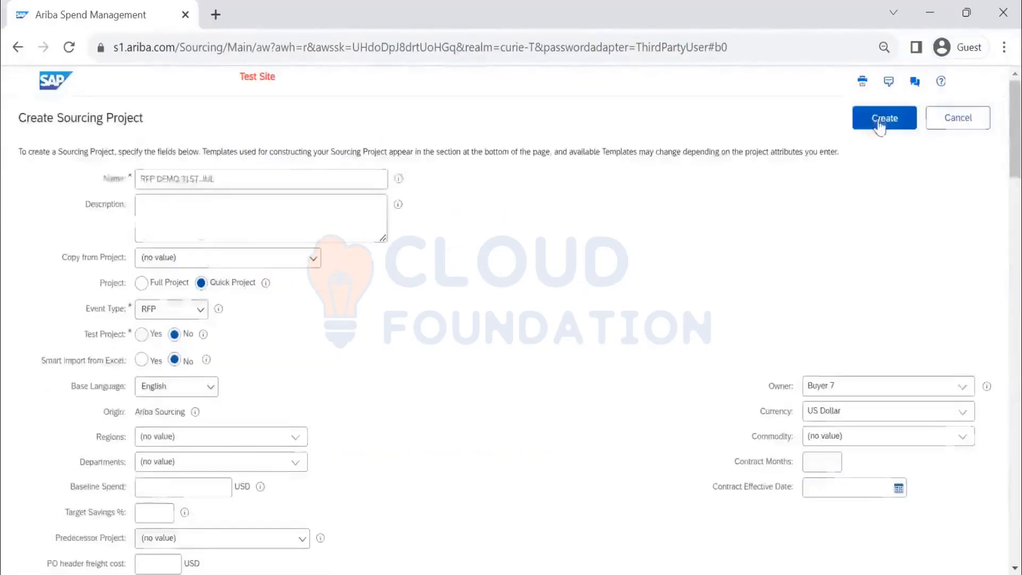
click(880, 123)
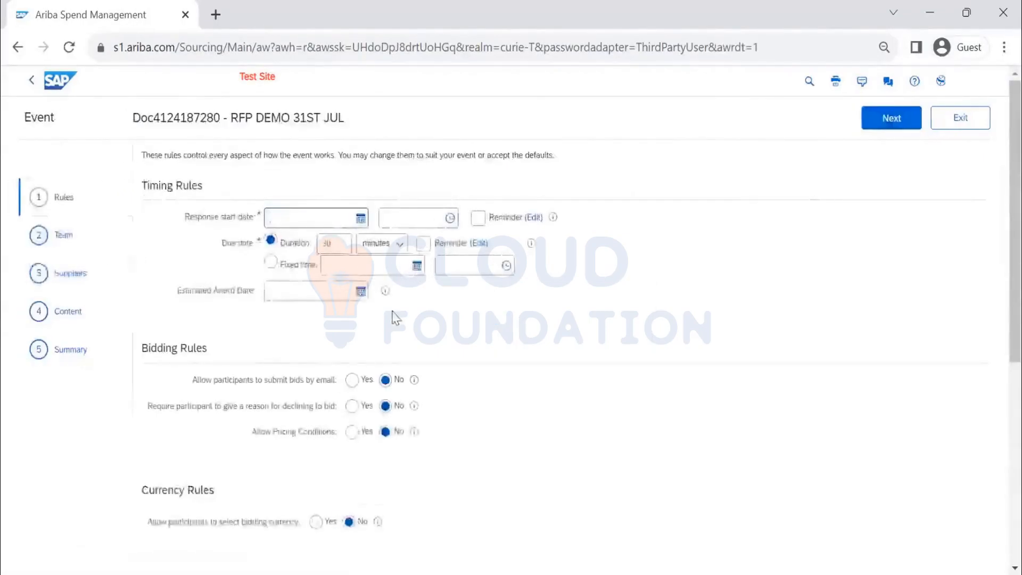
Step: Set the event's response start date to 7/31/2023 at 9:00 AM in the timing rules
scroll(393, 320, down, 5)
scroll(393, 326, up, 3)
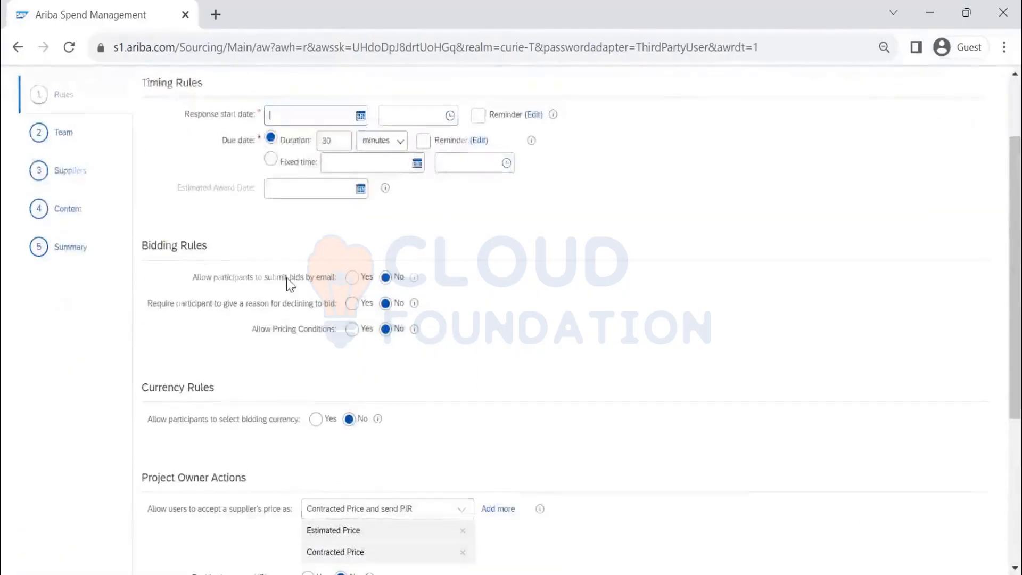
scroll(288, 284, up, 2)
click(356, 218)
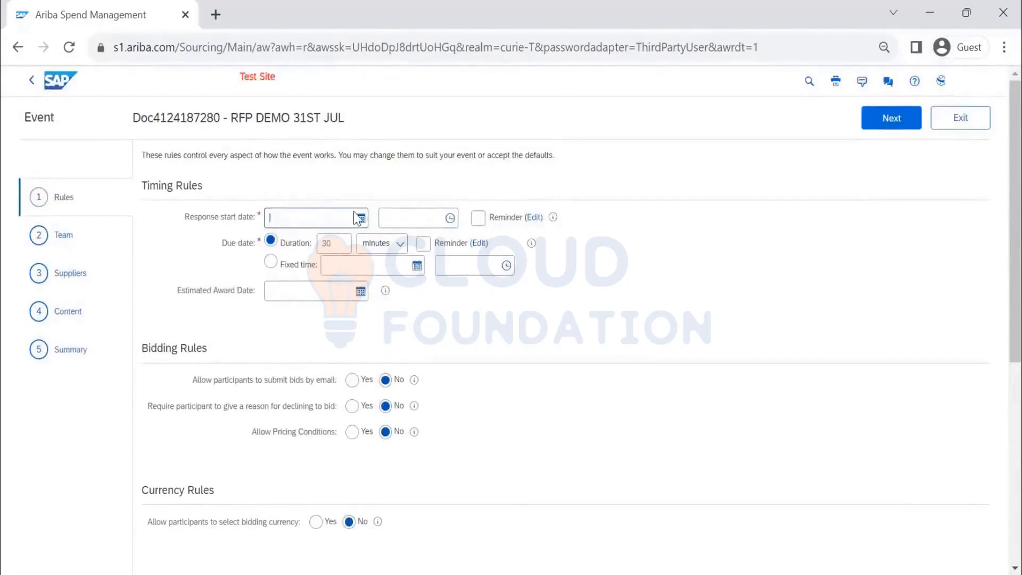
click(361, 219)
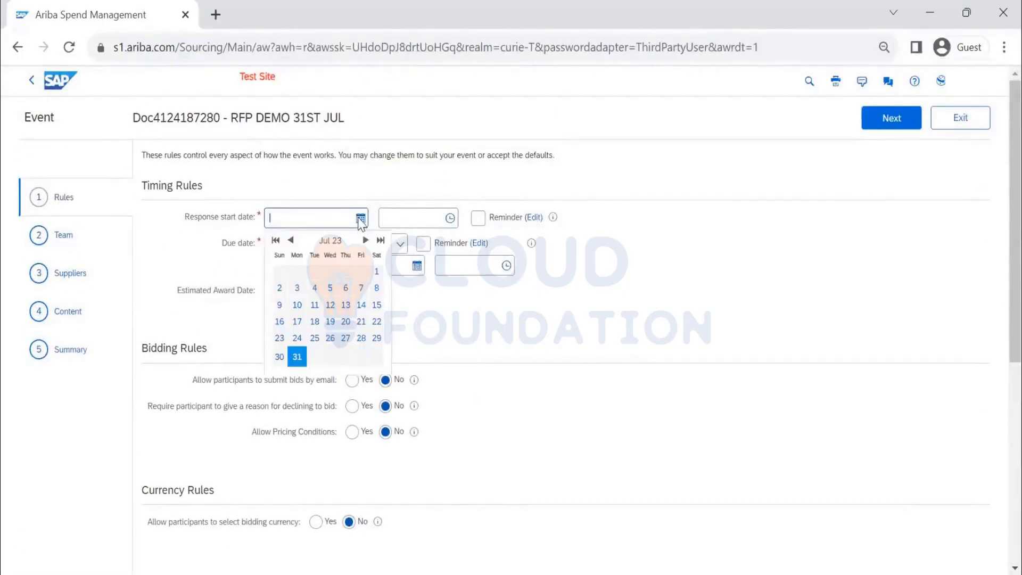
click(297, 357)
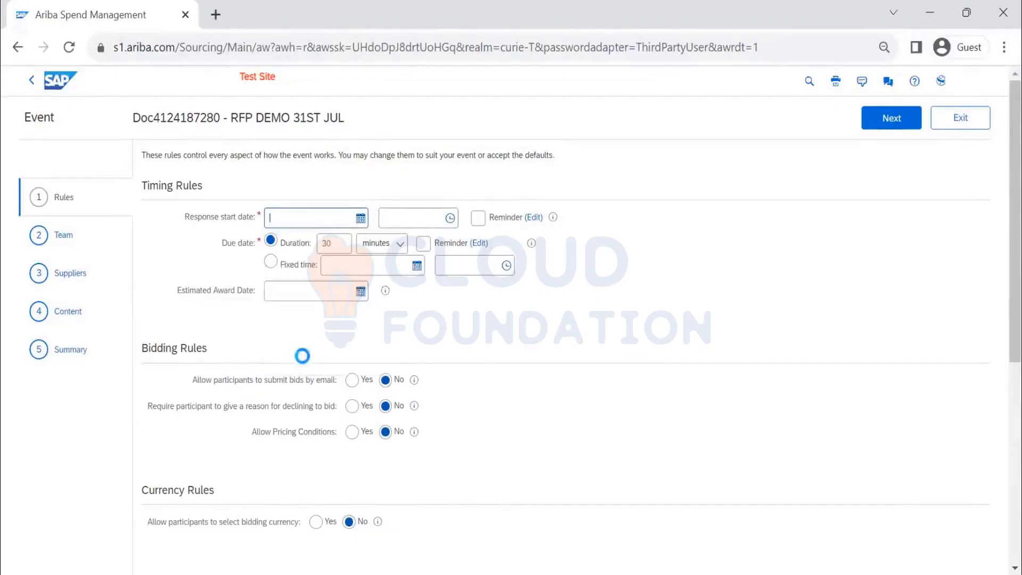
click(451, 218)
click(451, 218)
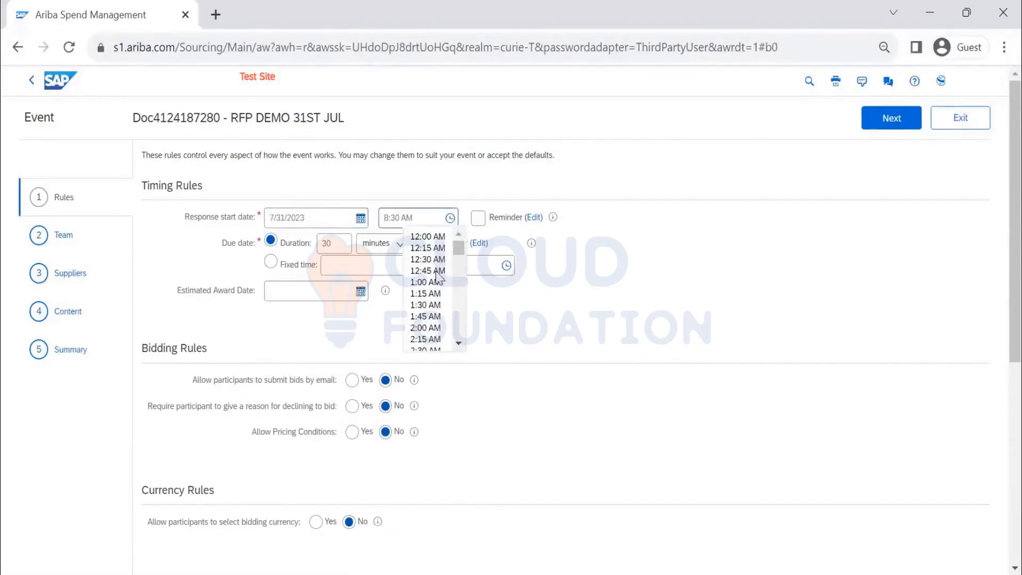
scroll(436, 279, down, 5)
scroll(437, 285, down, 3)
scroll(437, 285, up, 2)
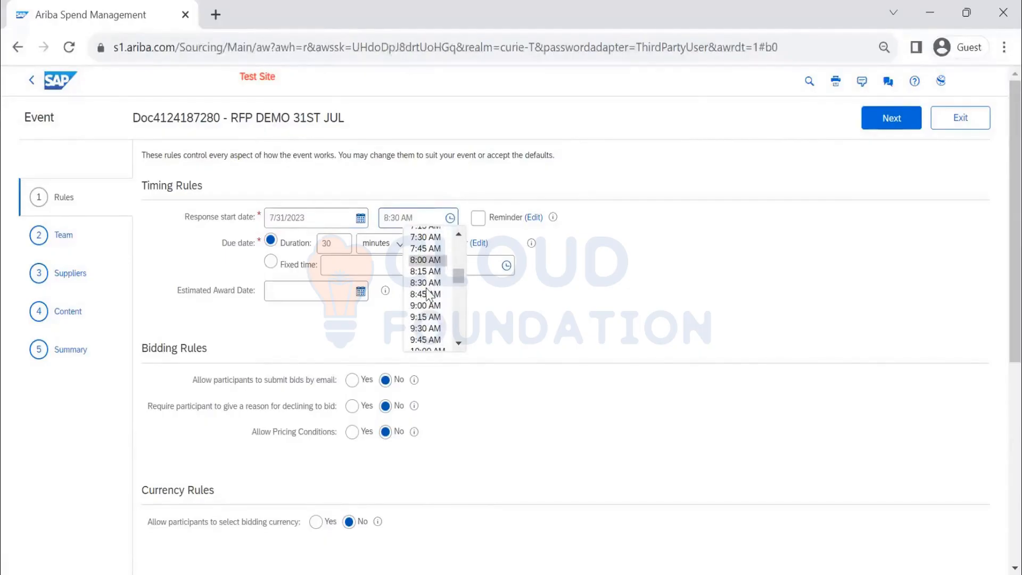
click(425, 307)
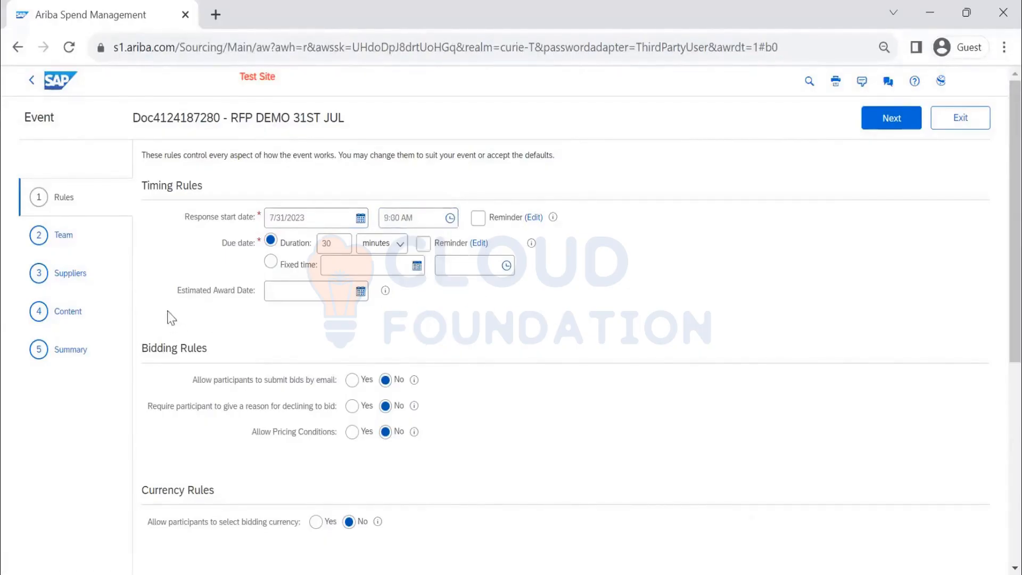
Step: Look over the remaining event rules and assign a buyer to the Surrogate Bidders group of the team
scroll(337, 441, down, 5)
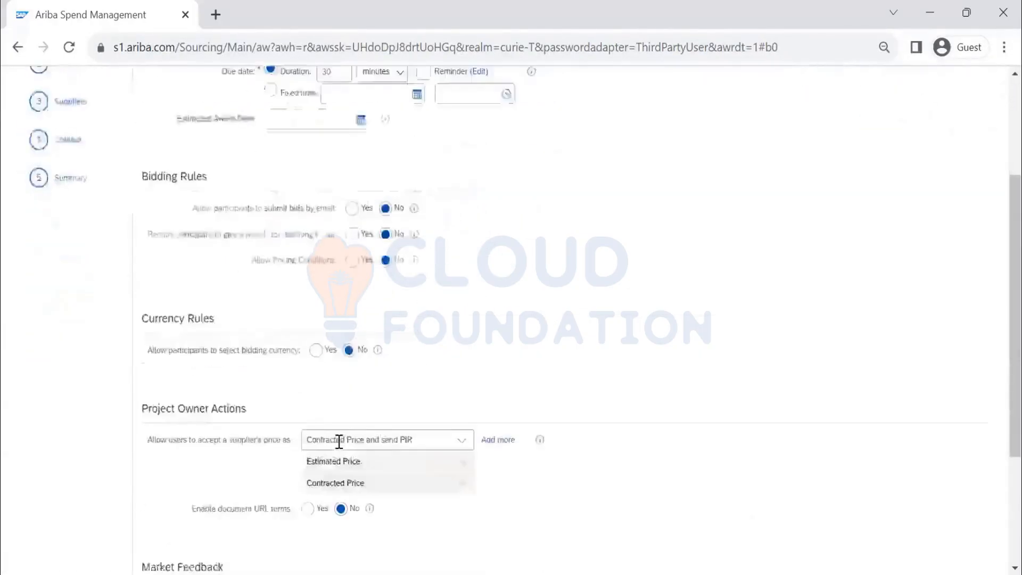
scroll(337, 448, up, 5)
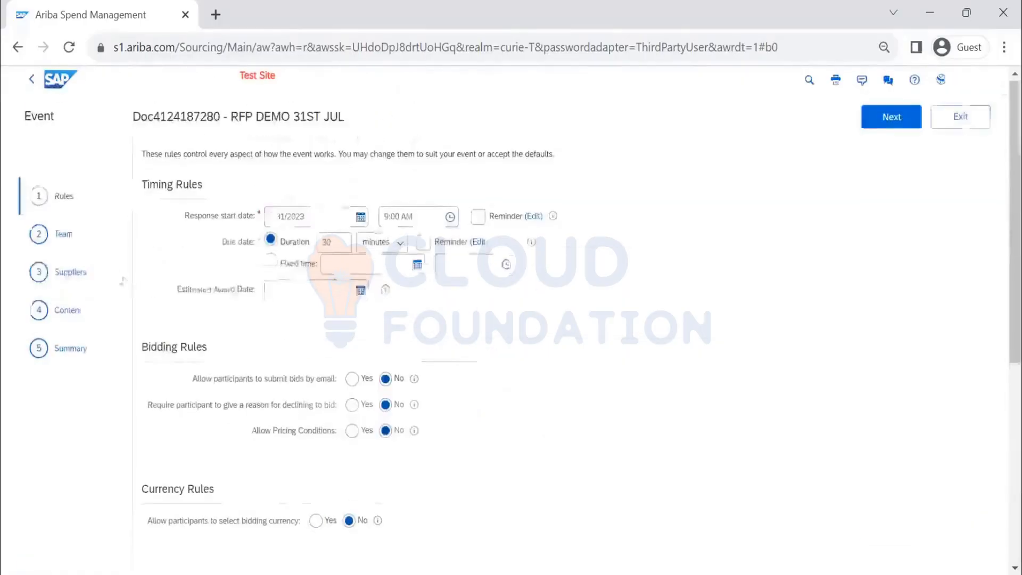
click(66, 237)
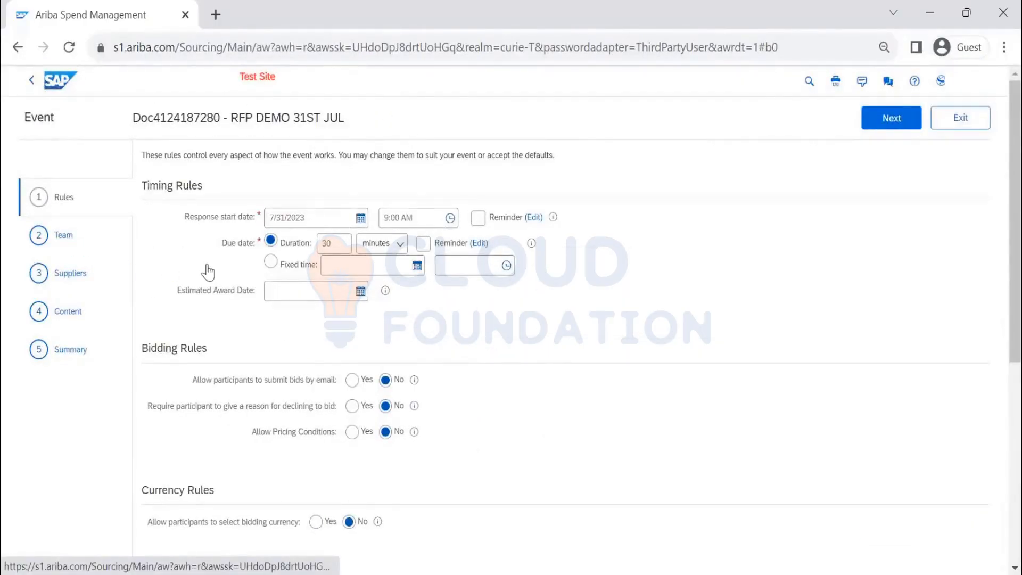
click(514, 338)
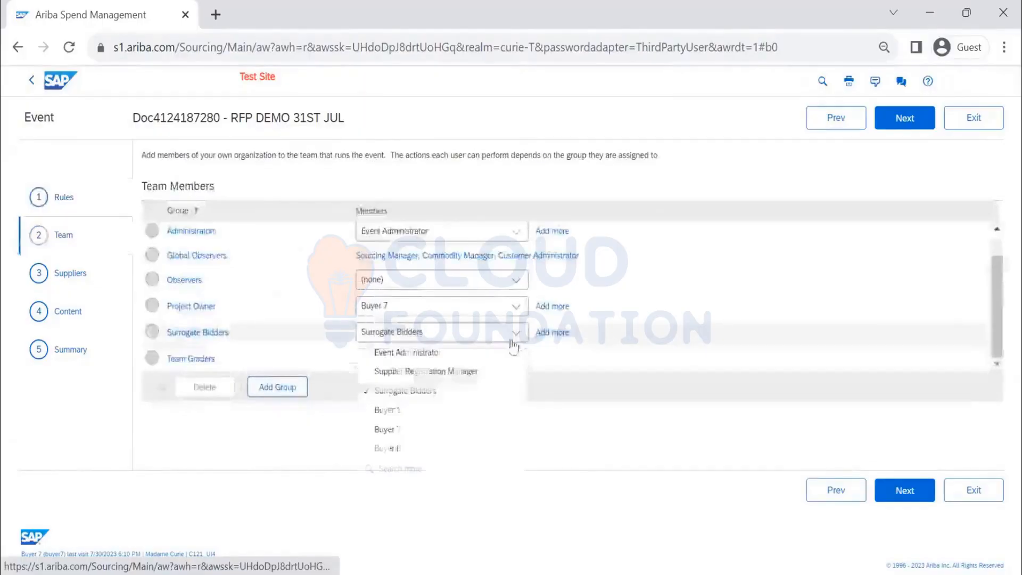
click(426, 434)
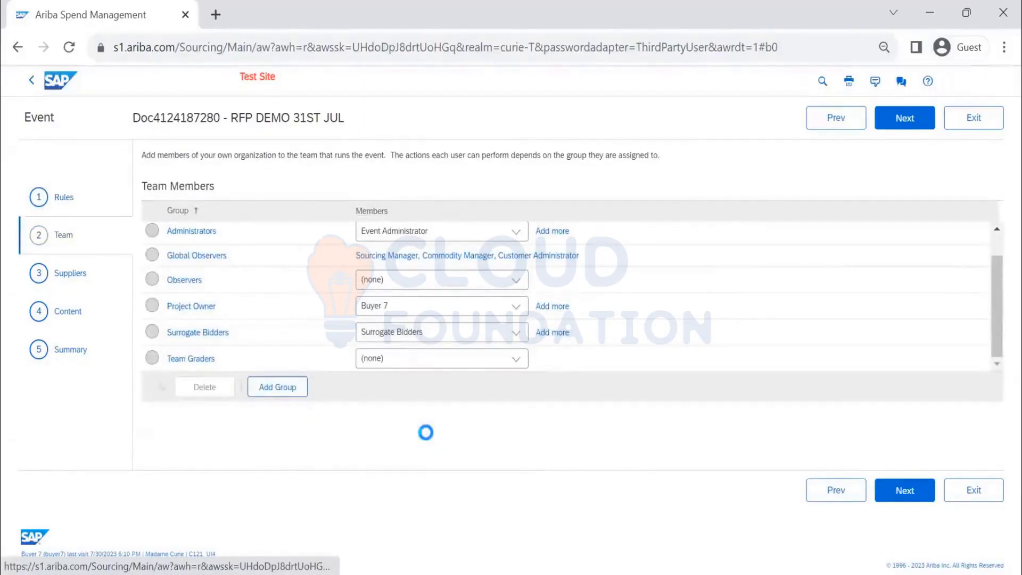
Step: Search the participants for ARIBASELLER and invite the first aribaseller contact and the first KS Retails contact to the event
click(901, 130)
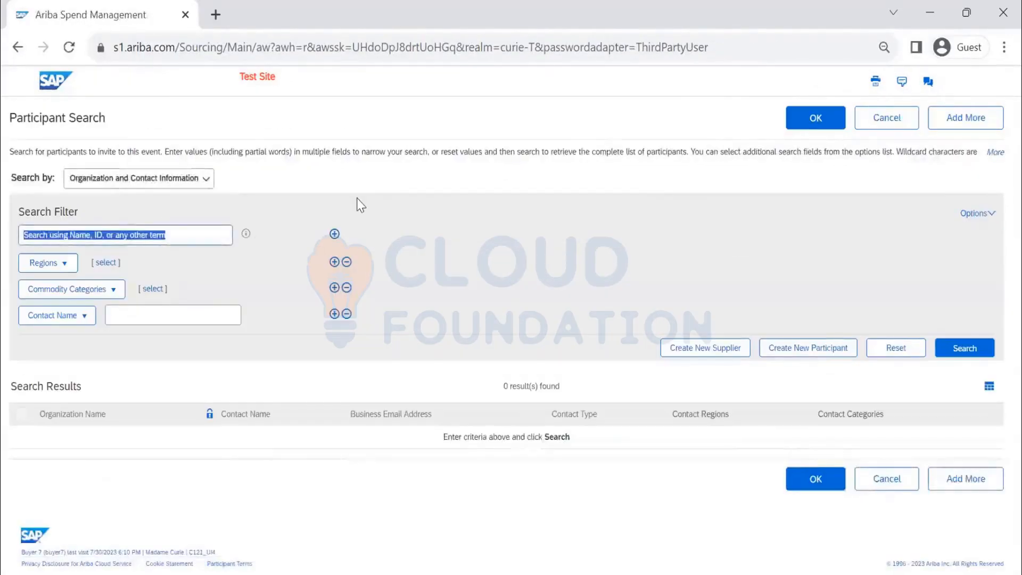
text(ARIBASELL)
text(ER)
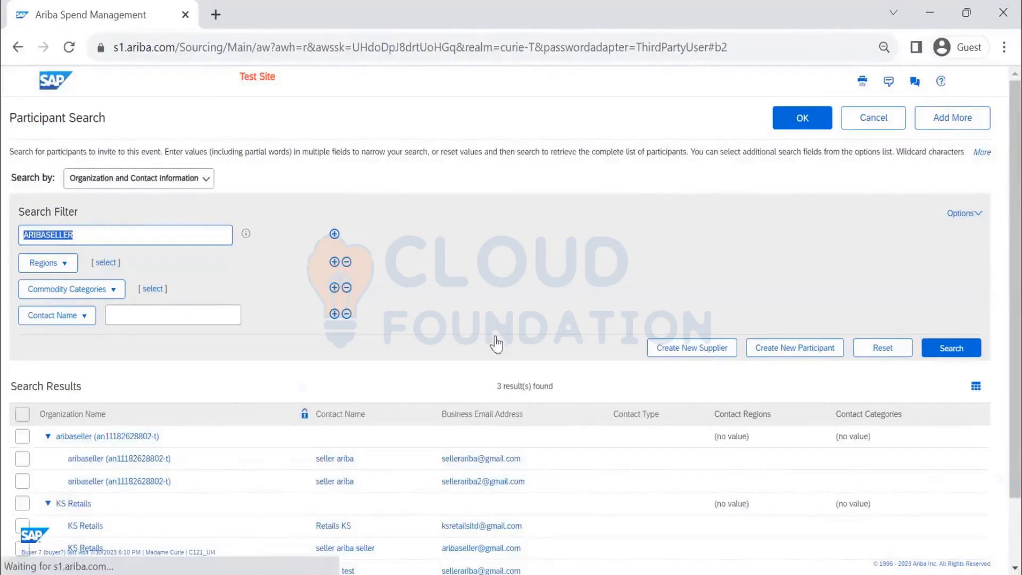
scroll(495, 342, down, 3)
click(25, 319)
click(23, 388)
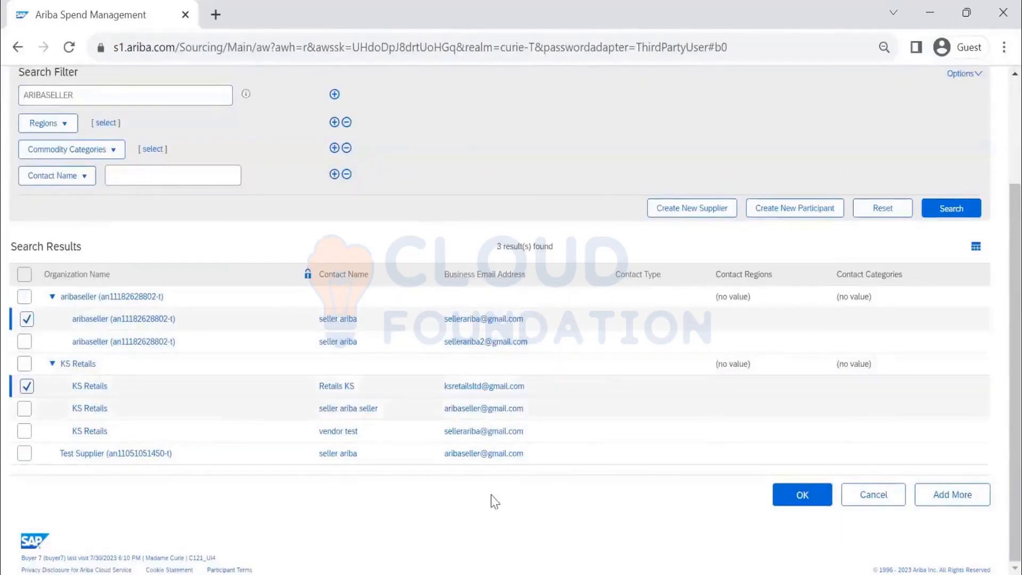
click(801, 498)
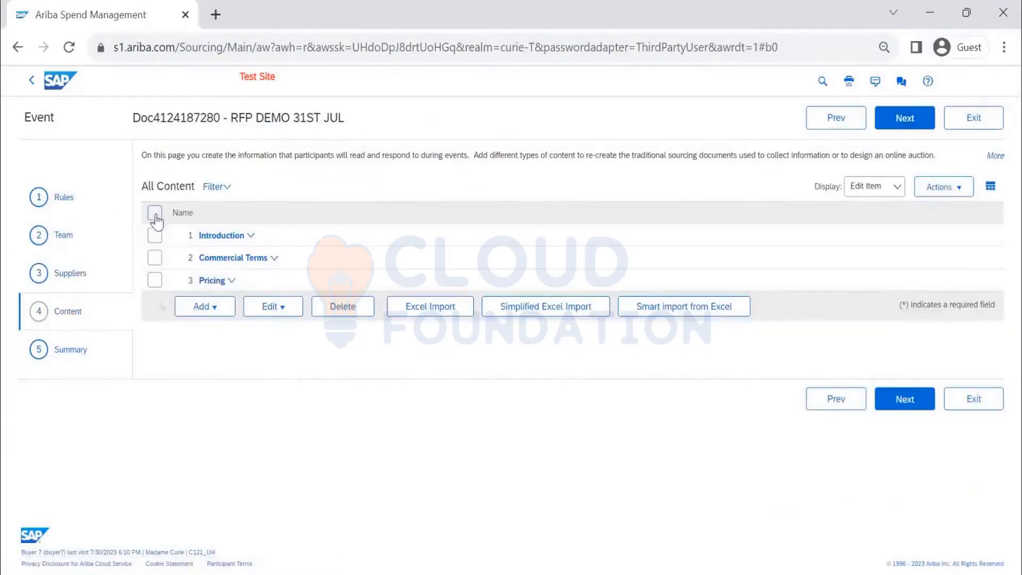
Step: Delete the Introduction, Commercial Terms and Pricing sections from the event content
click(156, 212)
click(335, 310)
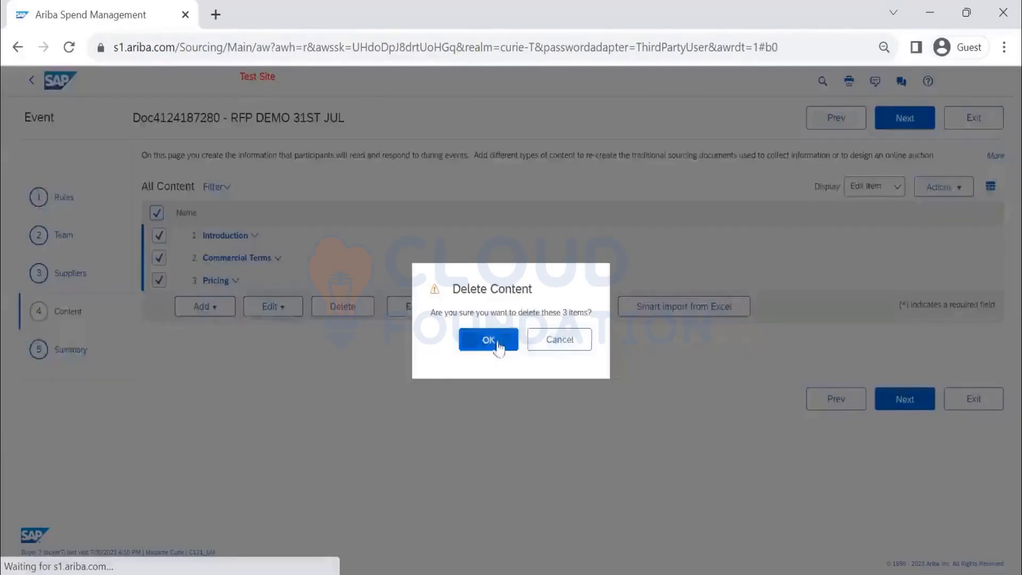
key(Return)
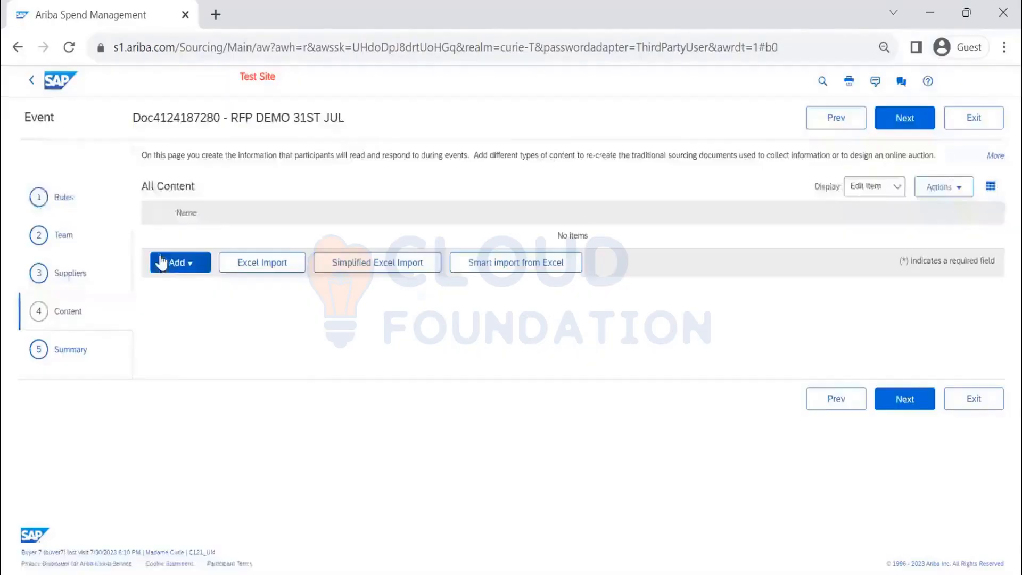
Step: Add a line item named LAPTOP to the event content and assign it the commodity Laptop 1022
click(175, 262)
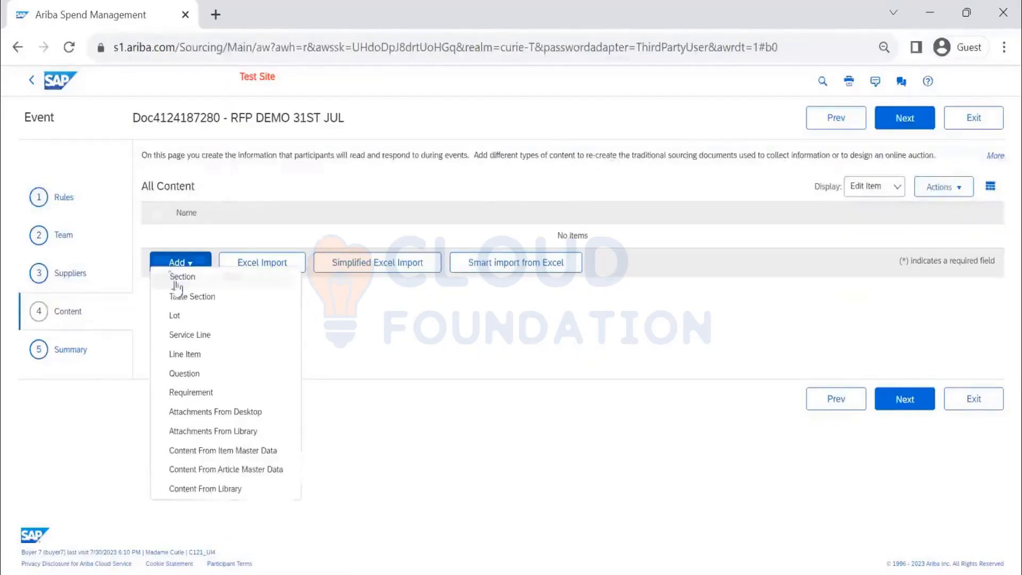
click(191, 354)
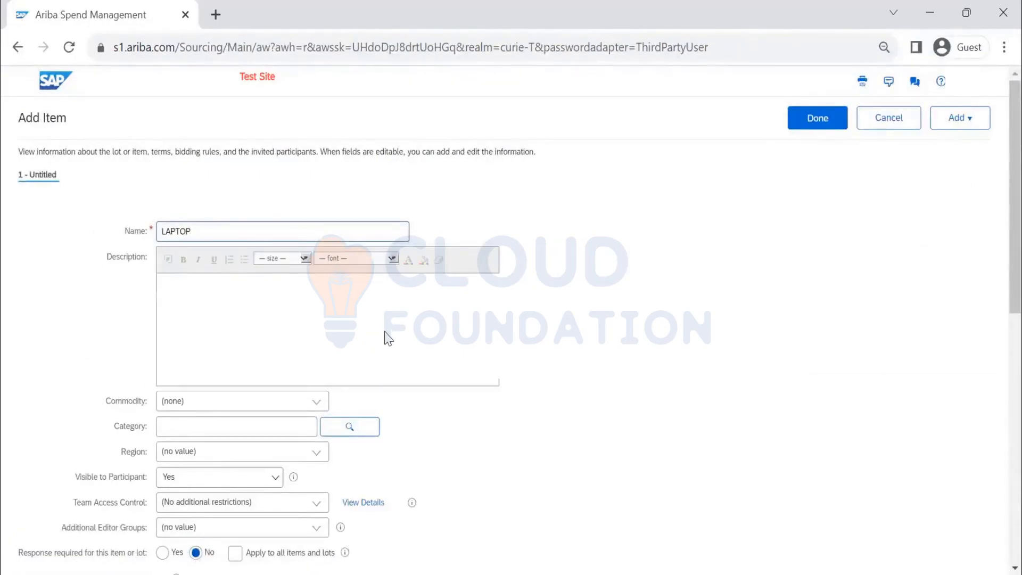
click(322, 402)
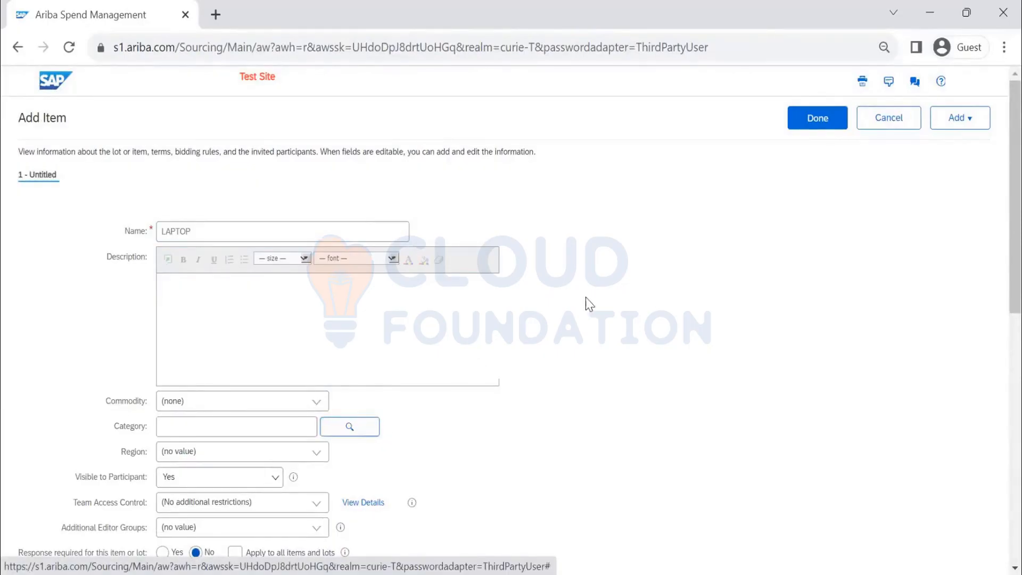
Step: Set the item's quantity to 10, its historic price to 5000 USD and its ceiling/initial price to 4900 USD
scroll(584, 302, down, 15)
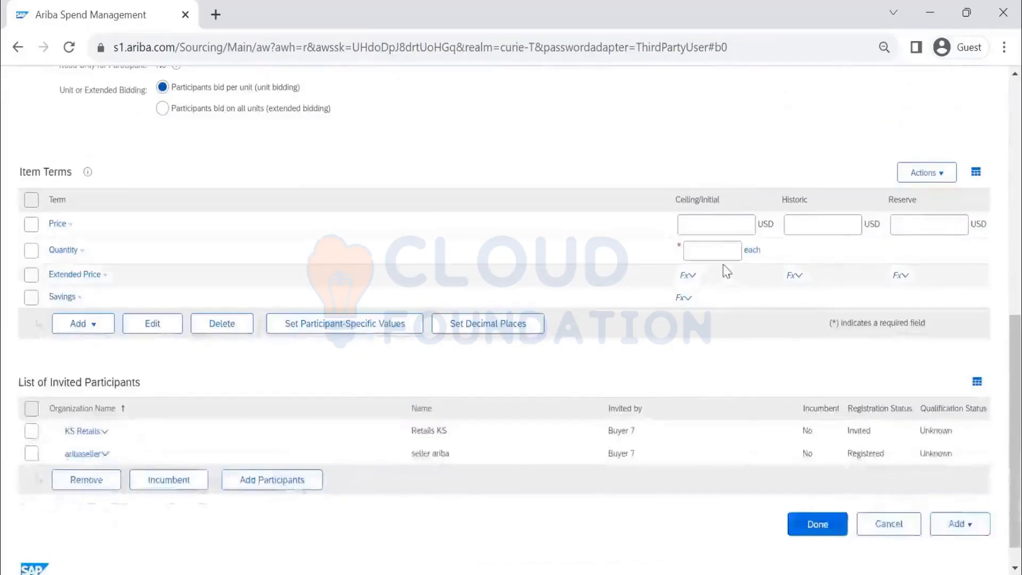
click(716, 253)
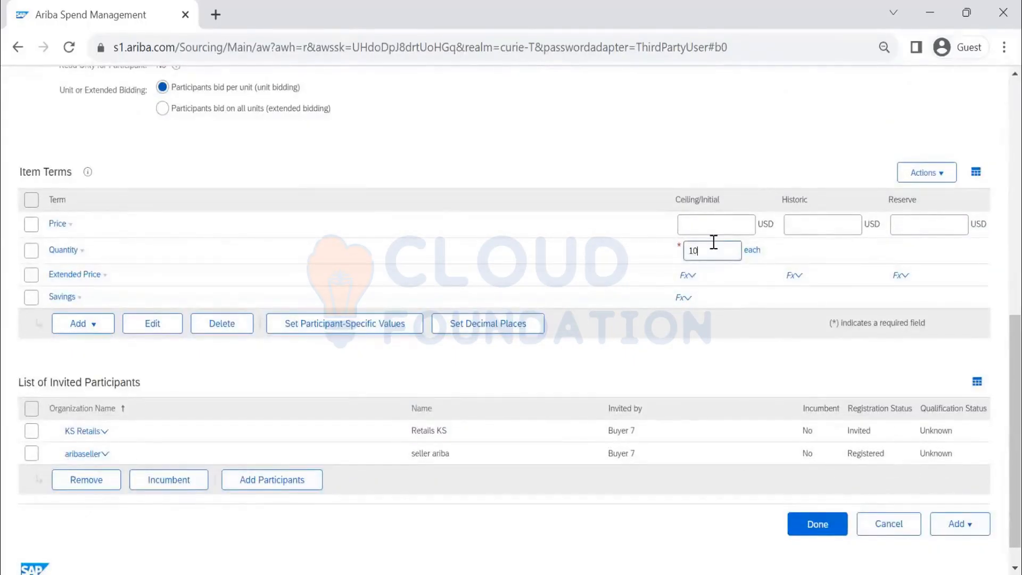
click(833, 217)
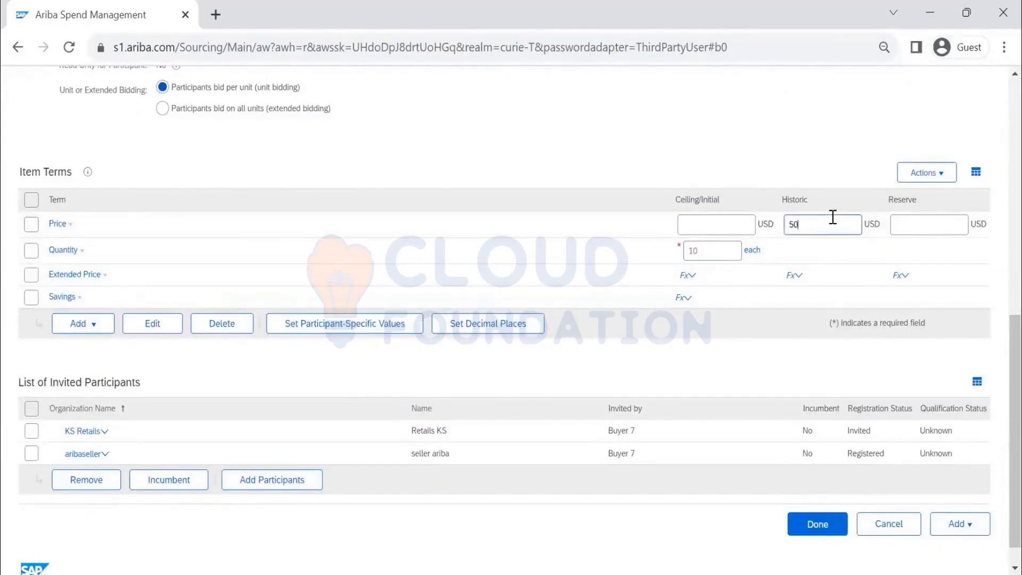
click(744, 224)
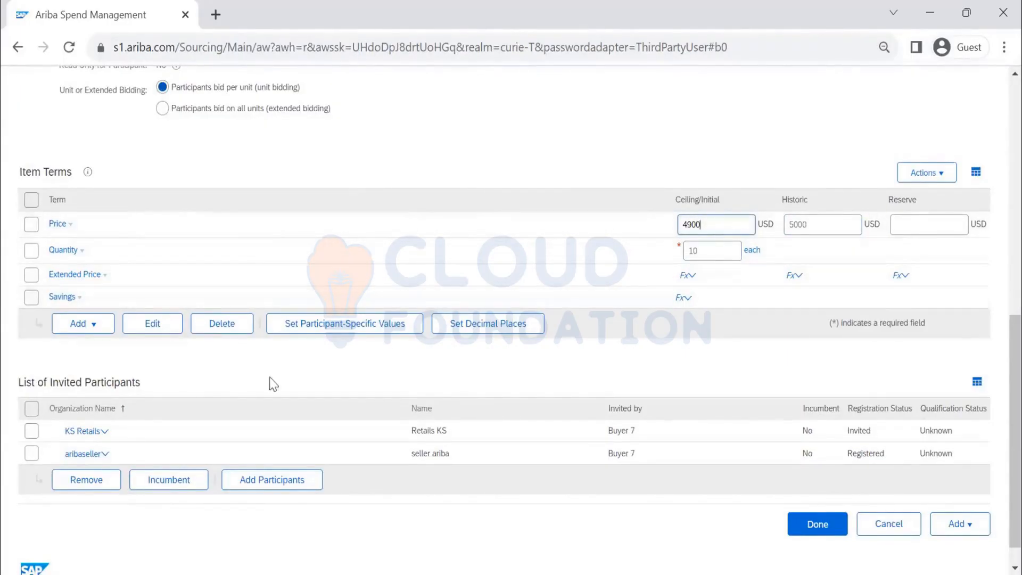
Step: Mark the invited participant aribaseller as the incumbent for the LAPTOP item
scroll(269, 321, up, 10)
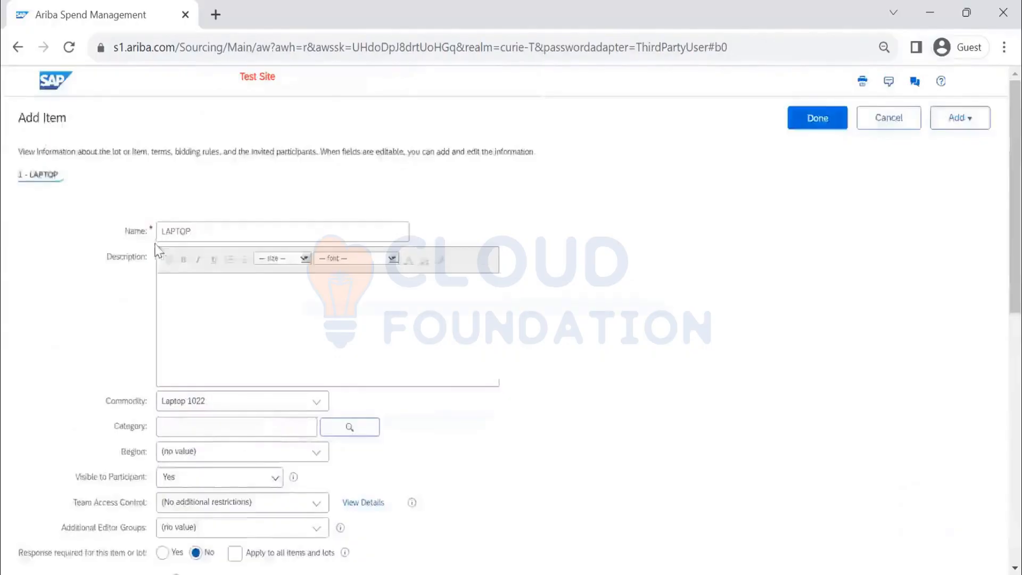
scroll(151, 310, down, 4)
scroll(151, 310, down, 5)
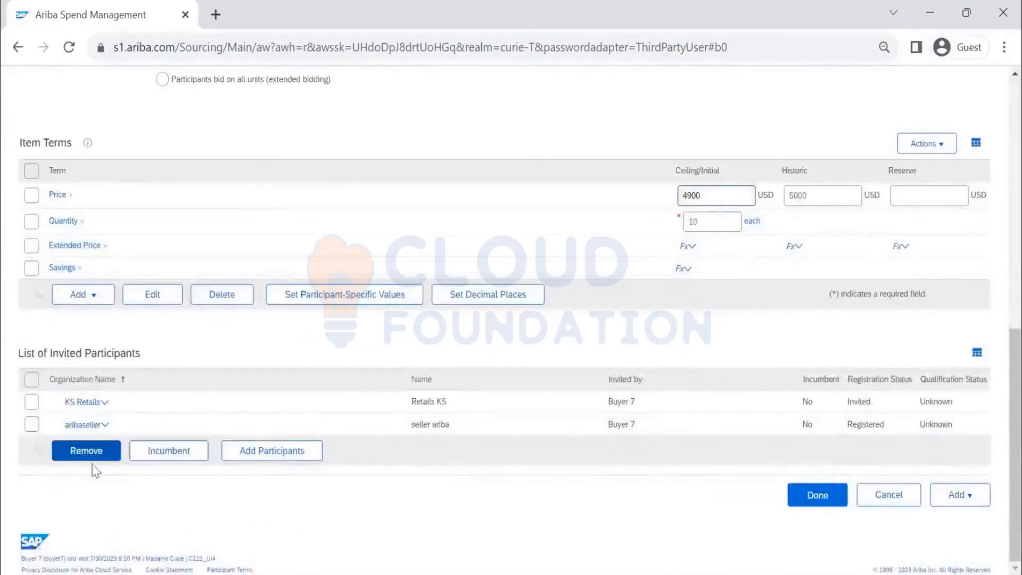
scroll(159, 234, up, 8)
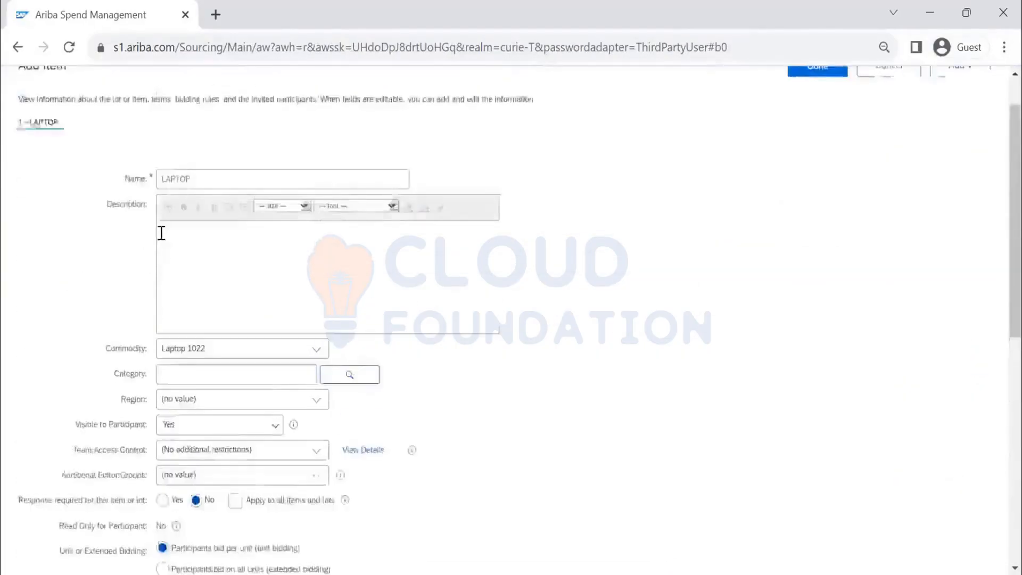
scroll(164, 273, down, 1)
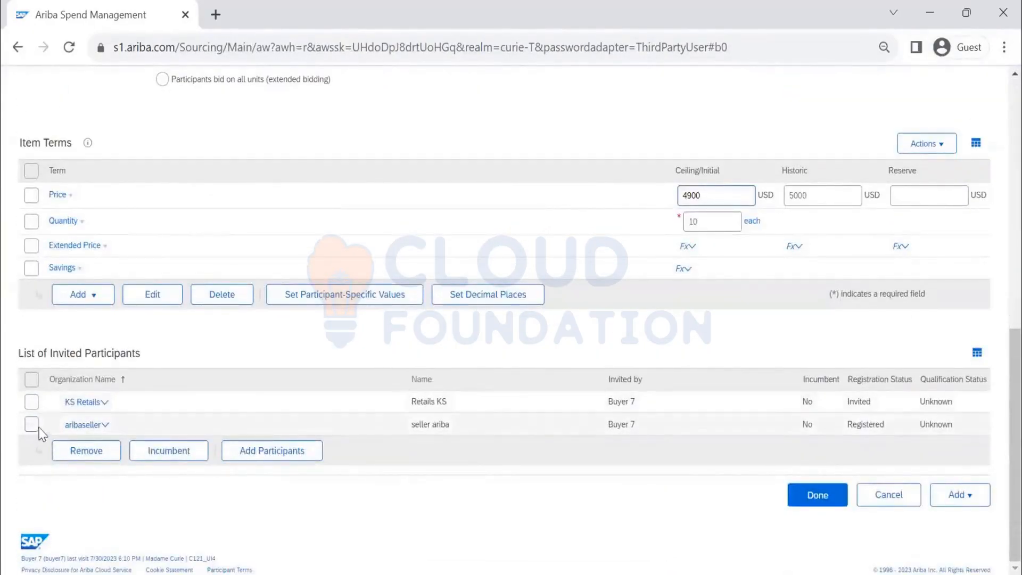
click(32, 403)
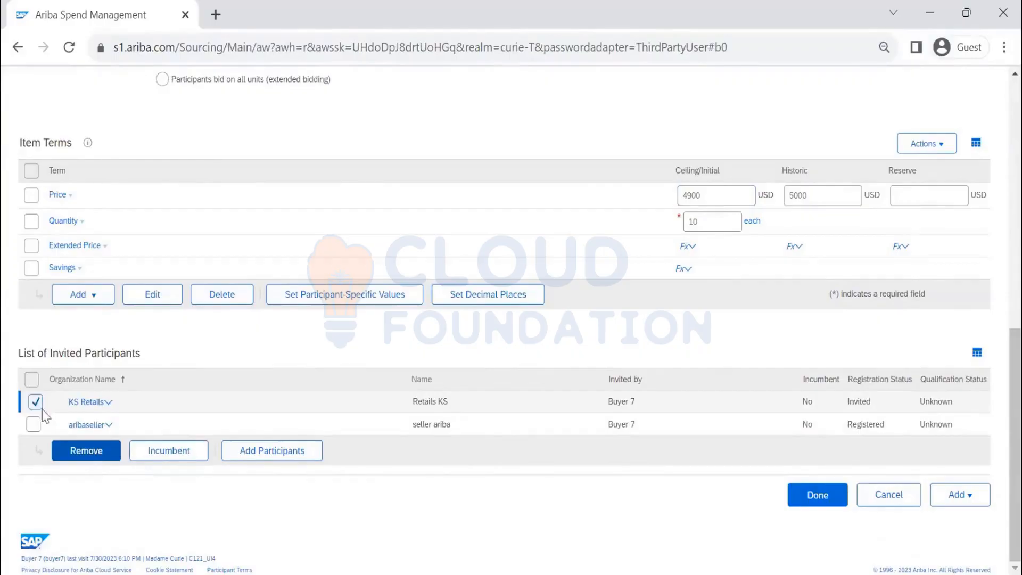
click(36, 403)
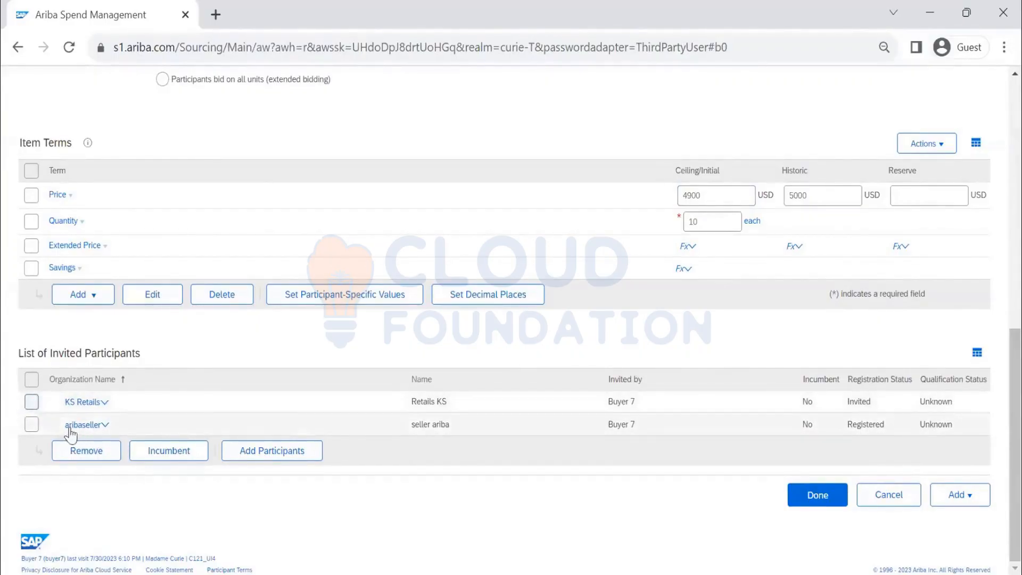
click(31, 426)
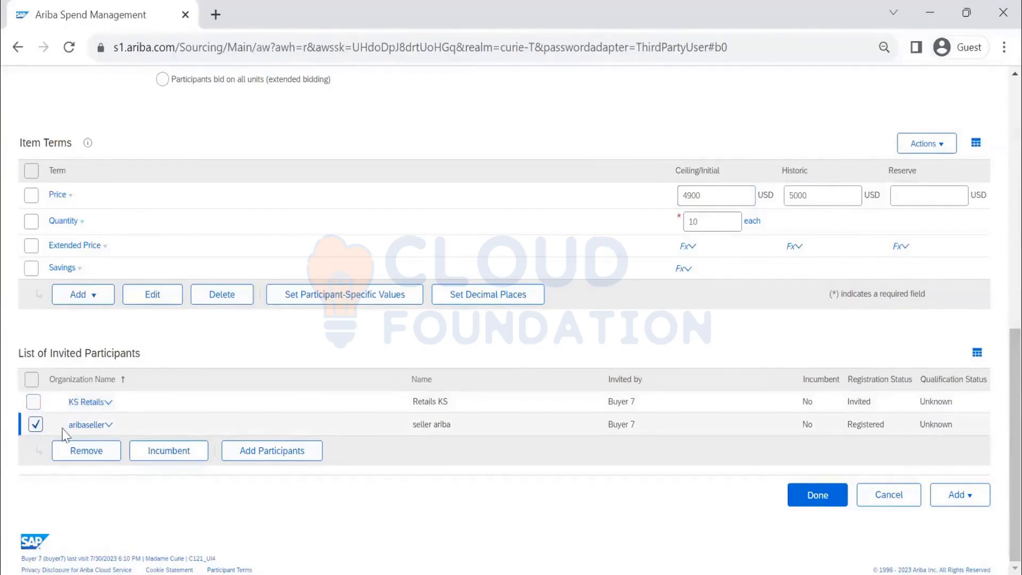
click(155, 458)
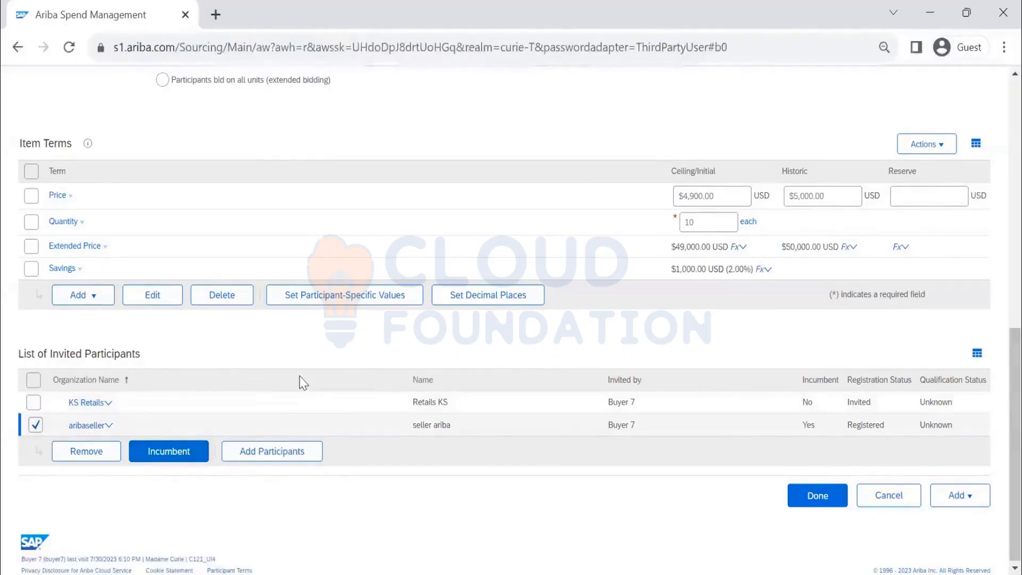
Step: Review the LAPTOP item's general settings, item terms and list of invited participants
scroll(877, 421, up, 10)
scroll(837, 393, down, 5)
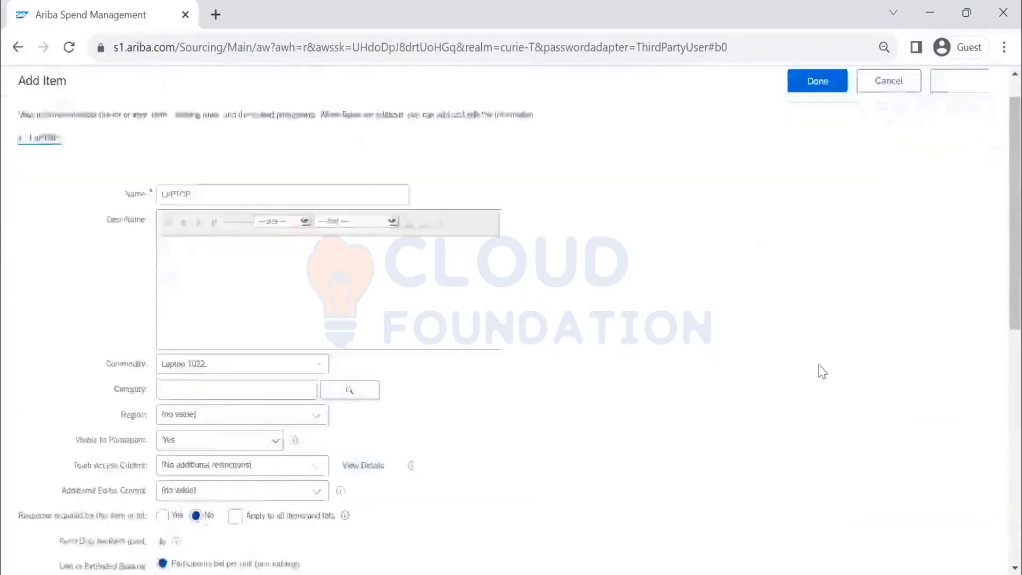
scroll(345, 476, down, 5)
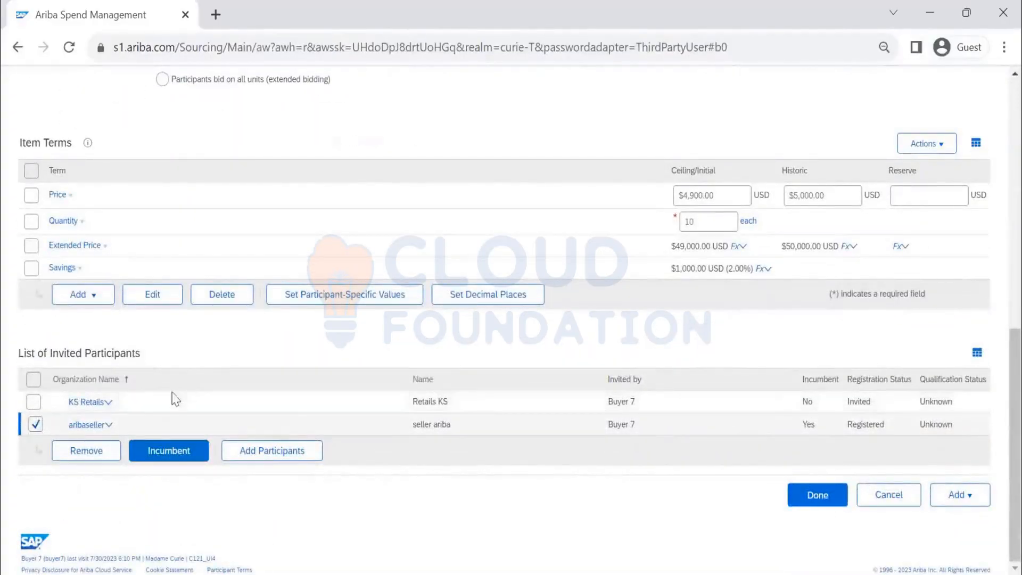
scroll(135, 388, up, 1)
scroll(136, 387, up, 10)
scroll(232, 353, down, 6)
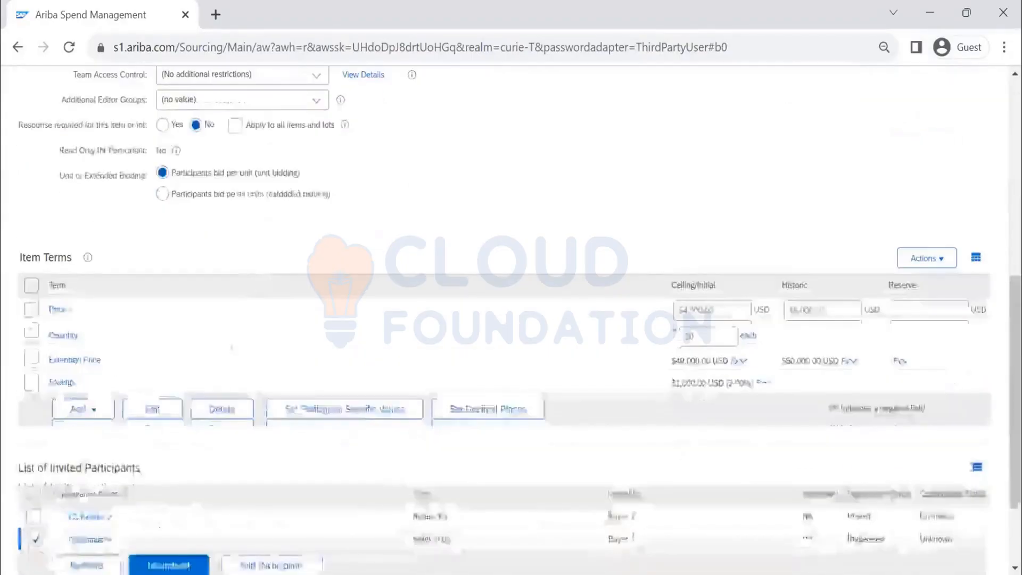
scroll(232, 353, down, 1)
scroll(231, 353, up, 6)
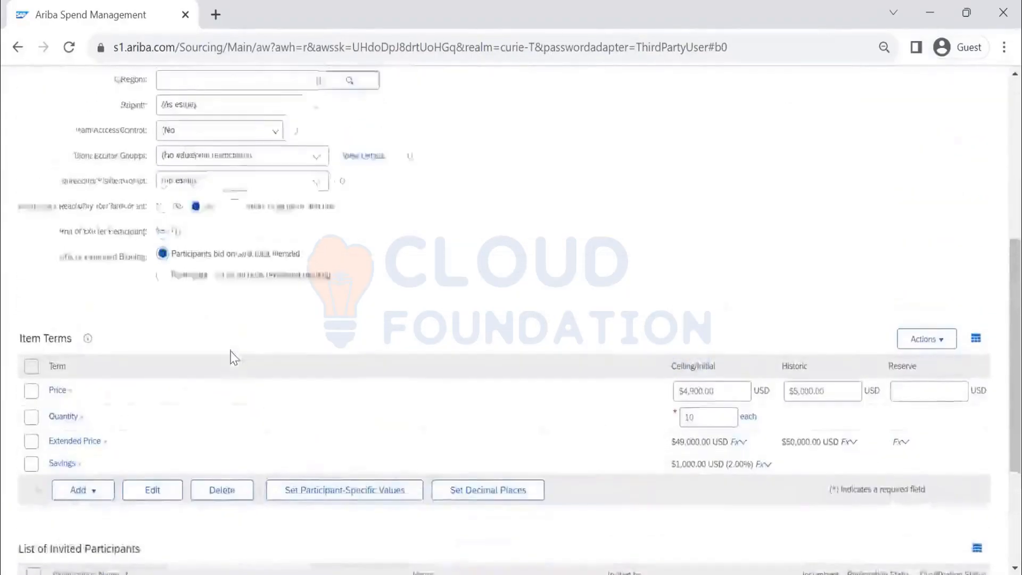
scroll(427, 320, down, 7)
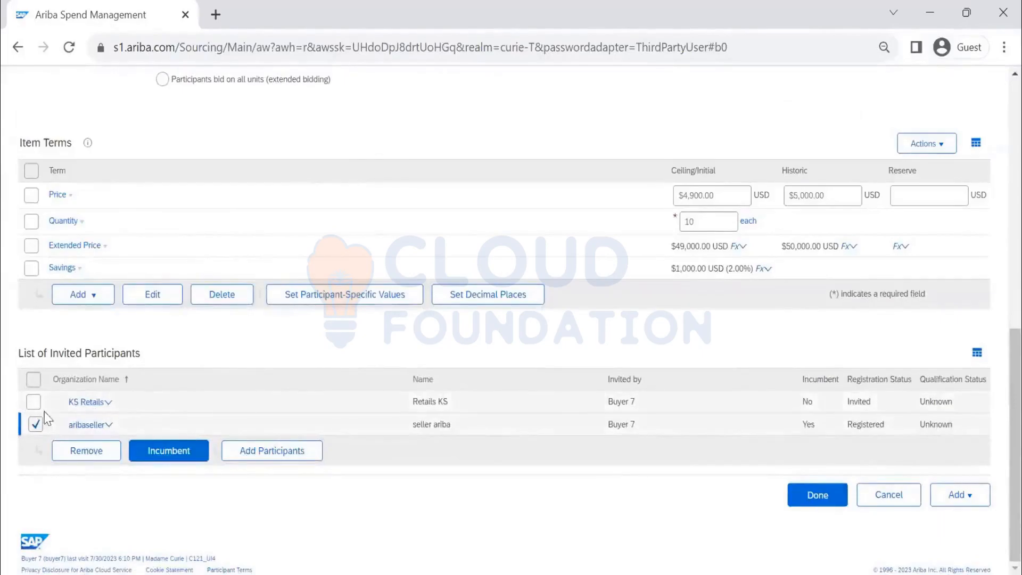
scroll(307, 324, up, 5)
scroll(298, 341, down, 5)
Step: Finish the LAPTOP item and publish the event, opening it for monitoring
click(805, 507)
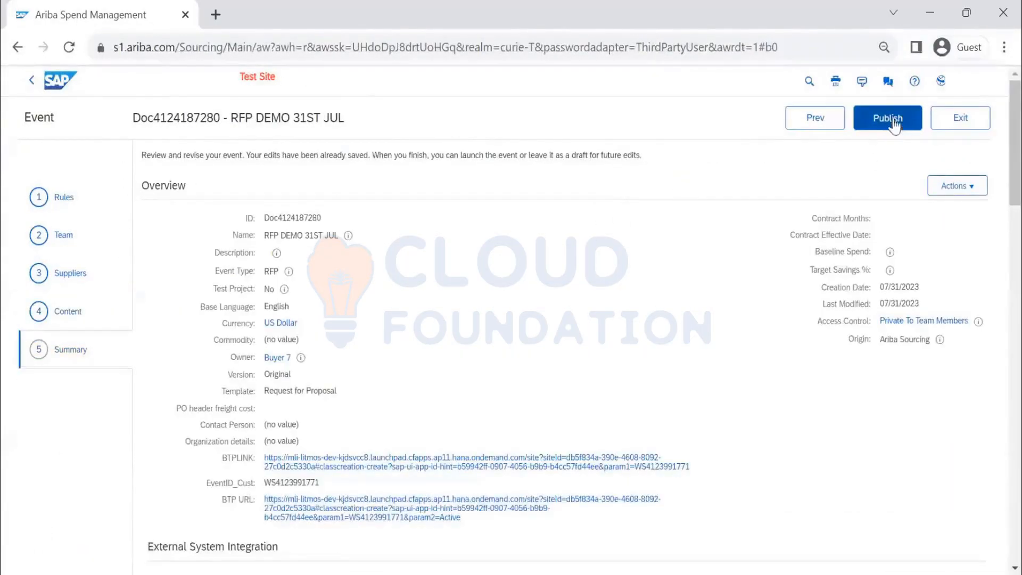
click(895, 120)
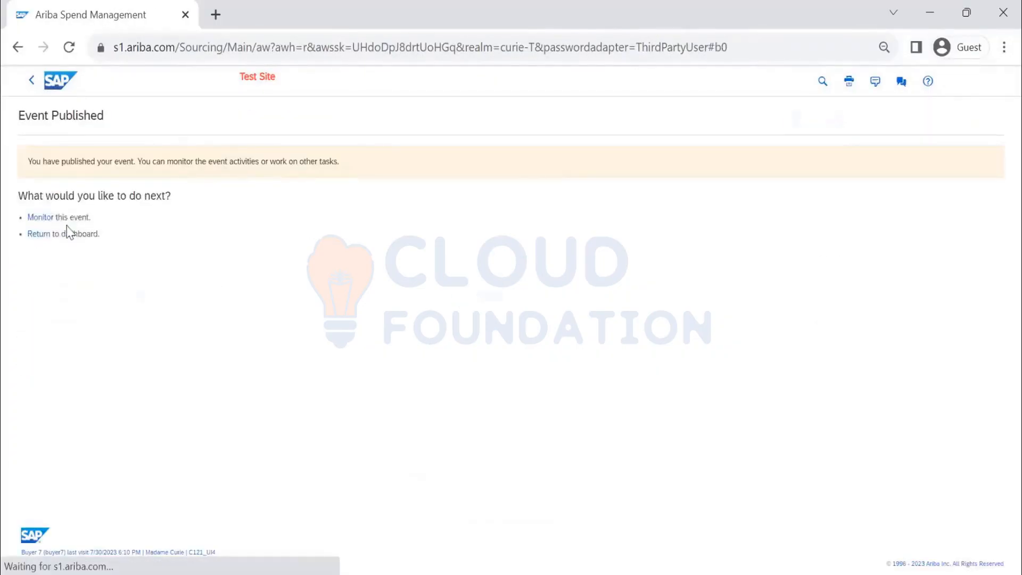
click(43, 218)
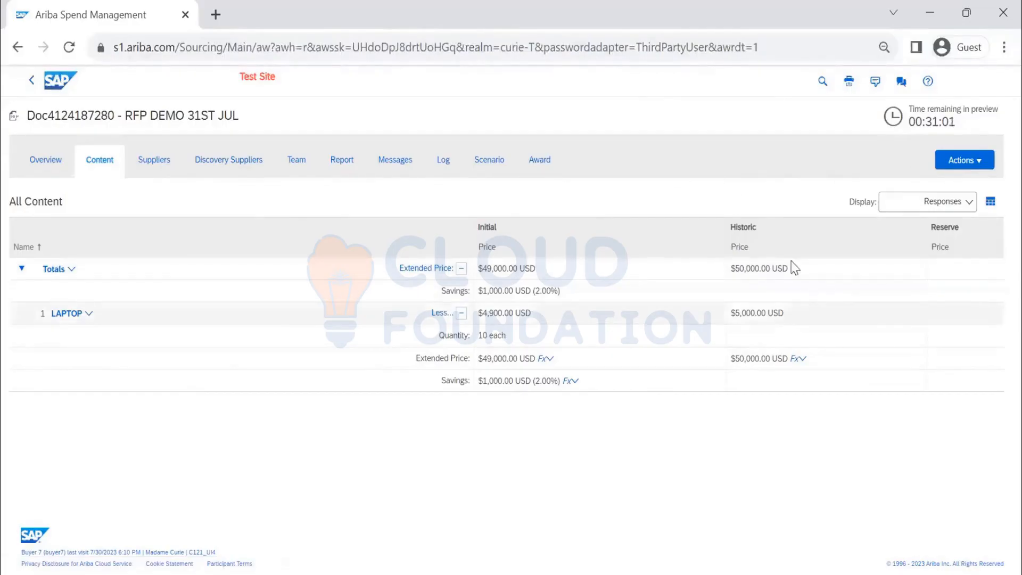
Step: Start a surrogate bid on behalf of KS Retails from the event's invited participants
click(164, 167)
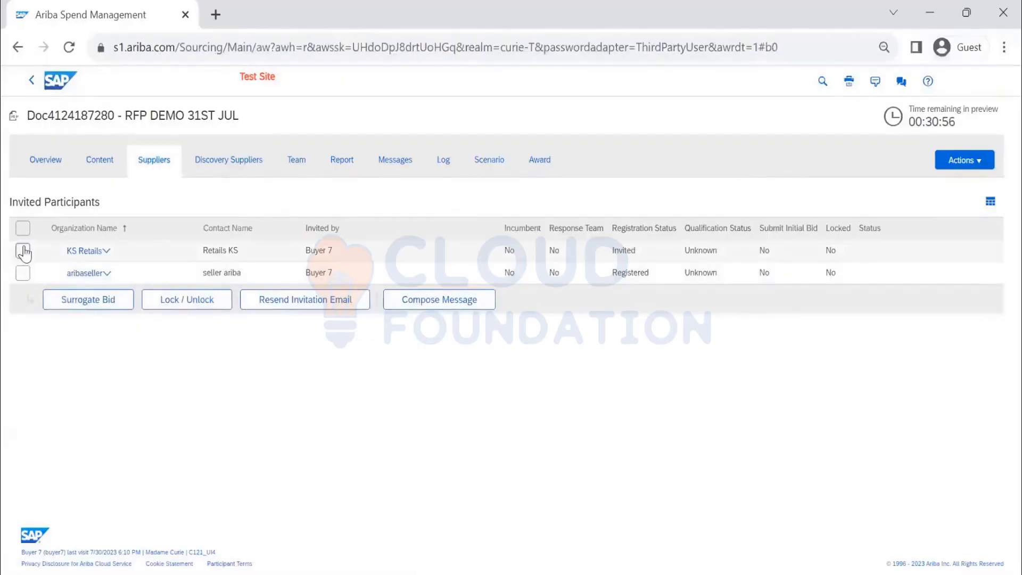
click(23, 250)
click(90, 305)
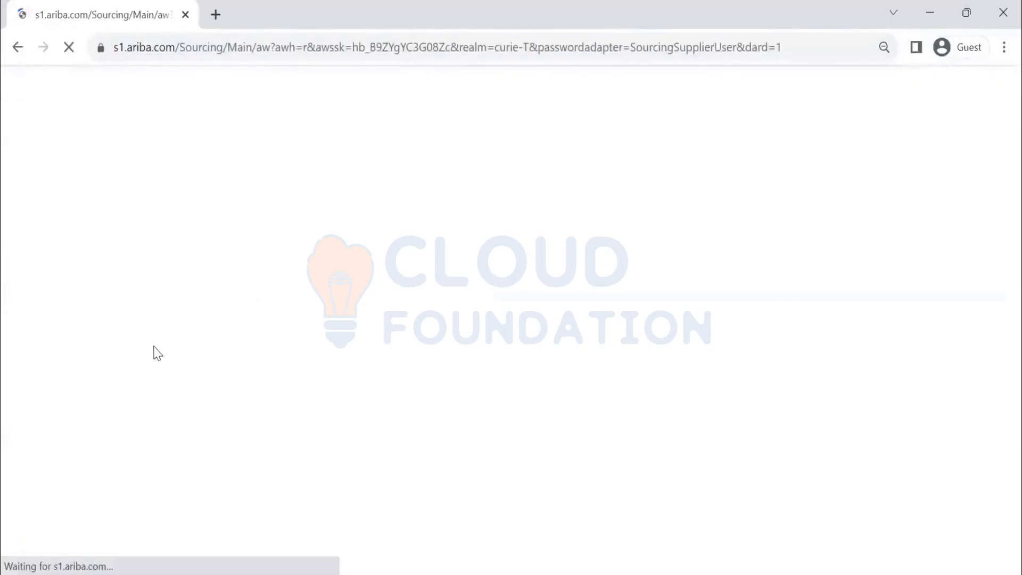
Step: Accept and submit the prerequisite bidder agreement, and confirm the LAPTOP line item for bidding
click(483, 238)
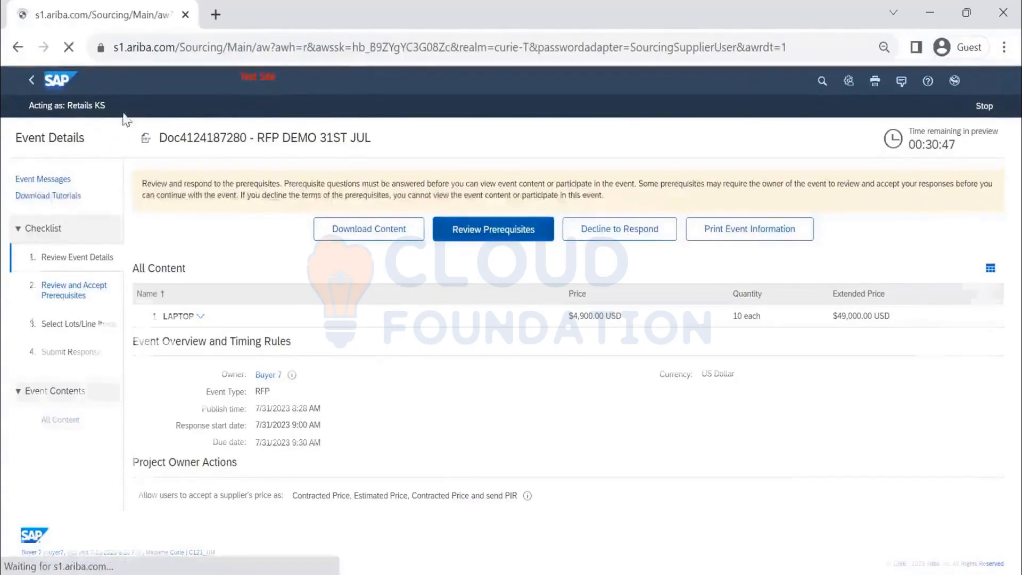
scroll(96, 342, down, 3)
click(142, 410)
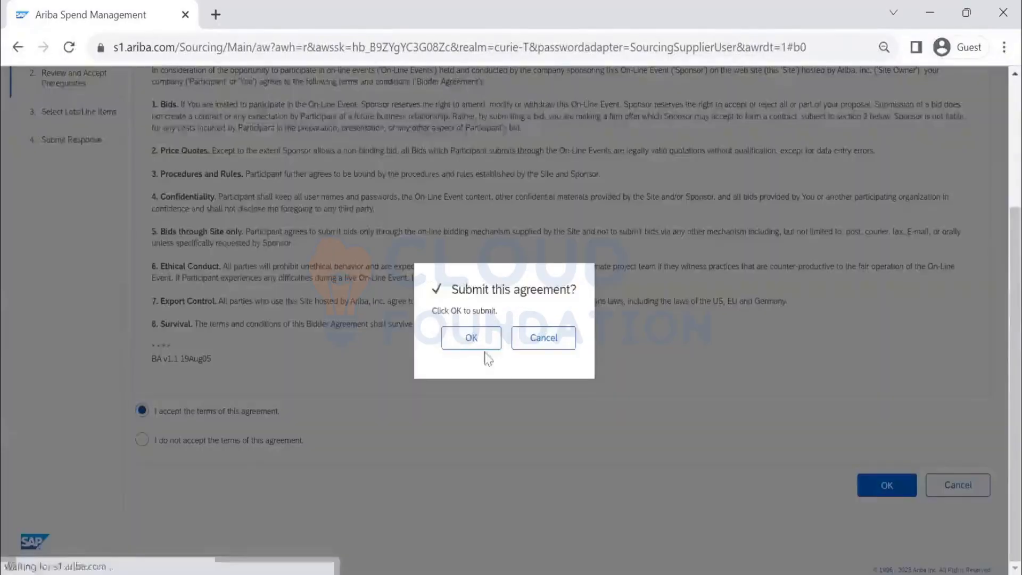
click(484, 348)
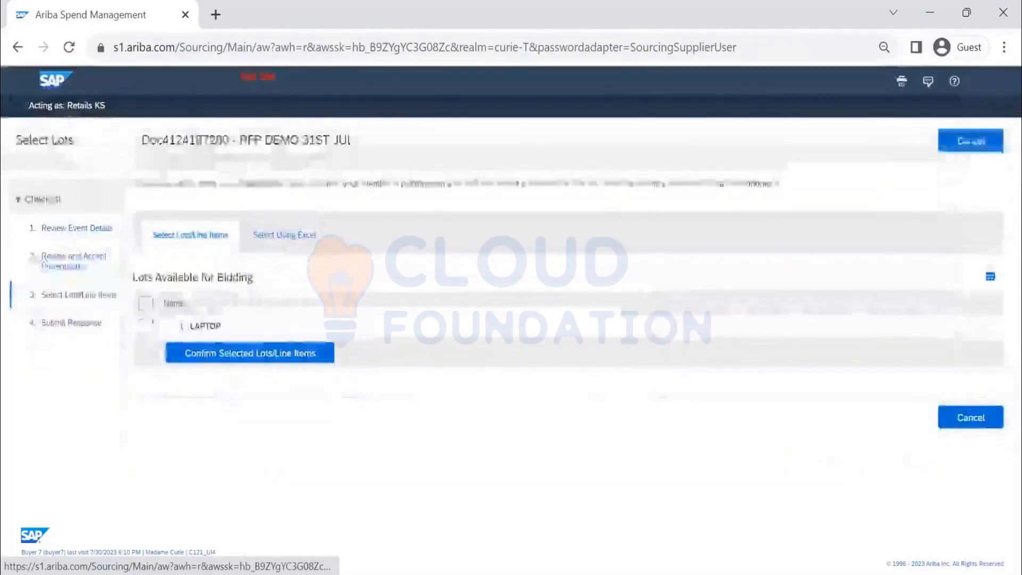
click(149, 327)
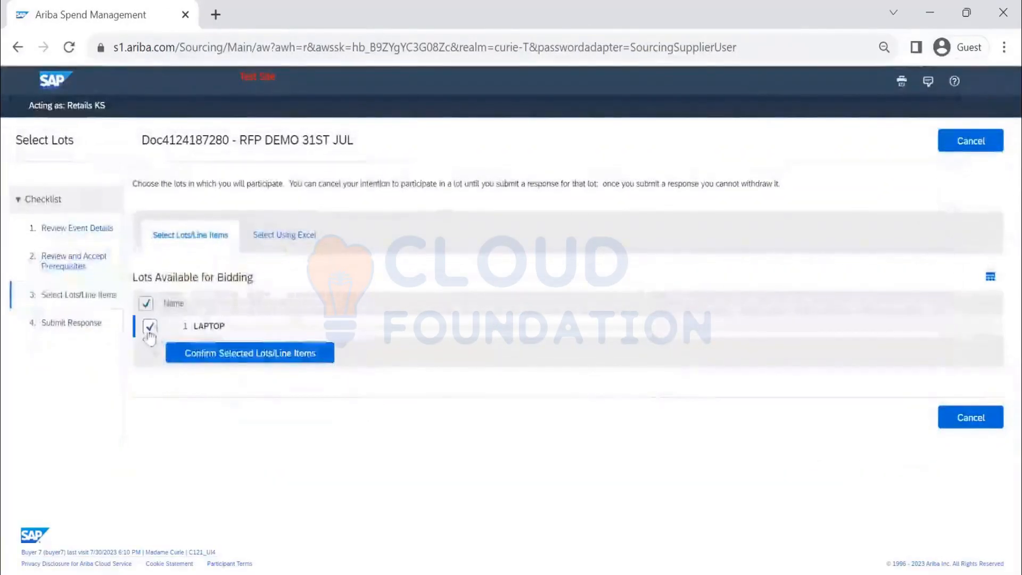
click(231, 355)
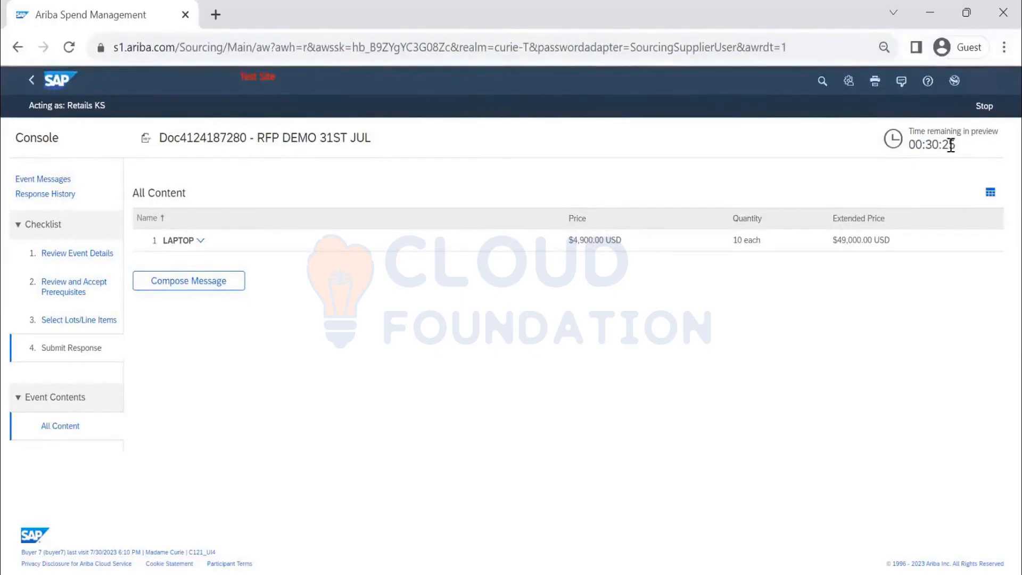
Step: Stop acting as the KS Retails participant and reopen the RFP DEMO 31ST JUL event as the buyer
mouse_move(953, 145)
mouse_down()
mouse_move(913, 145)
mouse_move(954, 145)
mouse_up()
click(995, 119)
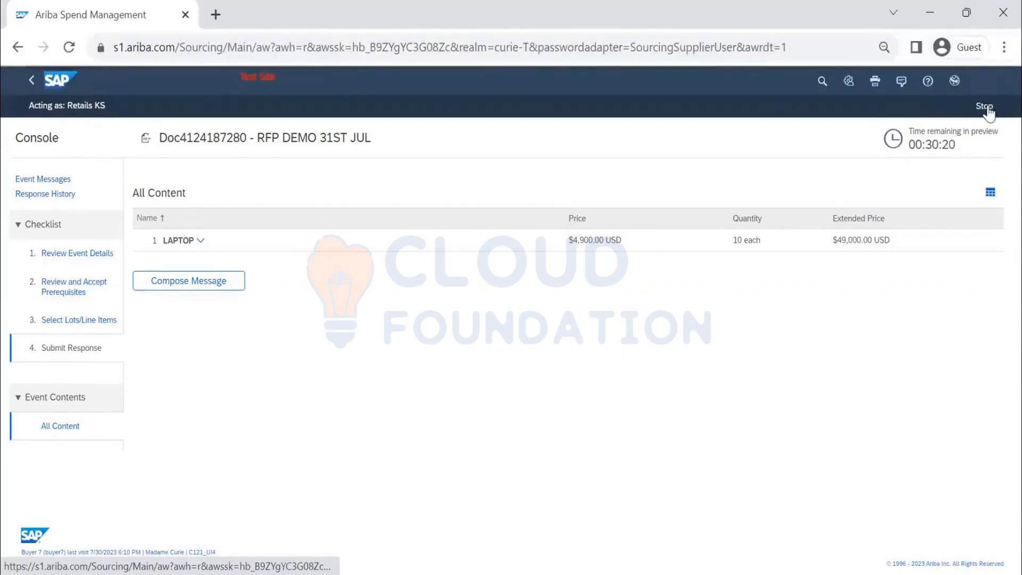
click(987, 109)
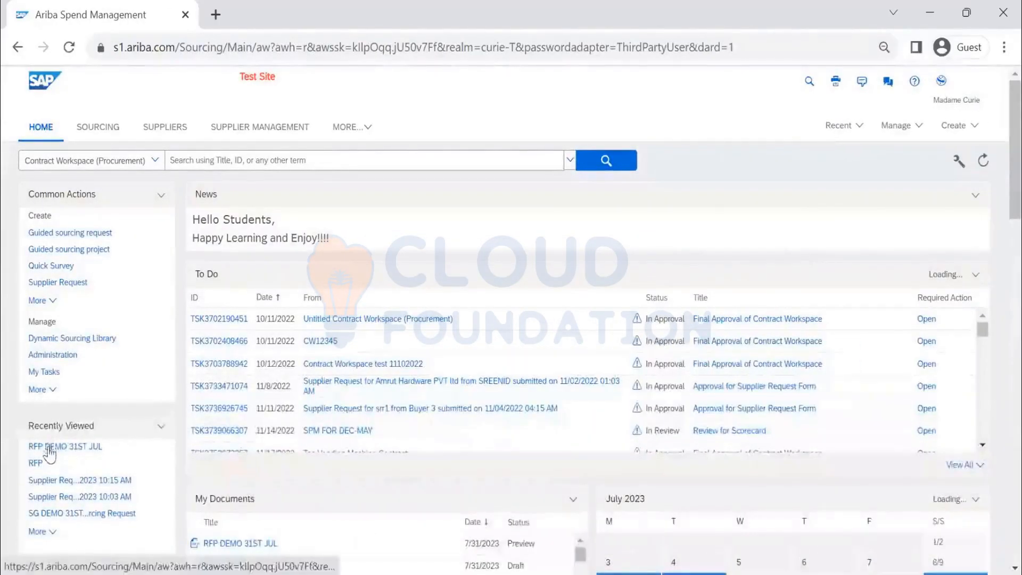
click(53, 447)
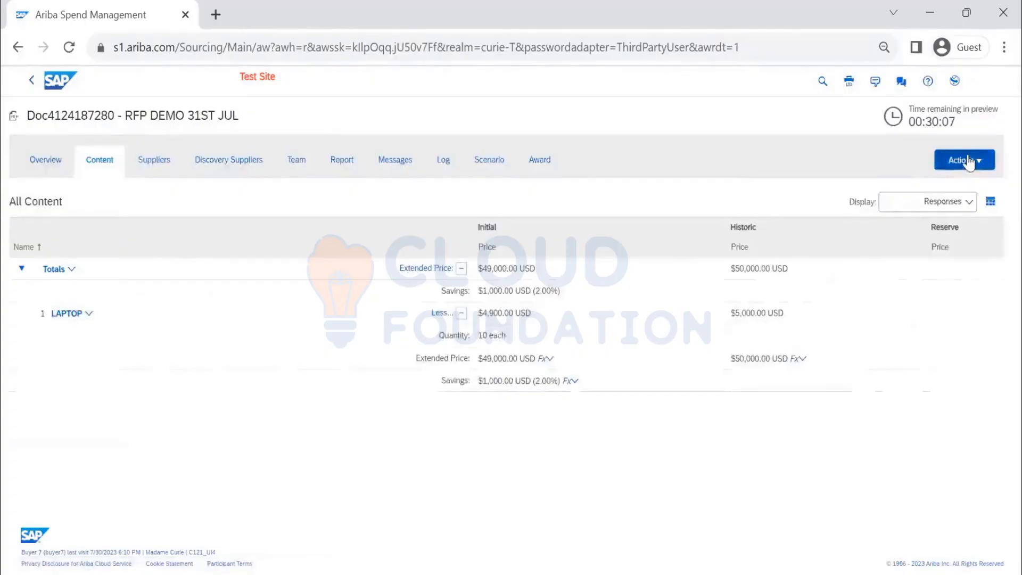
Step: Reduce the RFP DEMO 31ST JUL event's remaining preview time by a duration in minutes
click(969, 162)
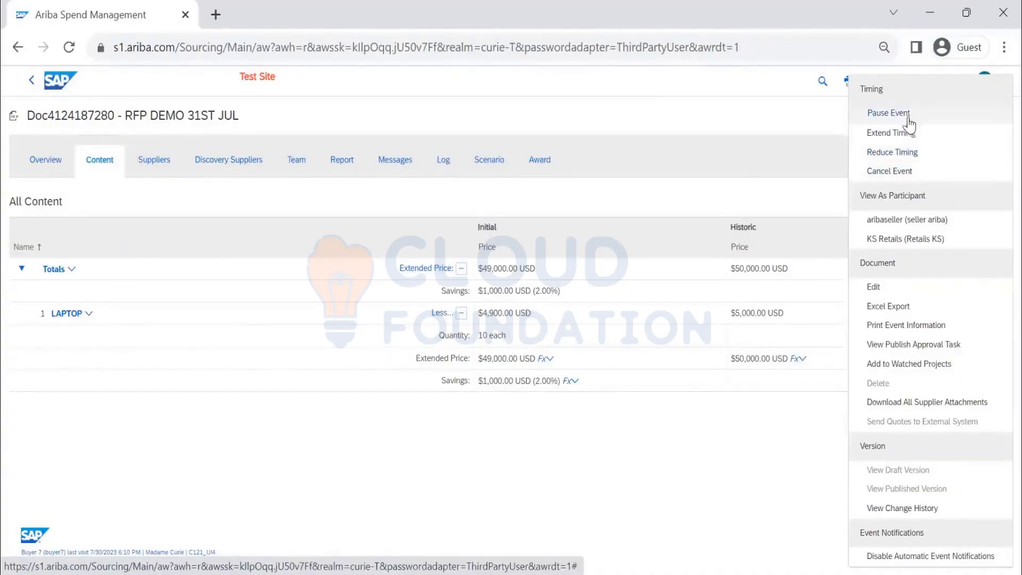
click(910, 155)
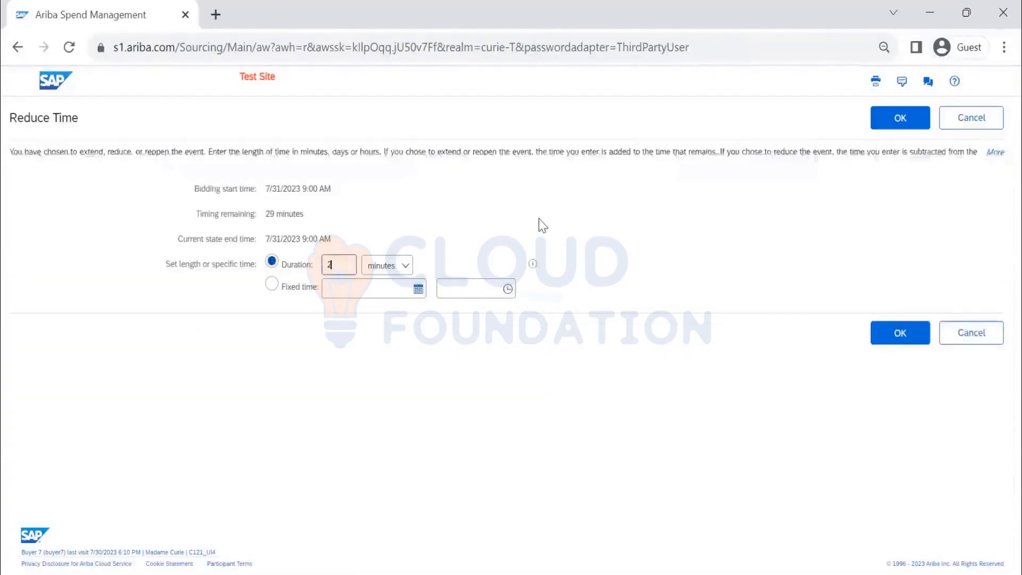
click(872, 127)
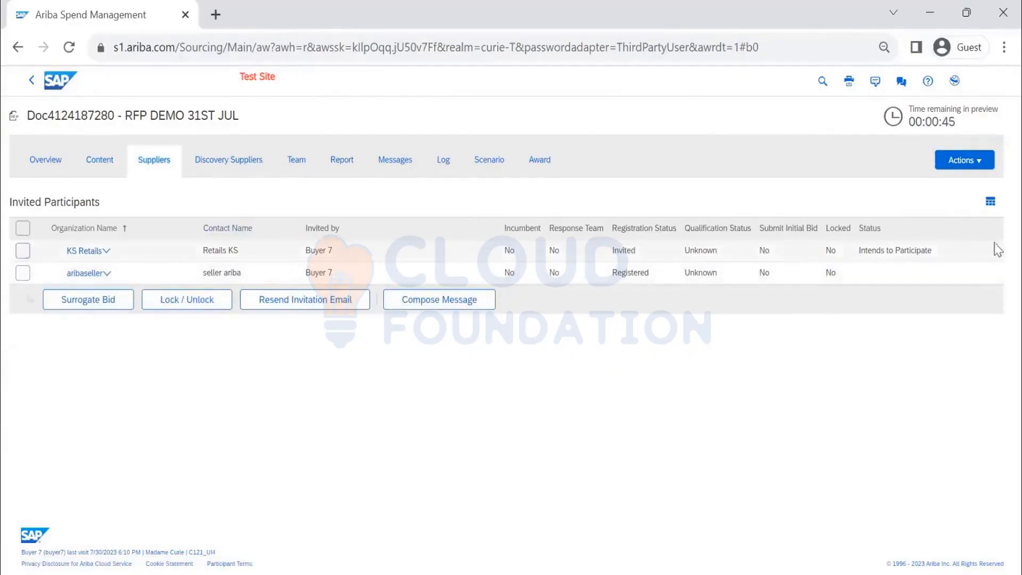
Step: Start a surrogate bid on behalf of aribaseller only, leaving KS Retails unselected among the invited participants
drag(997, 252, 861, 260)
click(24, 250)
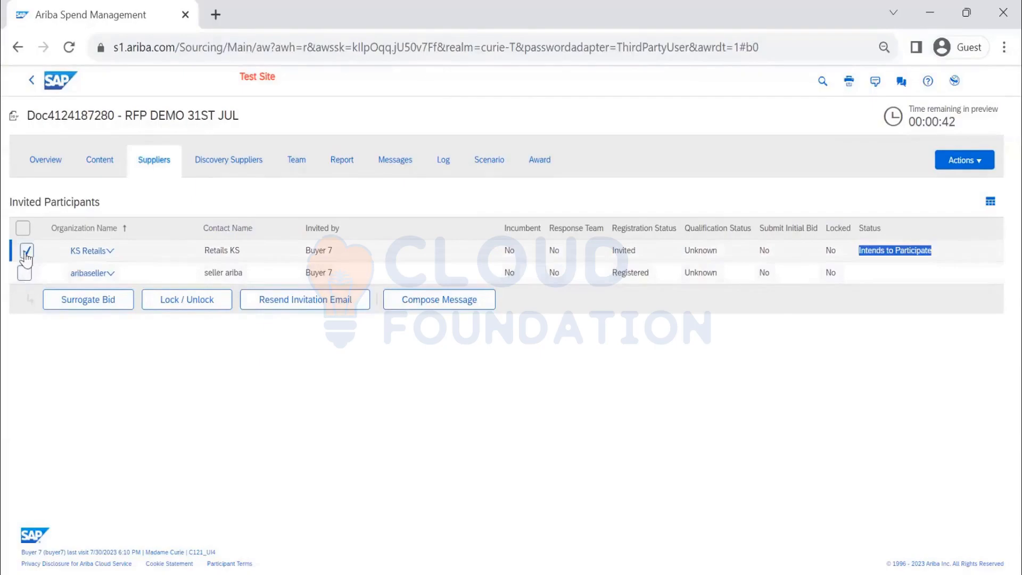
click(24, 273)
click(85, 299)
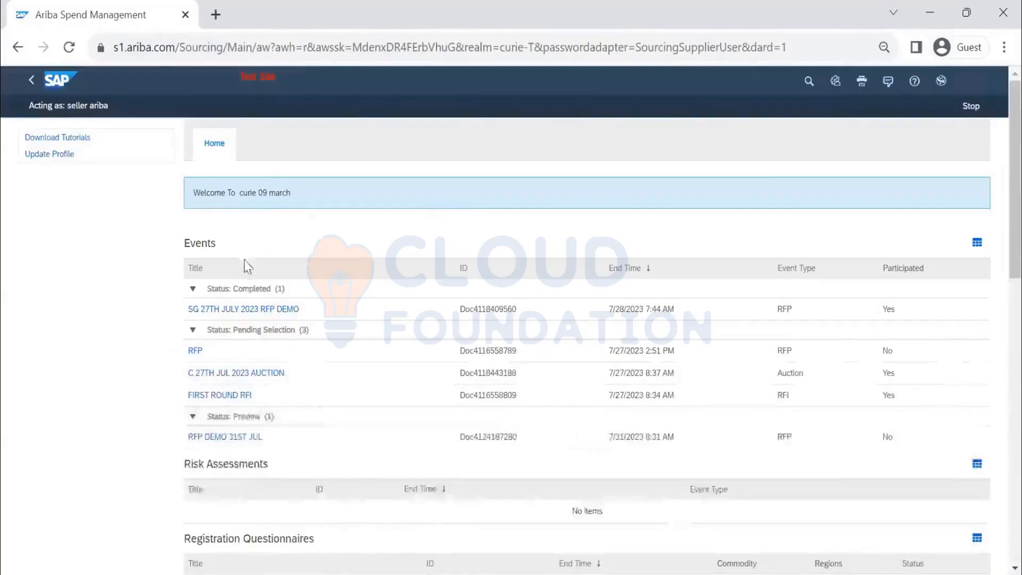
Step: View the completed SG 27TH JULY 2023 RFP DEMO event, and return to the event list to open RFP DEMO 31ST JUL
click(244, 310)
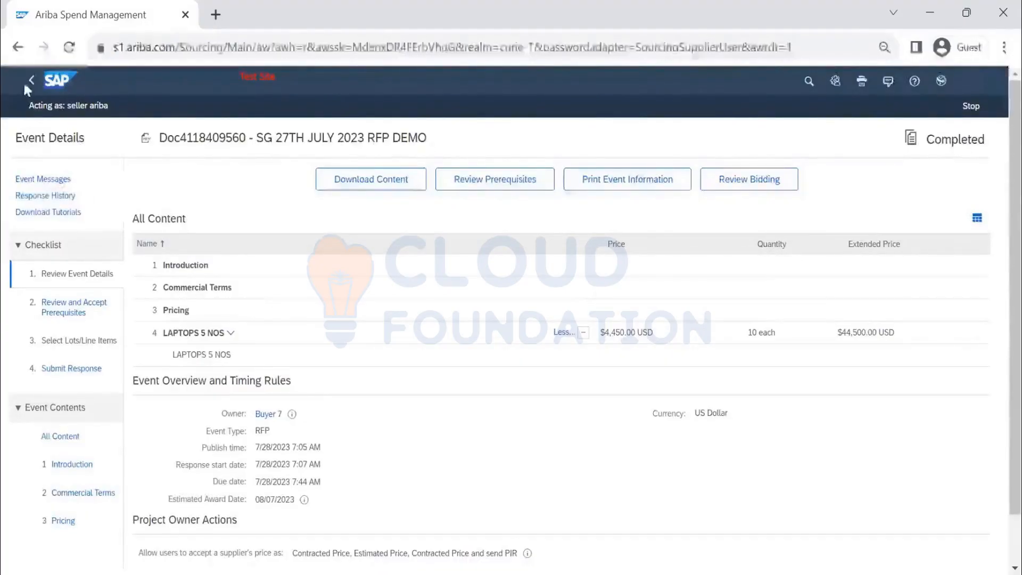
click(32, 84)
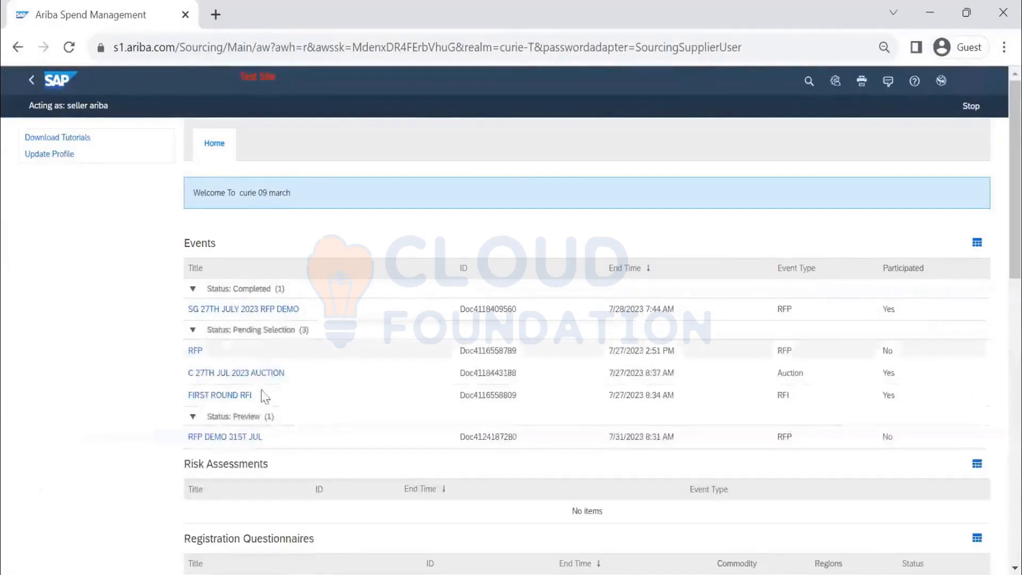
click(250, 438)
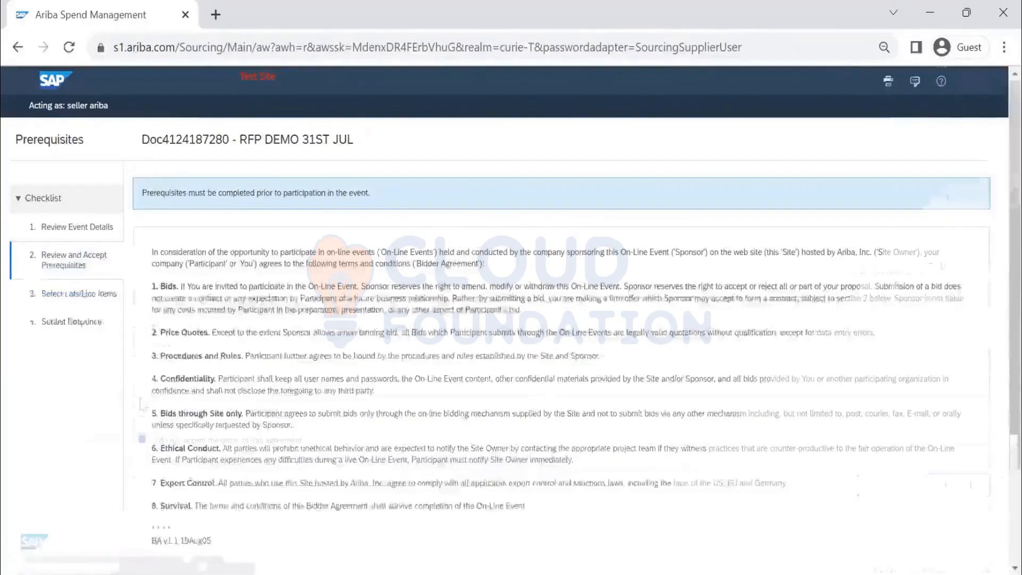
Step: Accept the bidder agreement for aribaseller and confirm the LAPTOP line item for bidding
scroll(142, 413, down, 3)
click(142, 410)
click(884, 485)
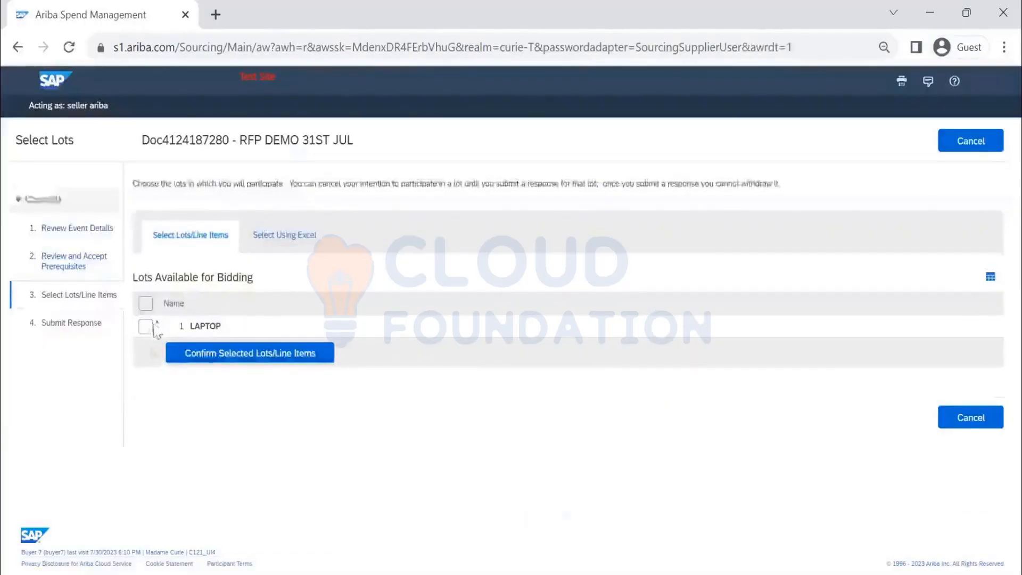
click(147, 327)
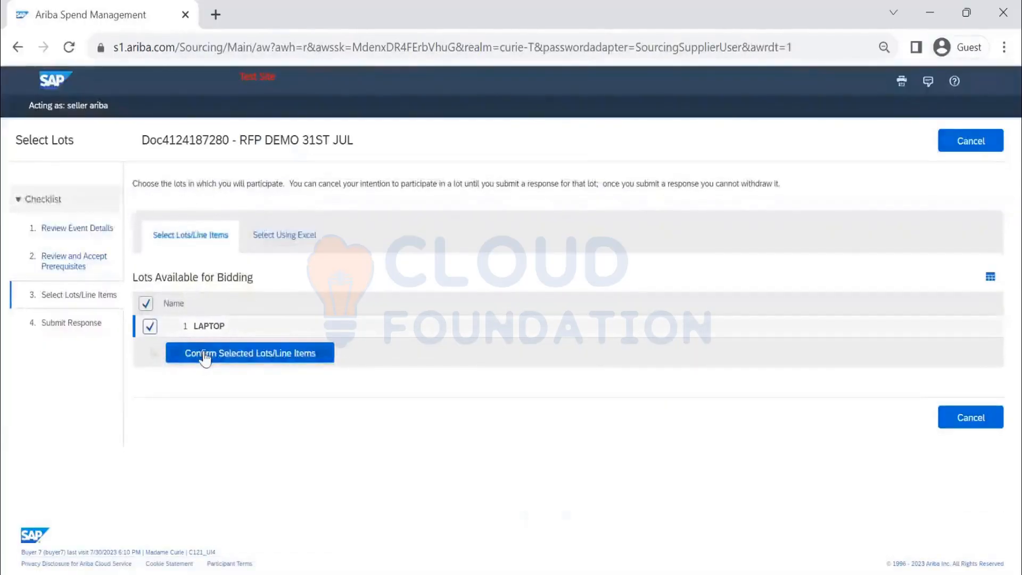
click(206, 355)
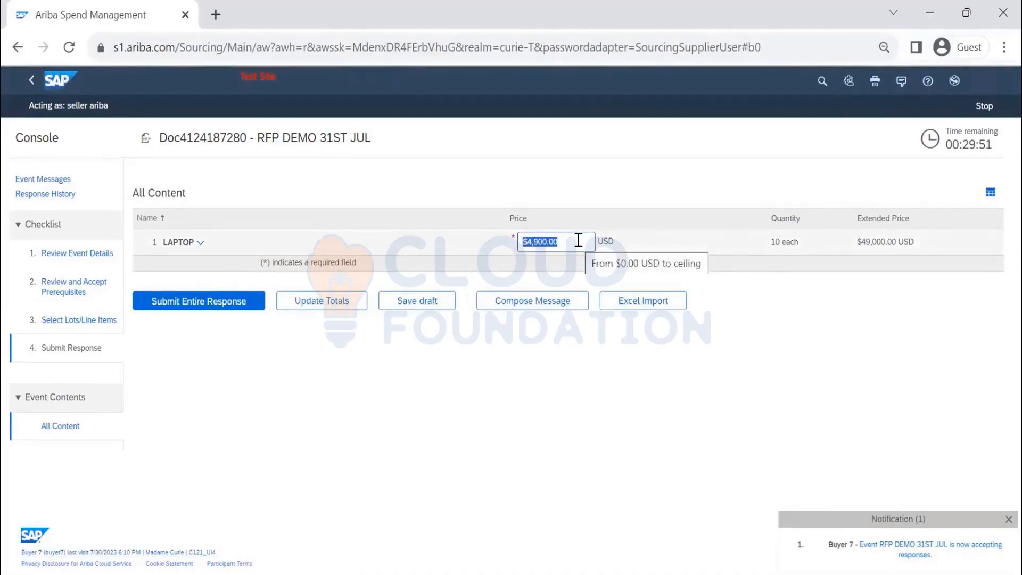
Step: Set aribaseller's LAPTOP price to 4600 USD, check the extended price, and submit the entire response
text(4600)
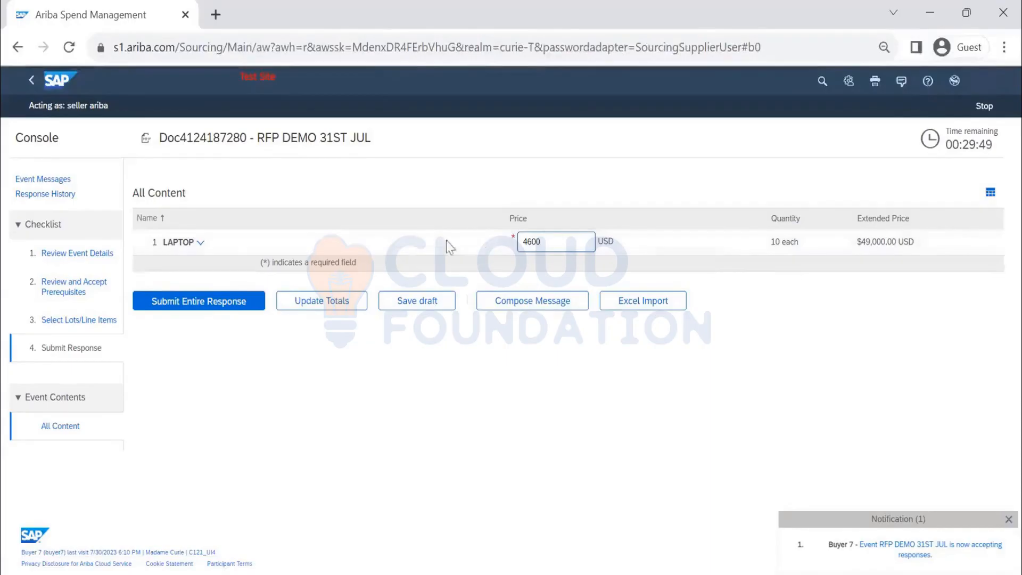
click(235, 301)
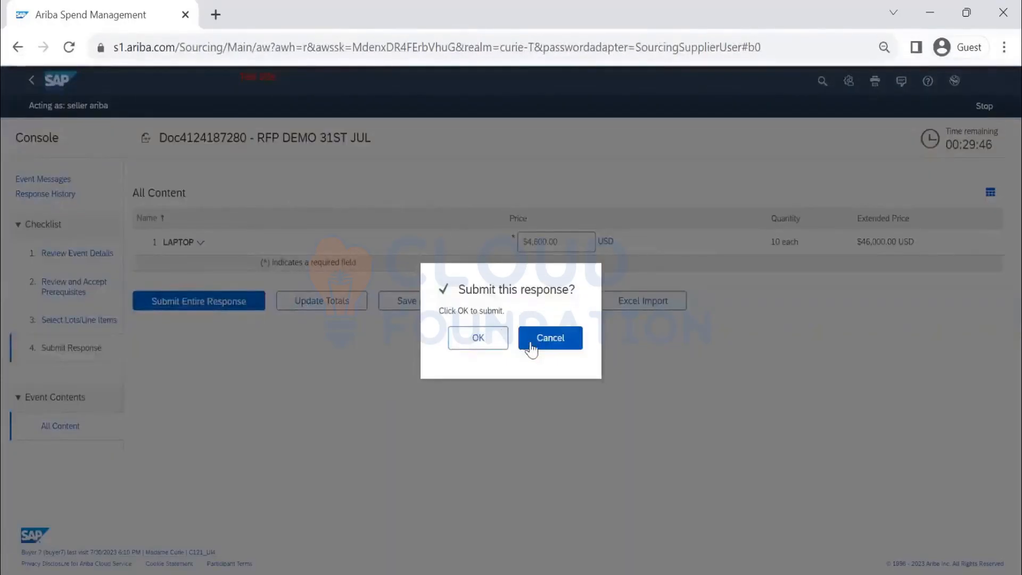
click(548, 344)
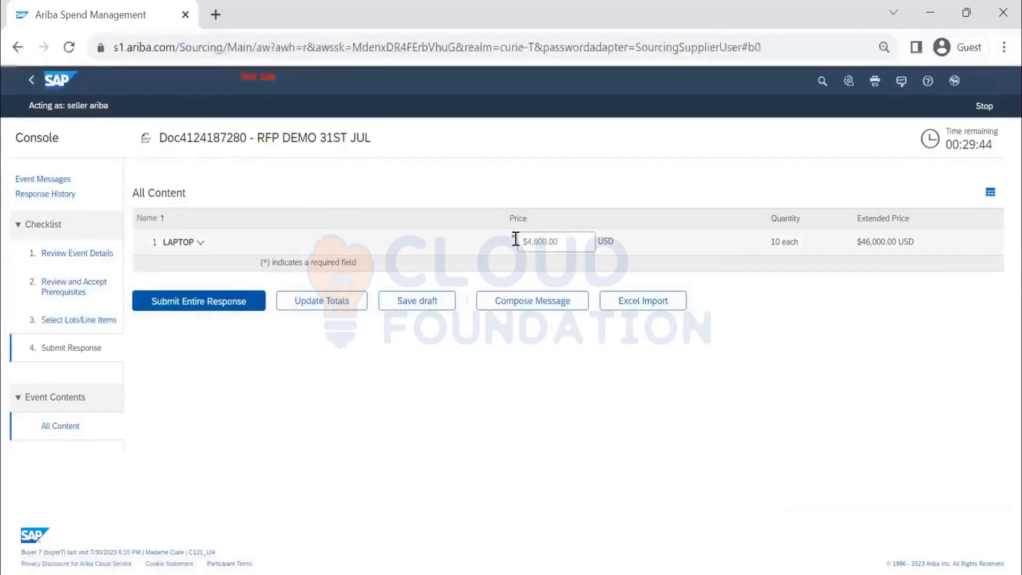
drag(557, 243, 523, 243)
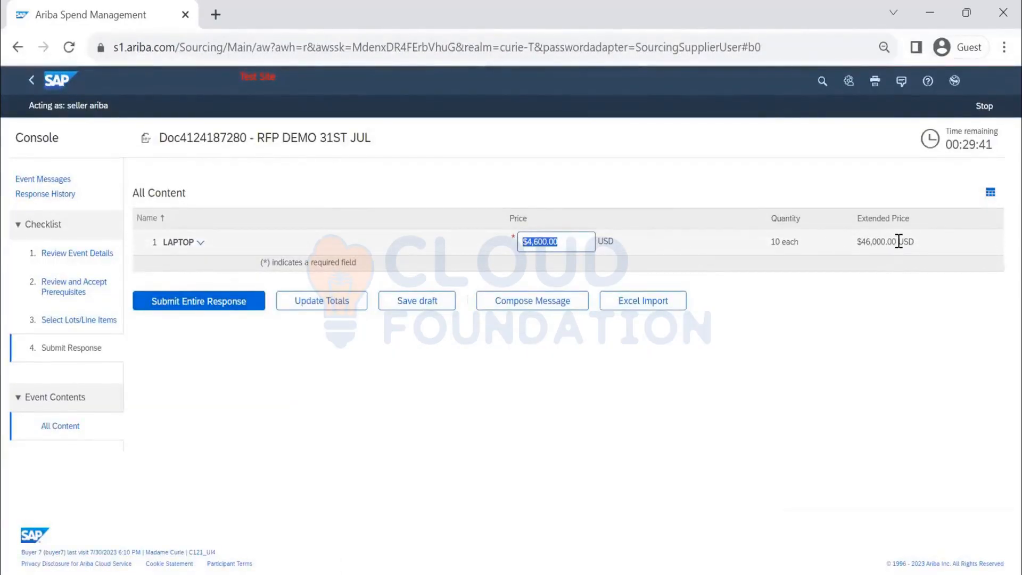
drag(899, 241, 861, 241)
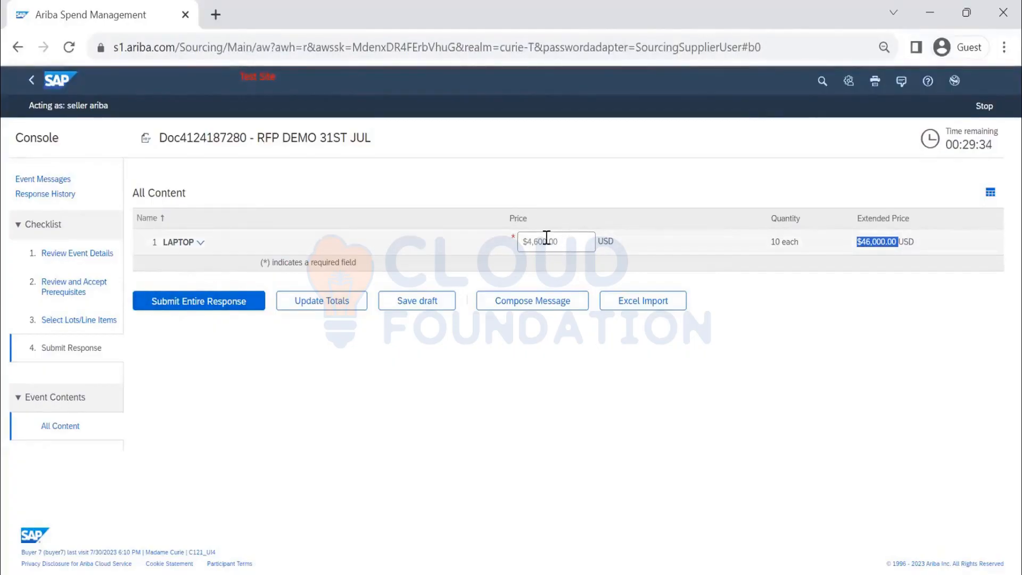
click(210, 302)
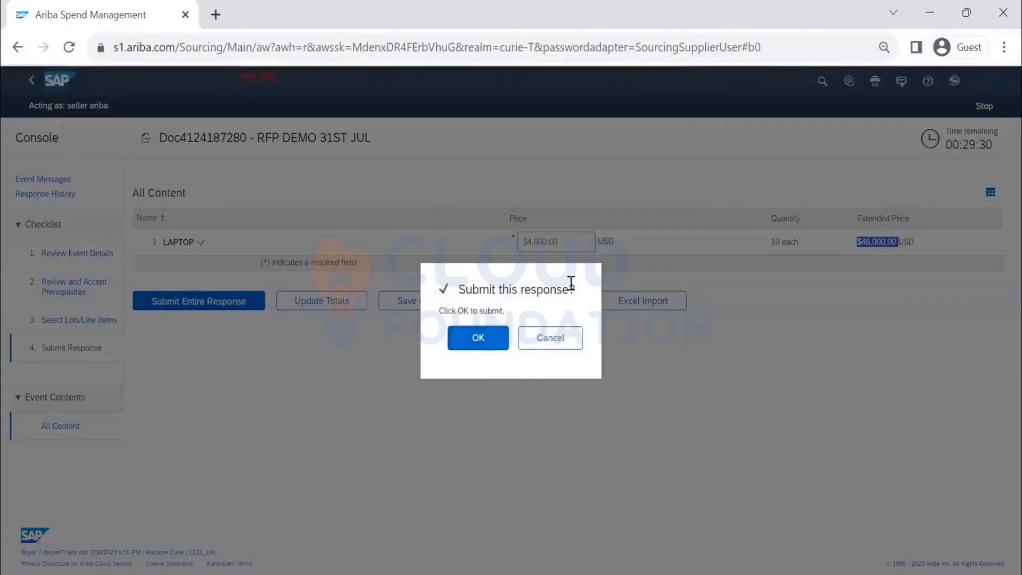
click(475, 338)
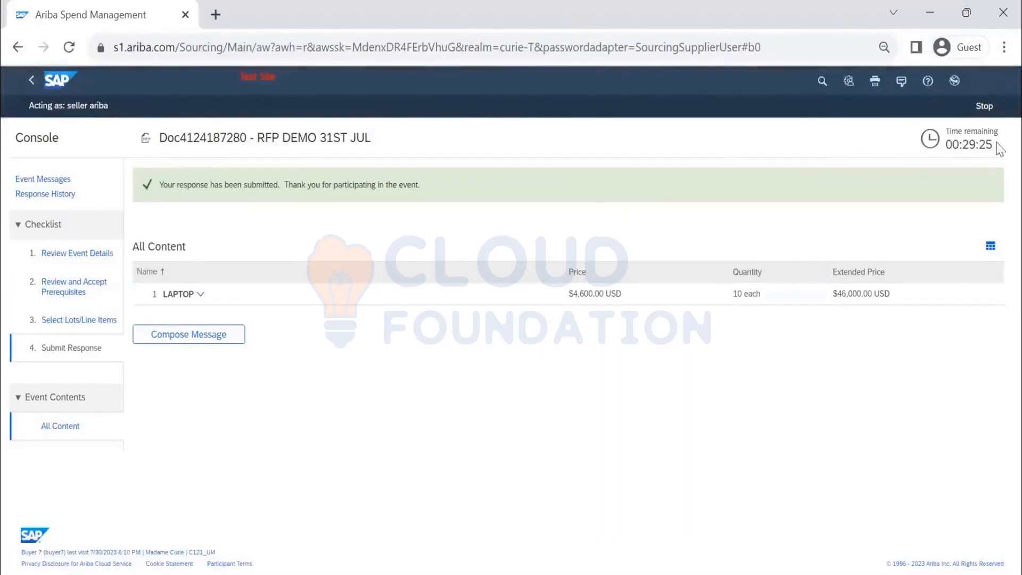
Step: Stop acting as aribaseller and reopen the RFP DEMO 31ST JUL event as the buyer to check the submitted bid
click(985, 106)
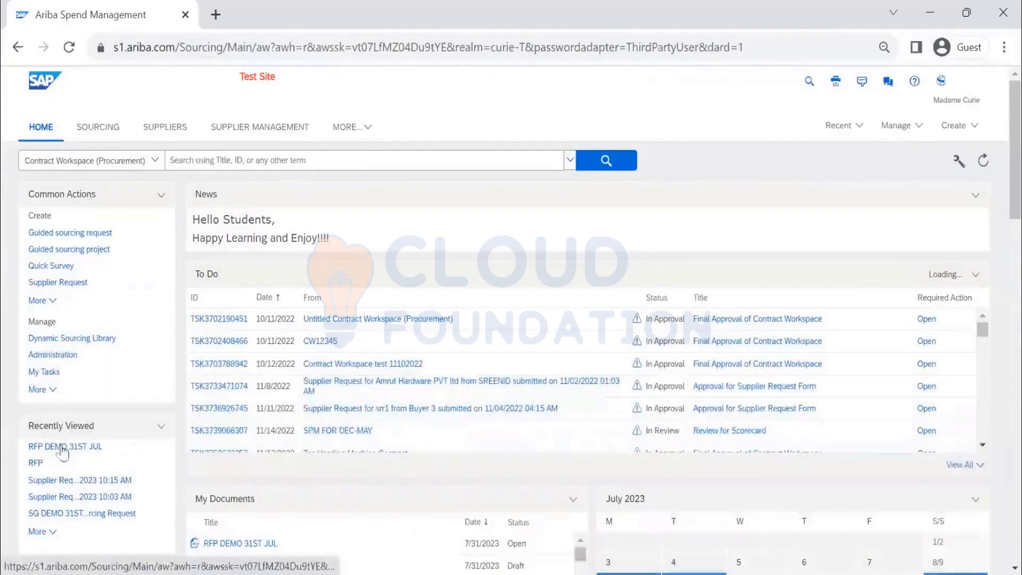
click(62, 447)
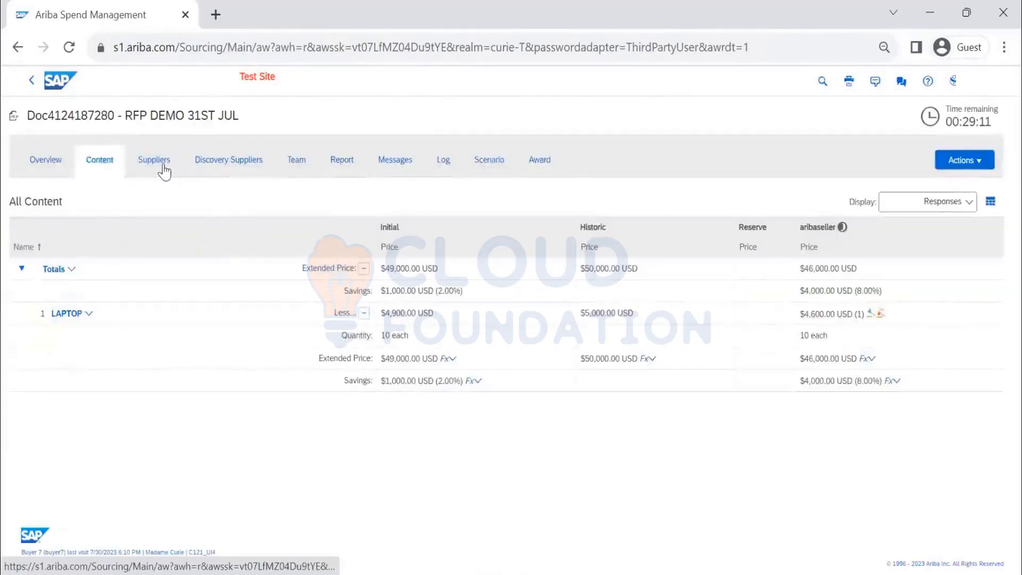
click(162, 166)
click(111, 165)
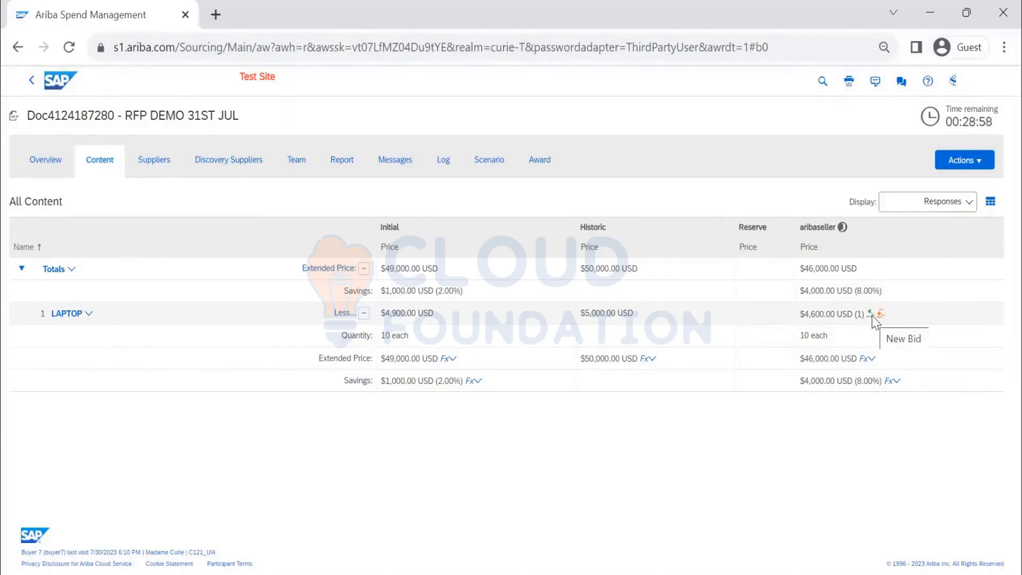
Step: Check aribaseller's participation status and start a surrogate bid on behalf of KS Retails only
click(155, 161)
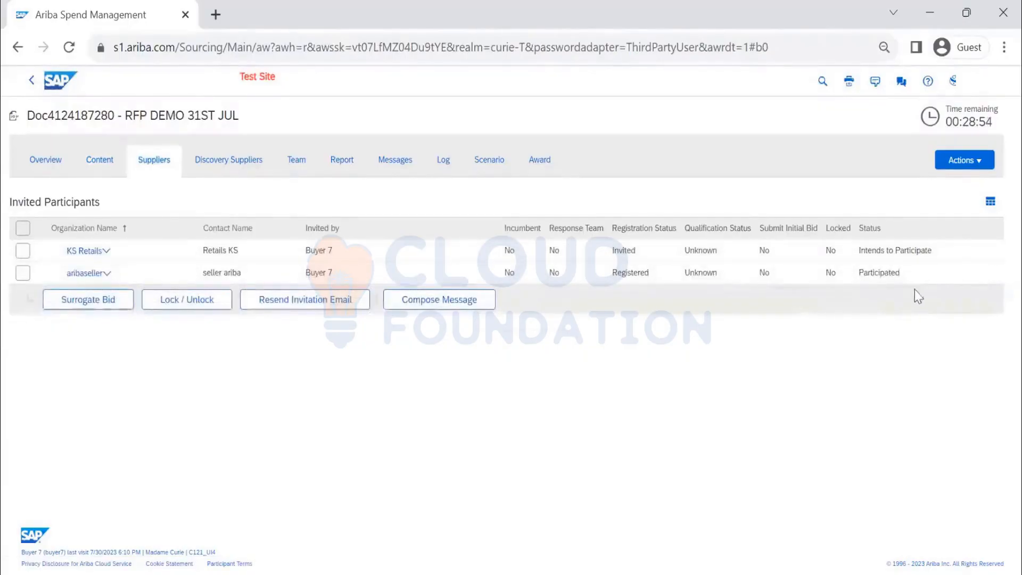
double_click(879, 272)
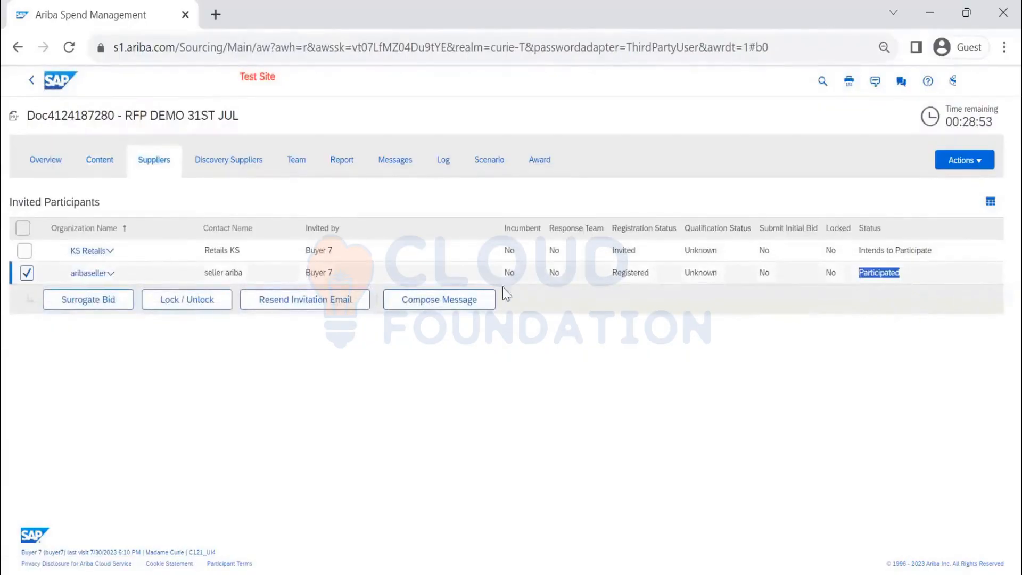
click(25, 250)
click(25, 272)
click(85, 300)
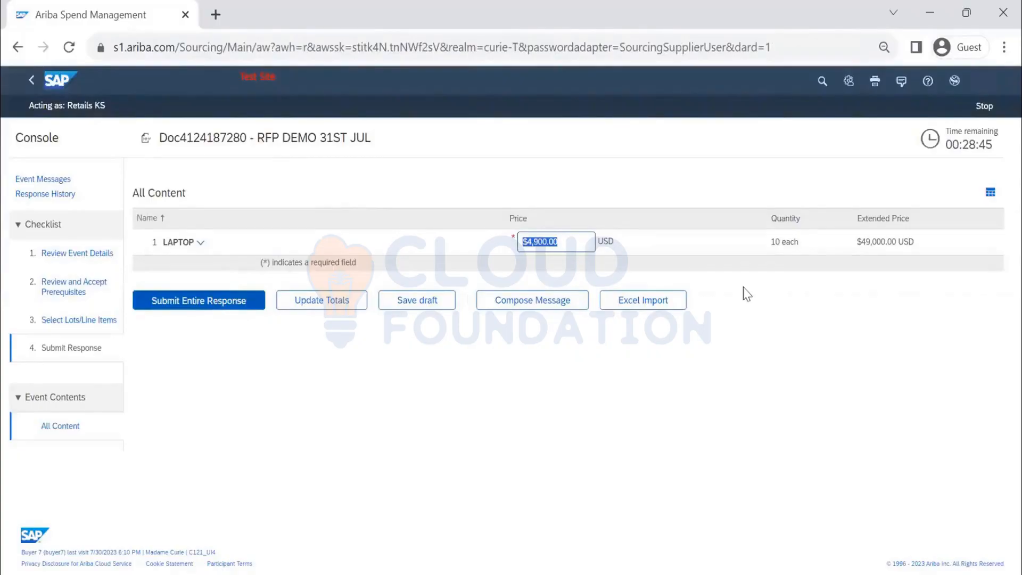
Step: Set KS Retails' LAPTOP price to 4800 USD and submit the entire response
text(4800)
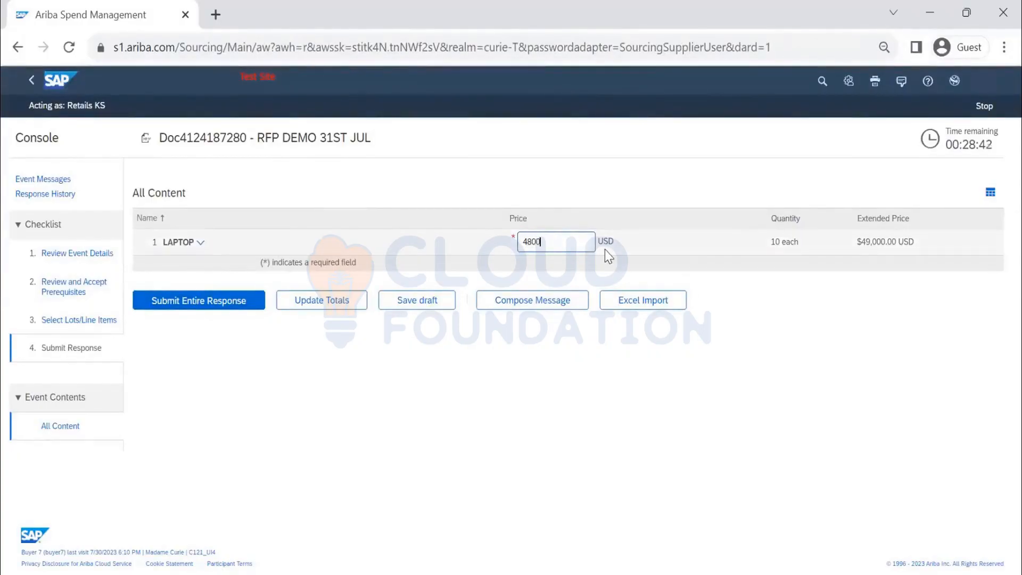
click(217, 301)
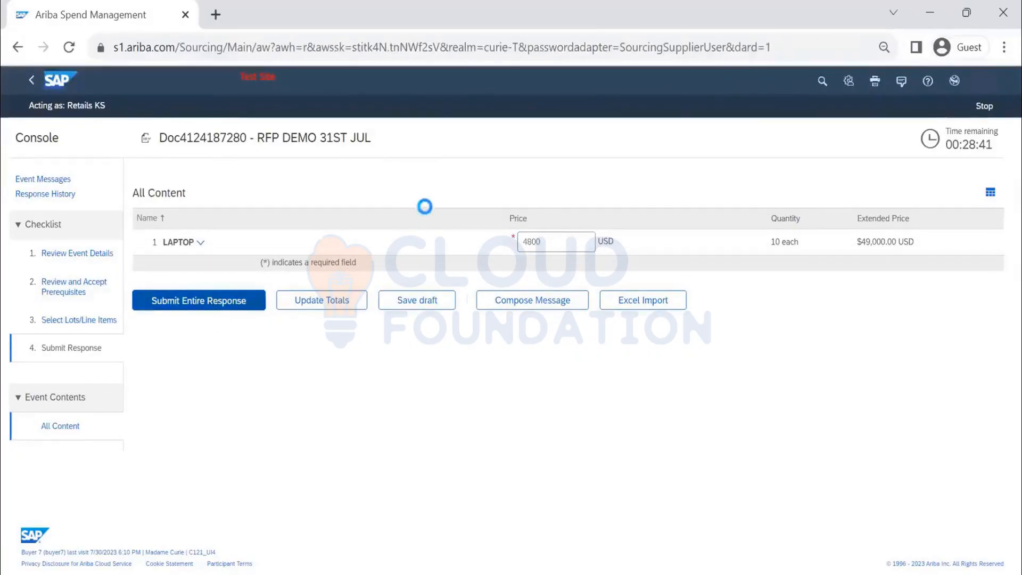
click(468, 343)
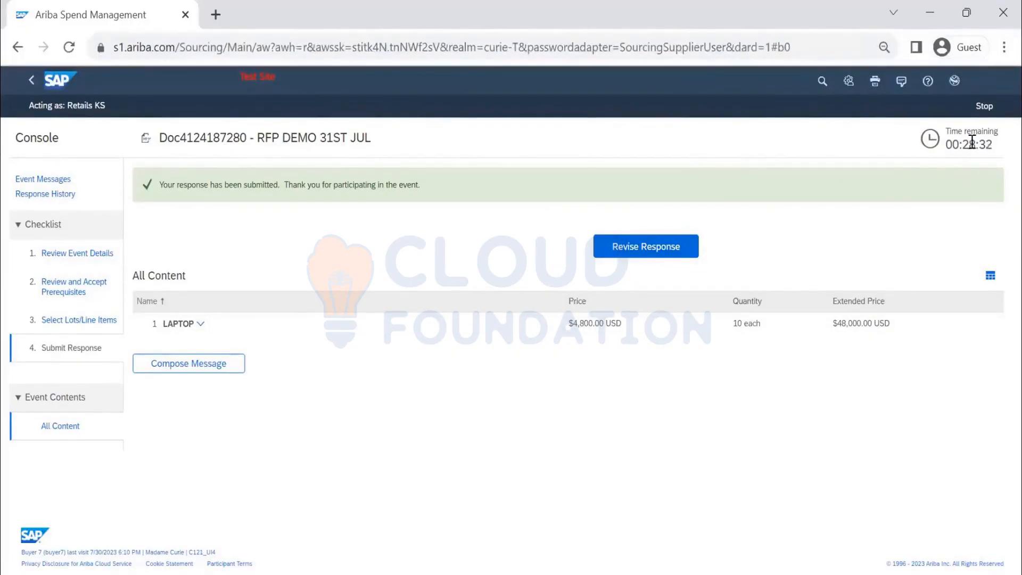
Step: Revise KS Retails' response with a LAPTOP price of 4750 USD and submit it
click(648, 260)
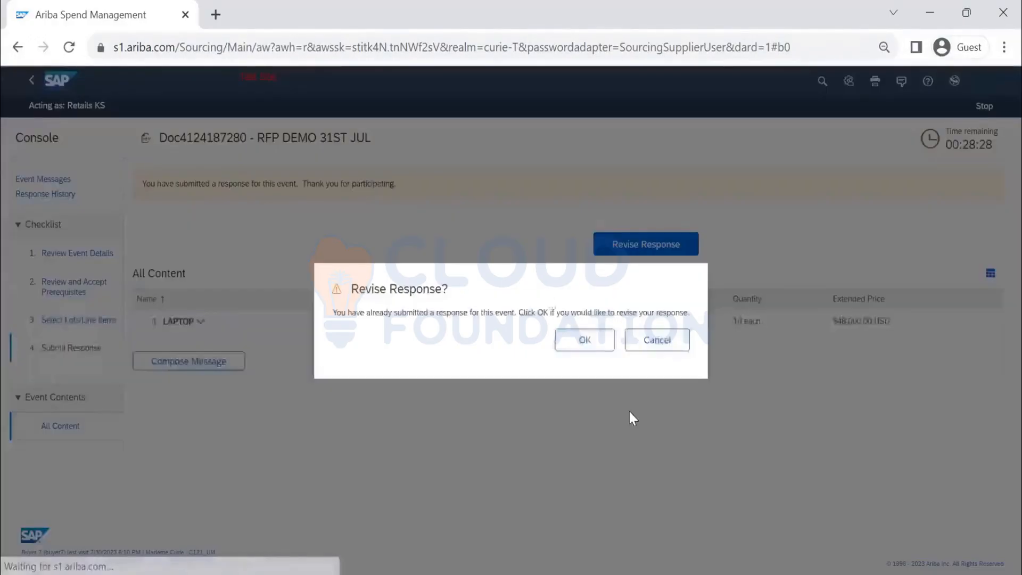
click(586, 343)
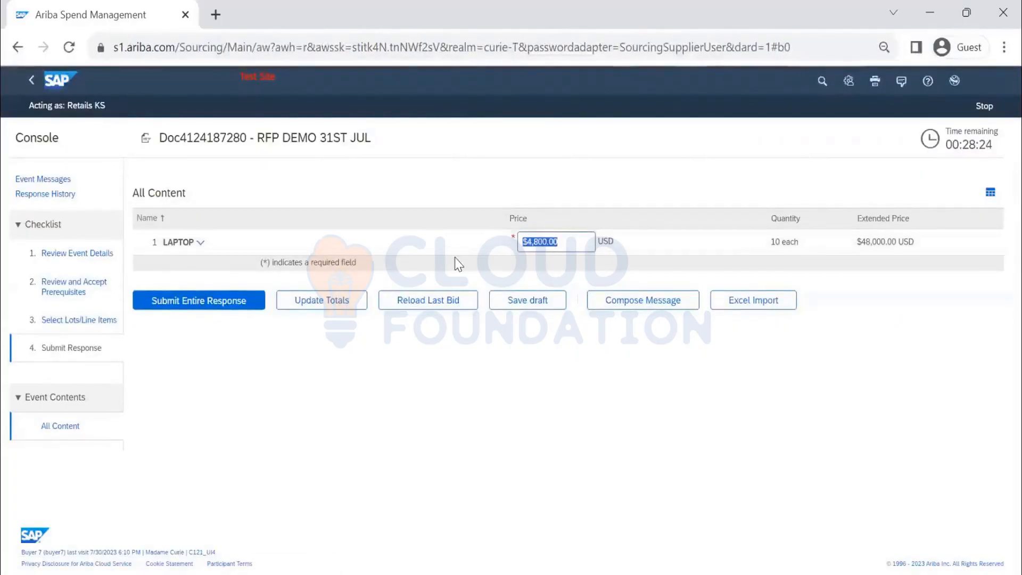
text(4750)
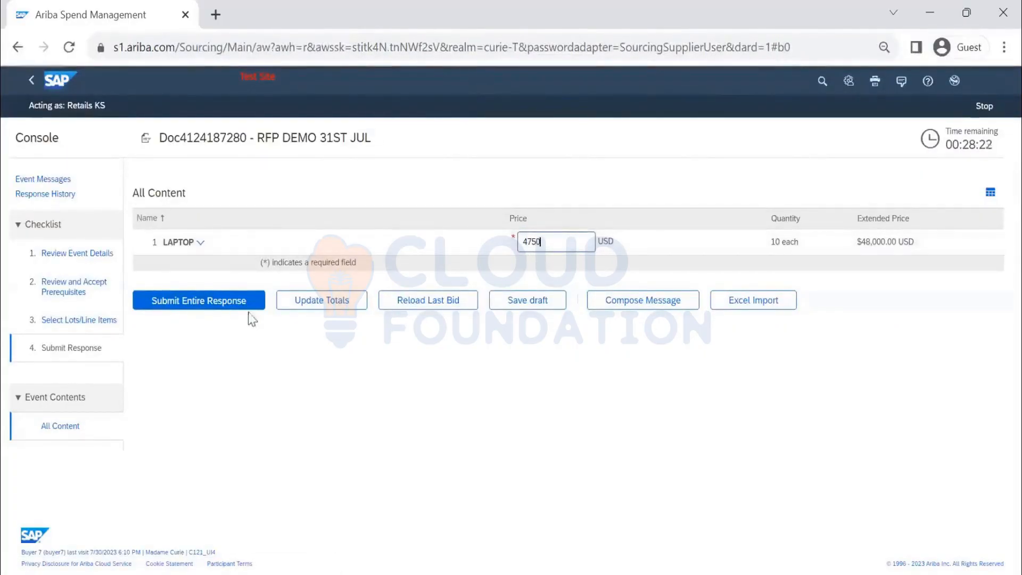
click(233, 307)
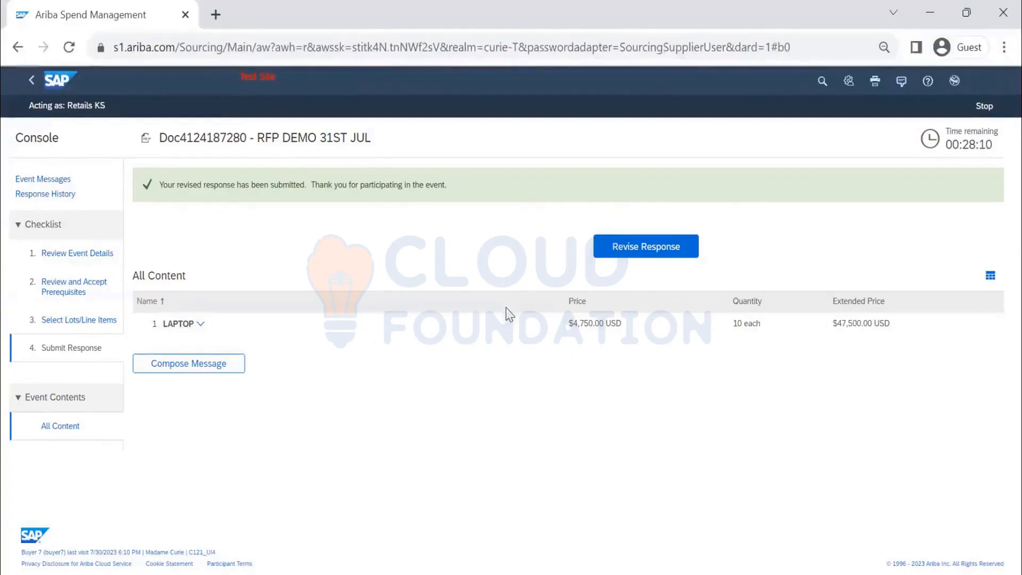
click(649, 247)
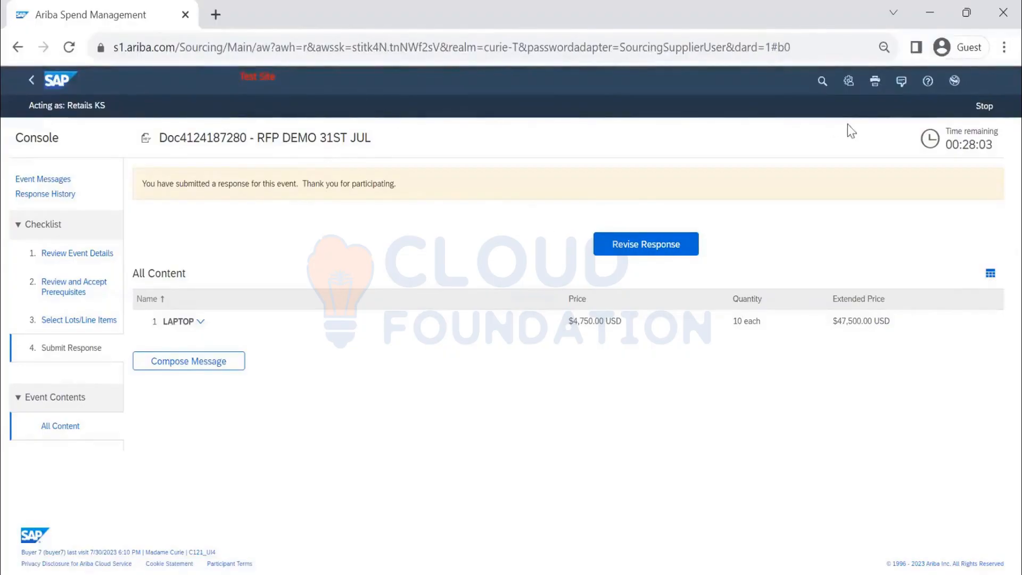
Step: Stop acting as KS Retails and reopen the RFP DEMO 31ST JUL event to compare both suppliers' LAPTOP bids
click(984, 106)
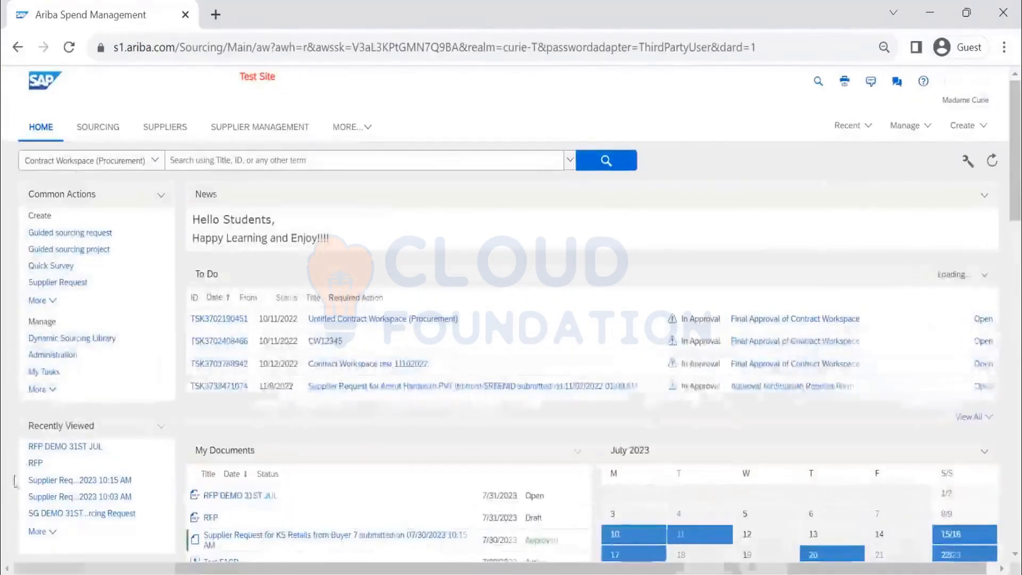
click(52, 449)
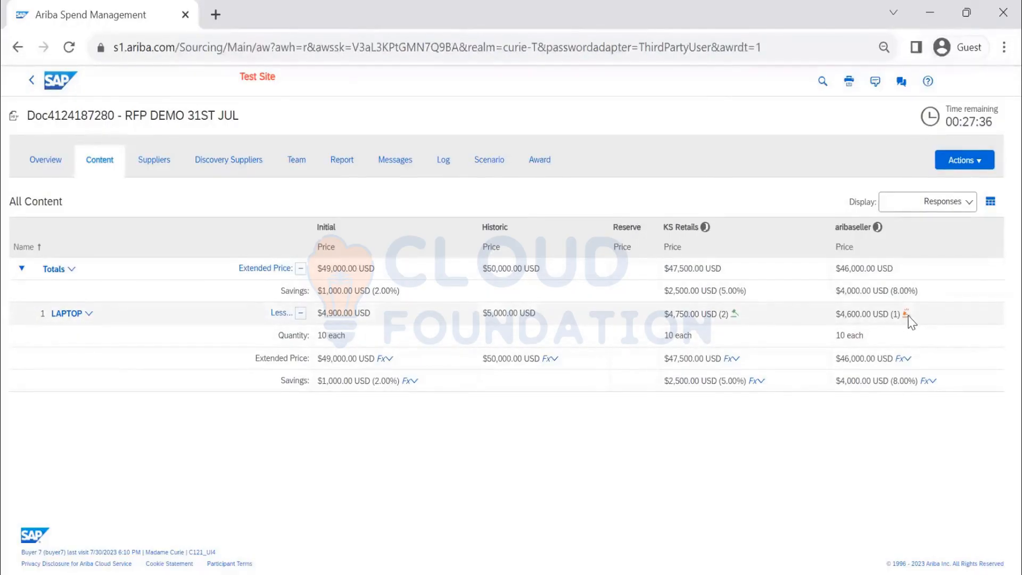
mouse_move(907, 317)
mouse_move(735, 315)
Step: Compare both suppliers in the event content by Extended Price, Participation Status and Price
click(956, 208)
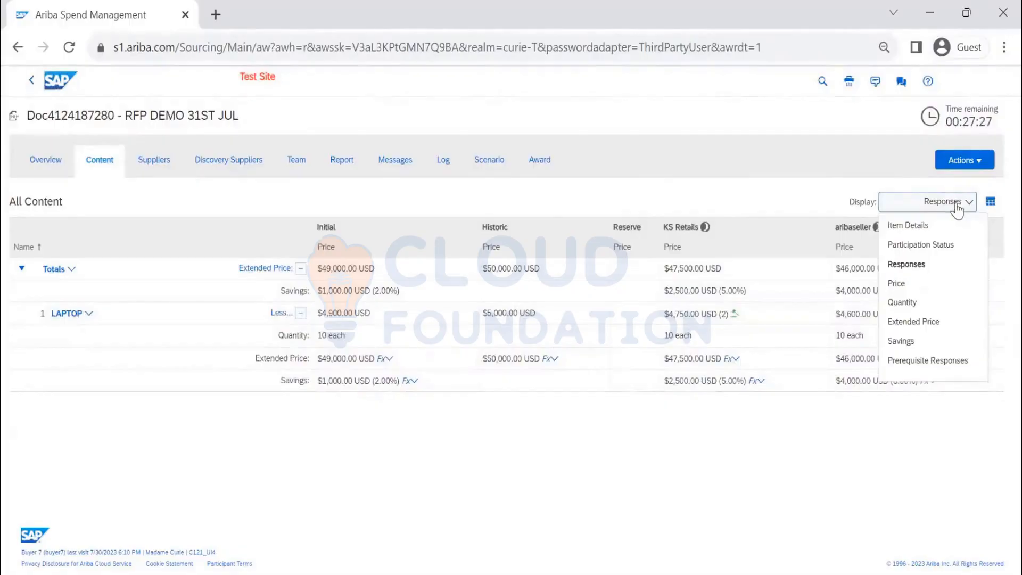
click(933, 321)
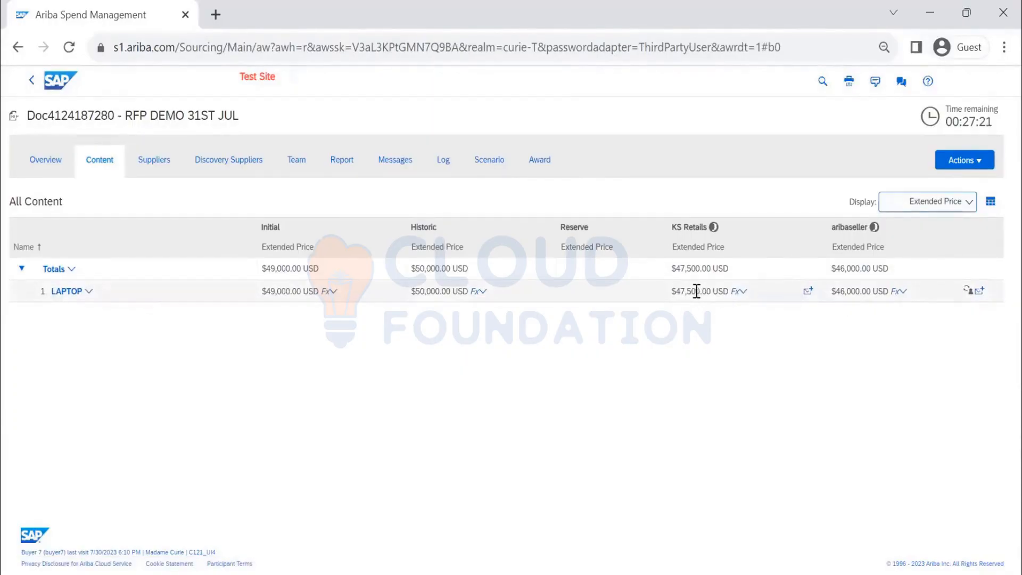
click(964, 211)
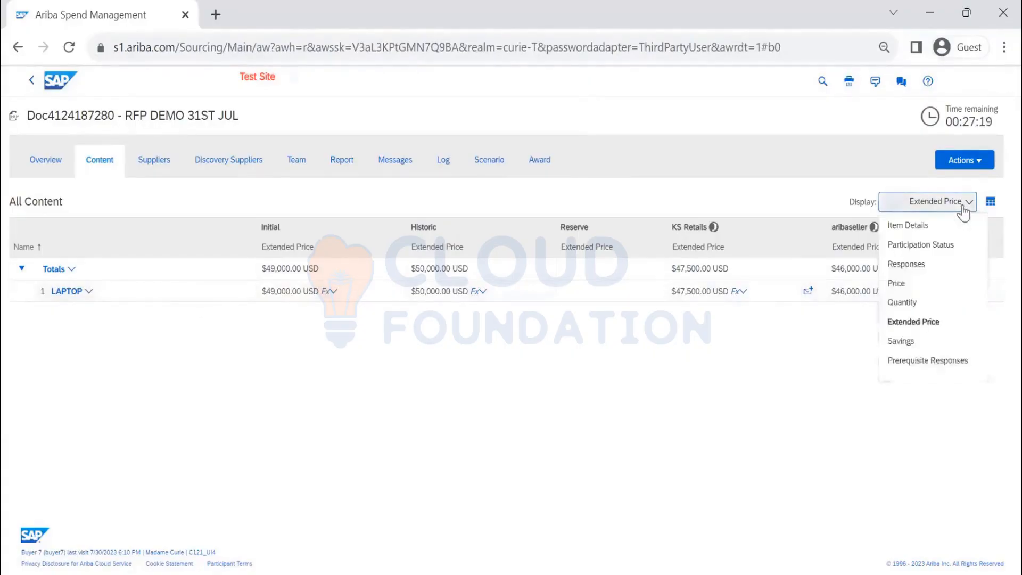
click(918, 246)
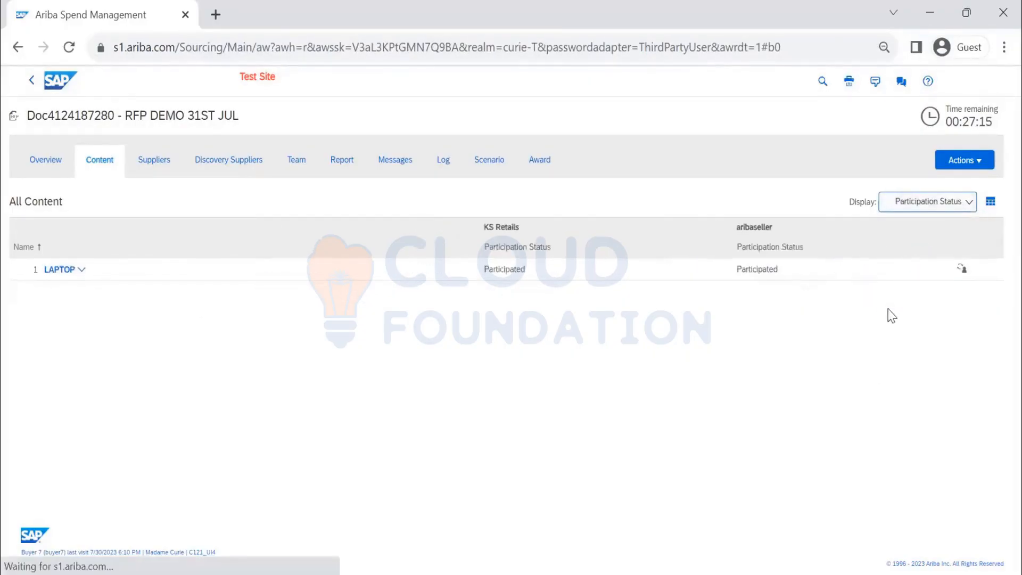
click(941, 207)
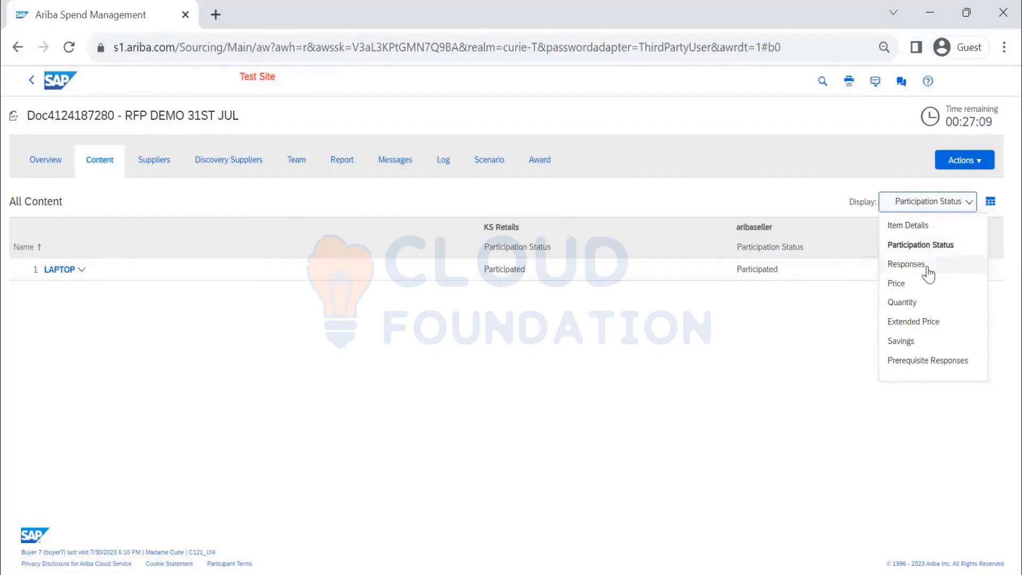
click(921, 283)
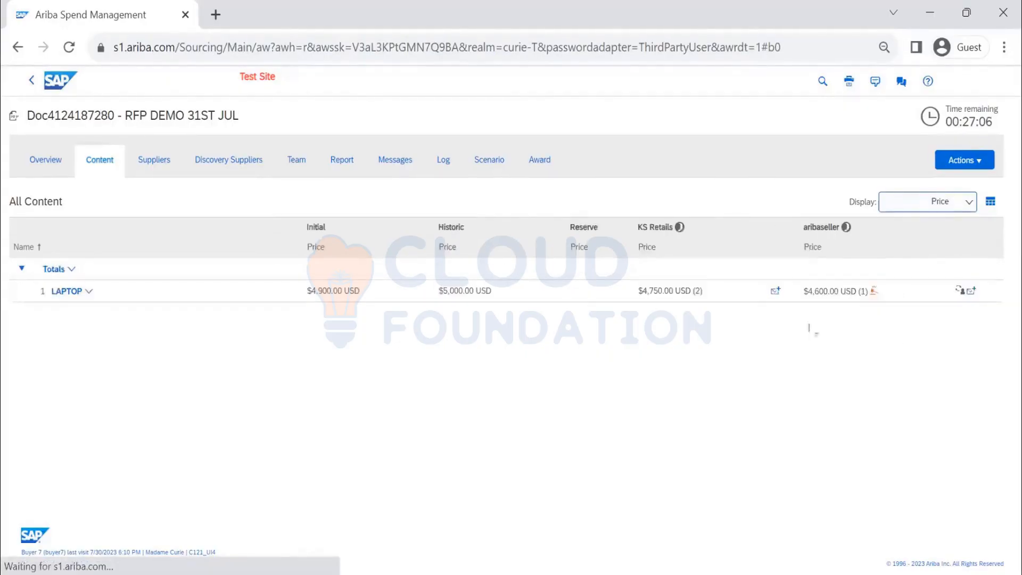
Step: Review the event content by Quantity, Prerequisite Responses, Responses and Item Details, and return the display to Responses
click(968, 201)
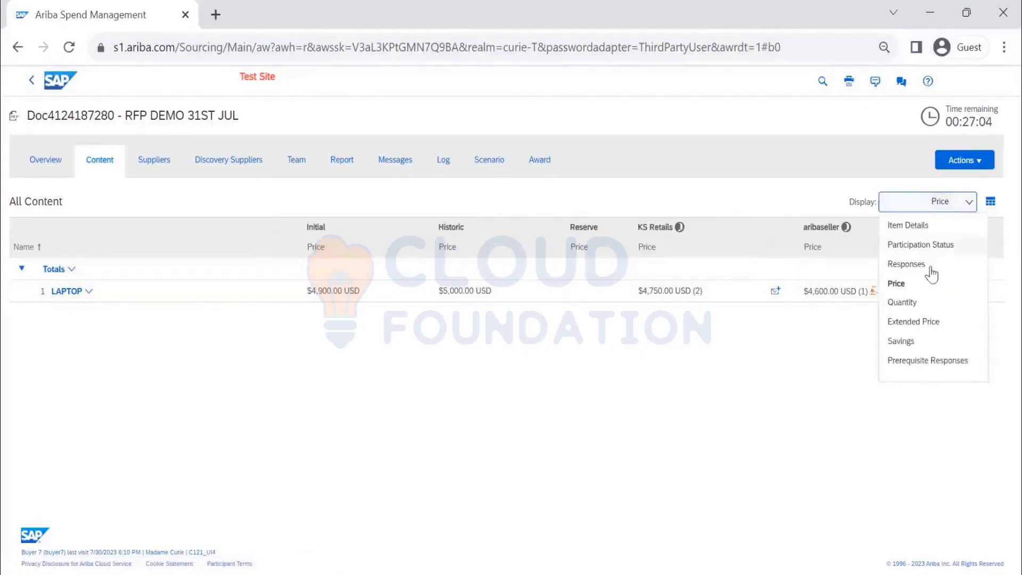
click(922, 302)
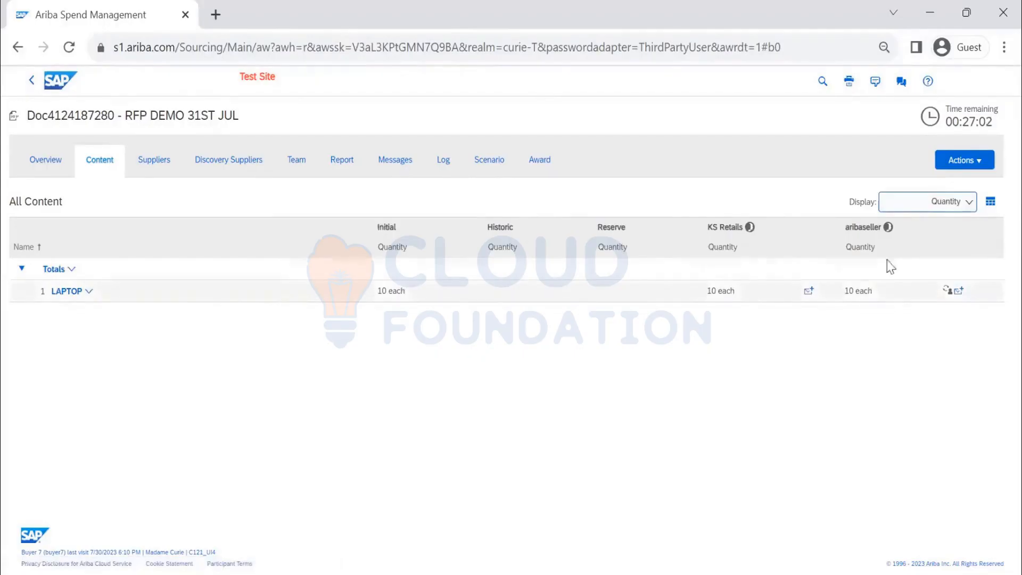
click(947, 207)
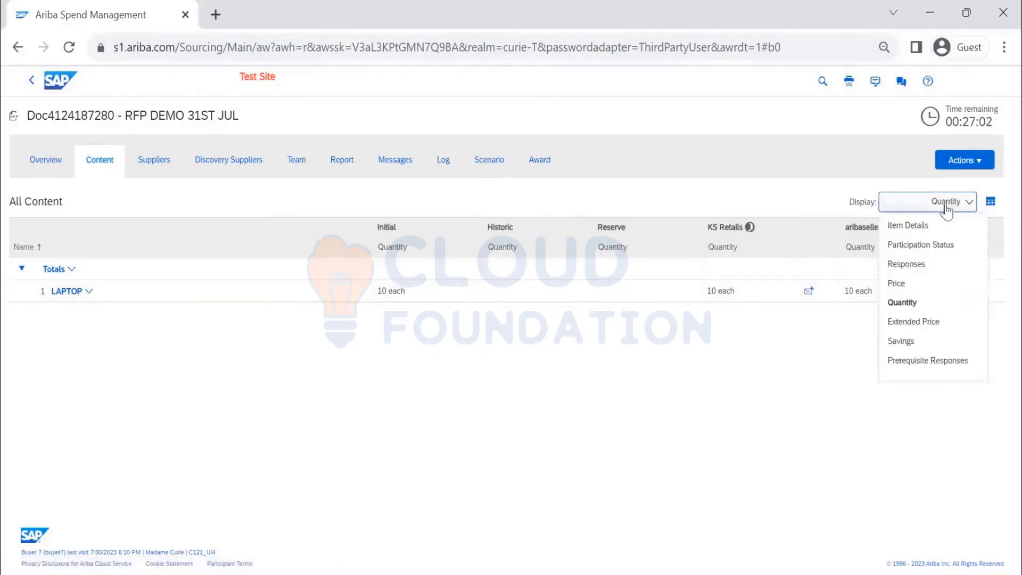
click(931, 366)
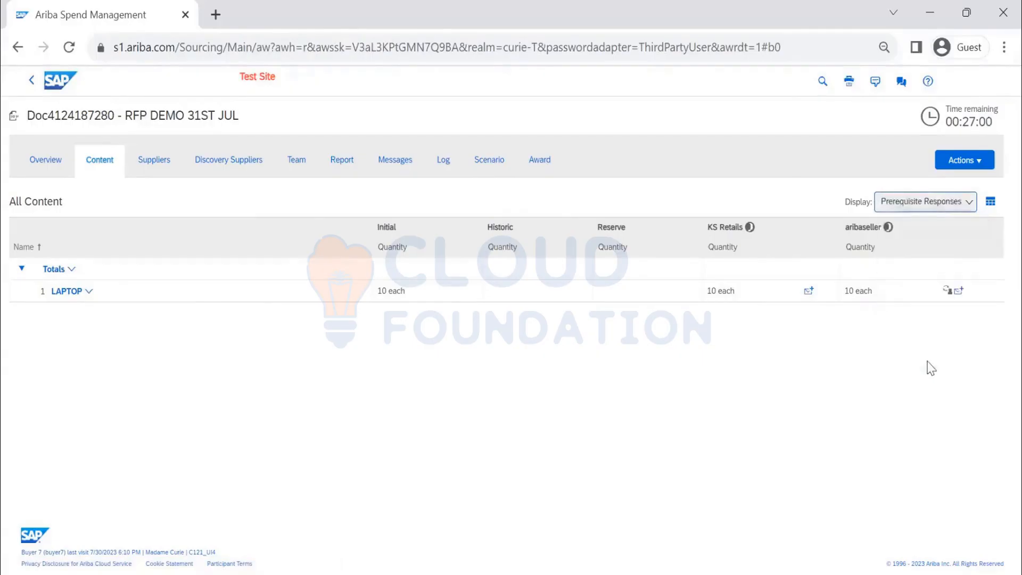
click(890, 211)
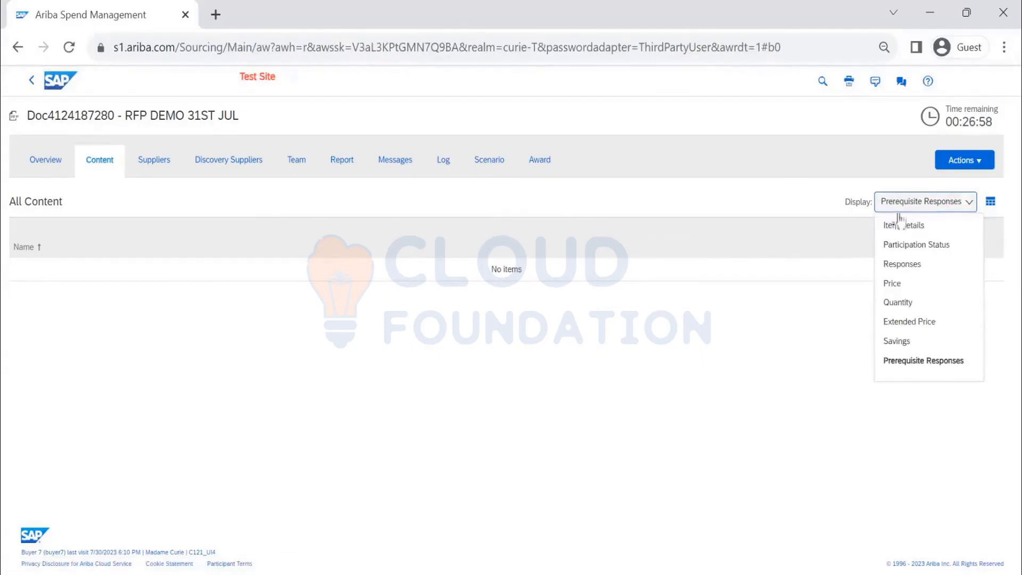
click(908, 264)
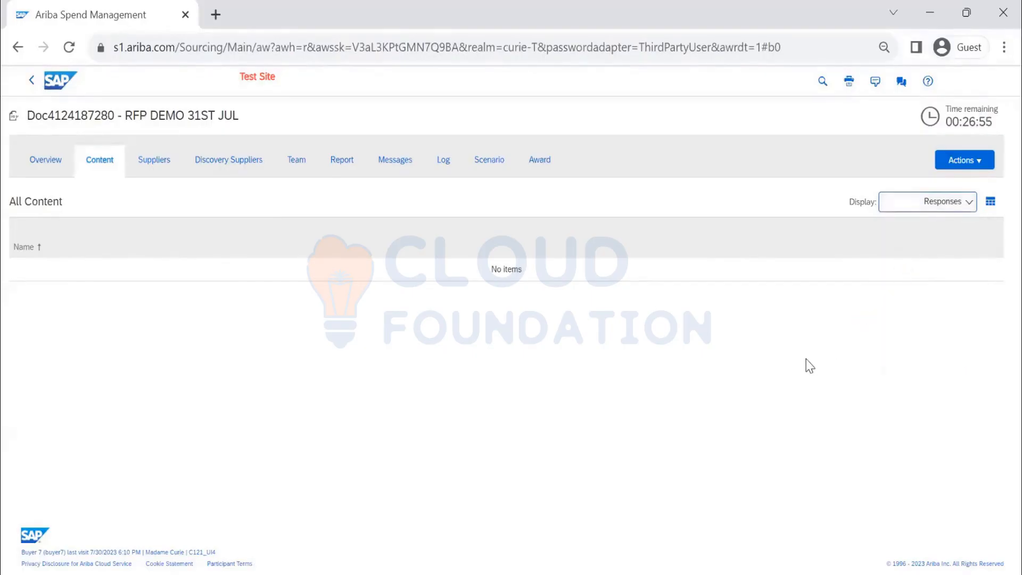
click(920, 208)
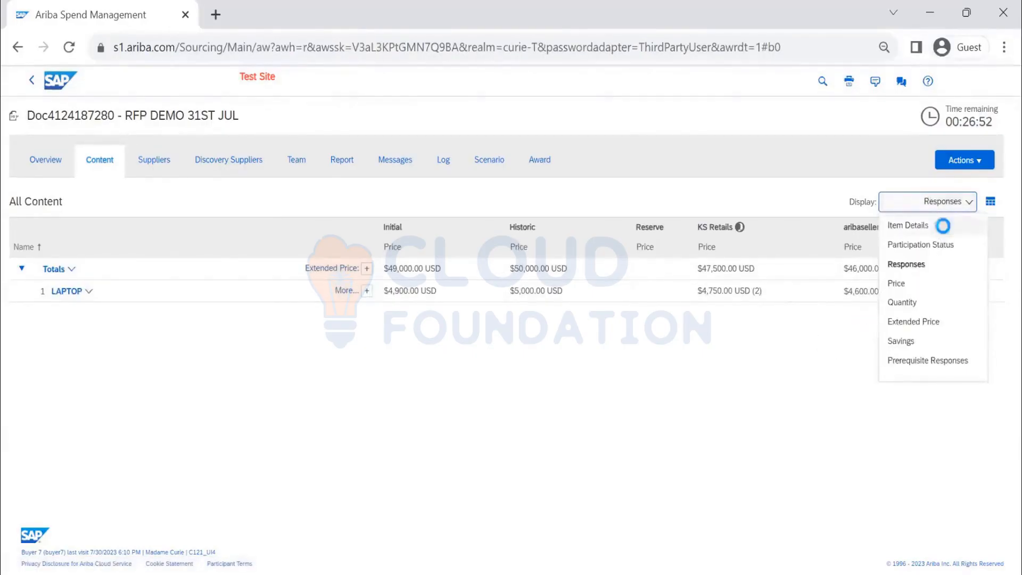
click(943, 226)
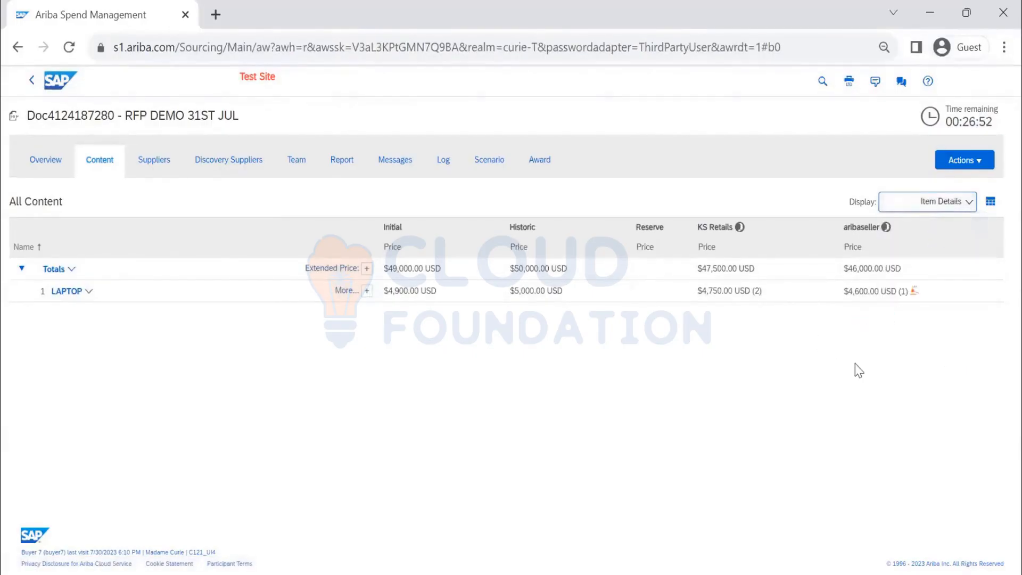
click(941, 209)
click(967, 259)
Step: Reduce the RFP event's remaining time by a duration of 20 minutes
click(967, 161)
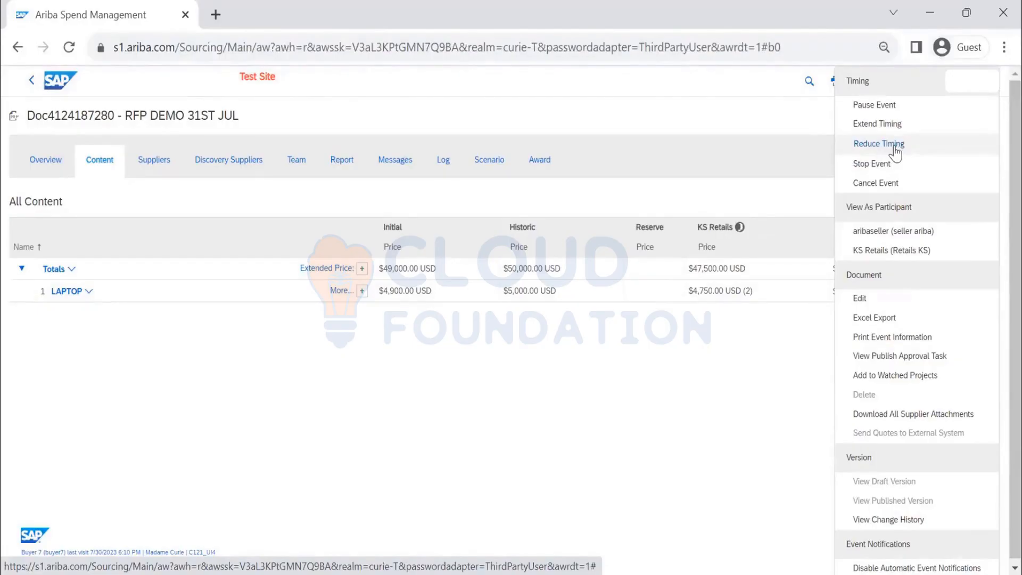
click(557, 419)
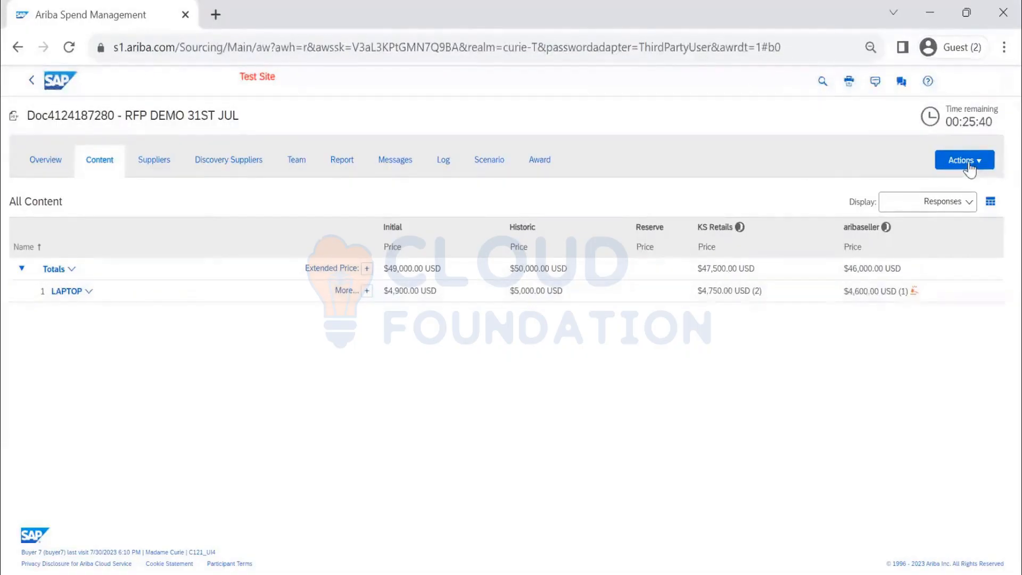
click(962, 160)
click(897, 140)
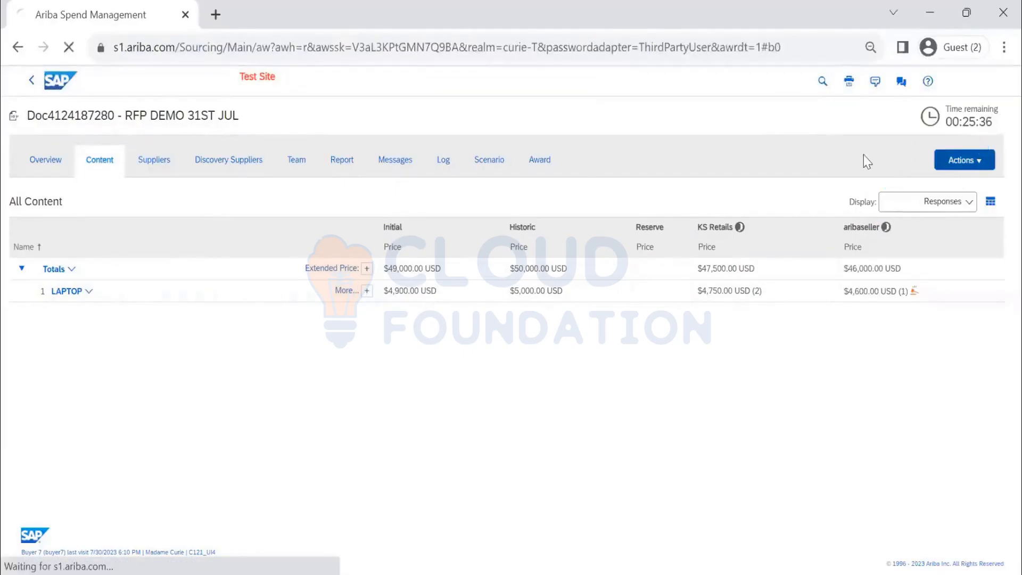
text(2)
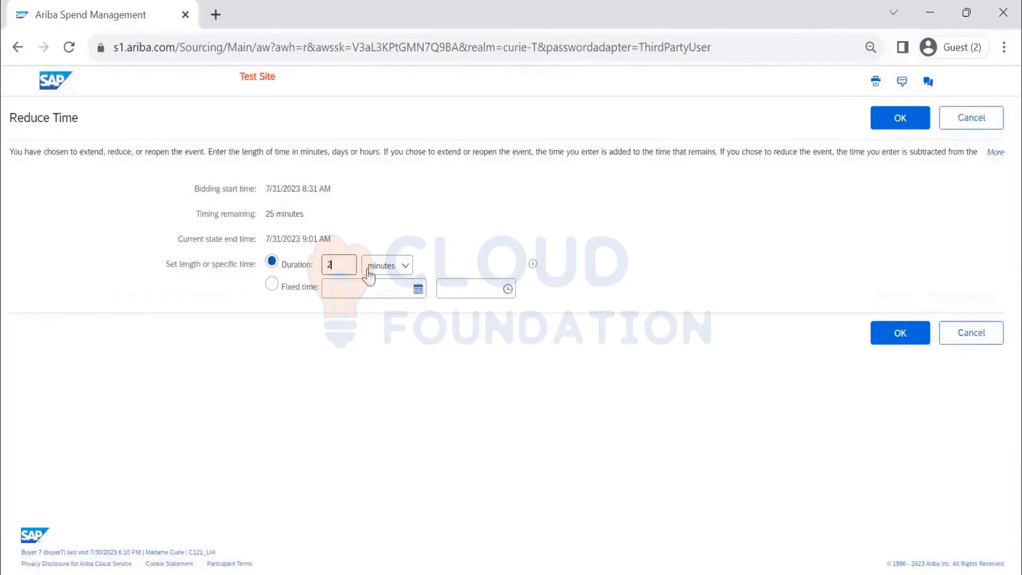
text(0)
click(901, 124)
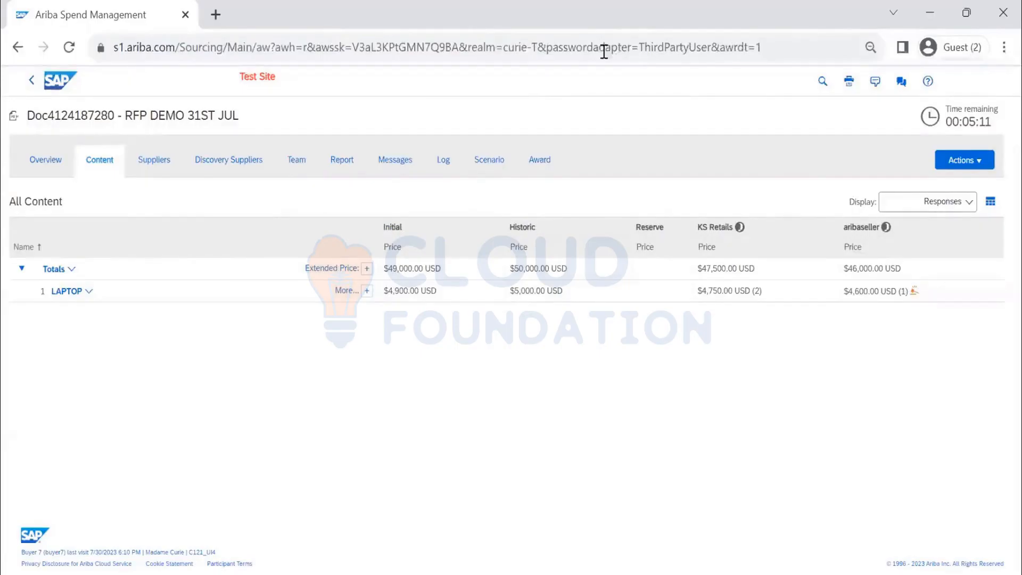
Step: Stop the RFP DEMO 31ST JUL event, confirm the stop, and refresh the page to check the event's status
click(965, 160)
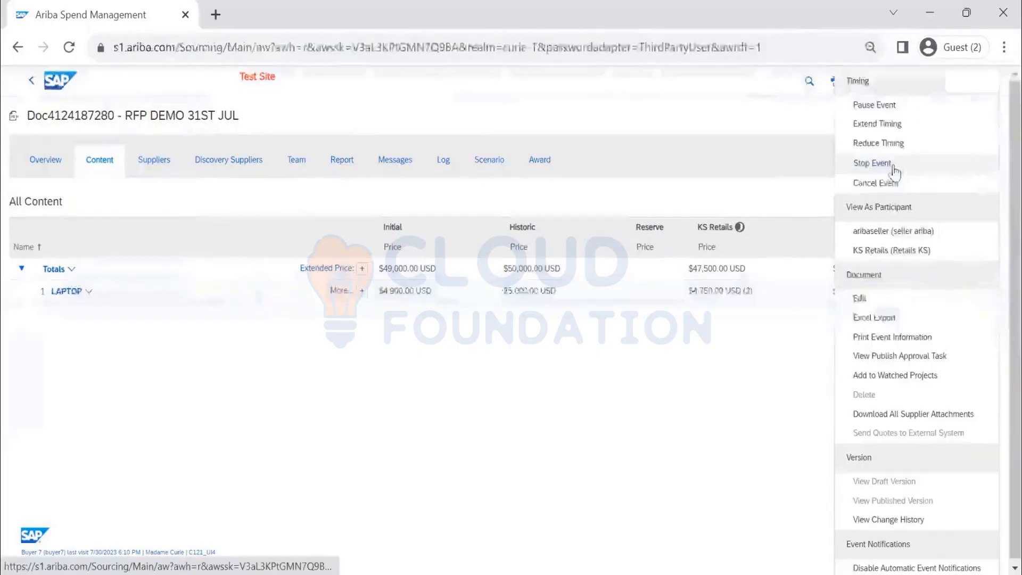
click(884, 168)
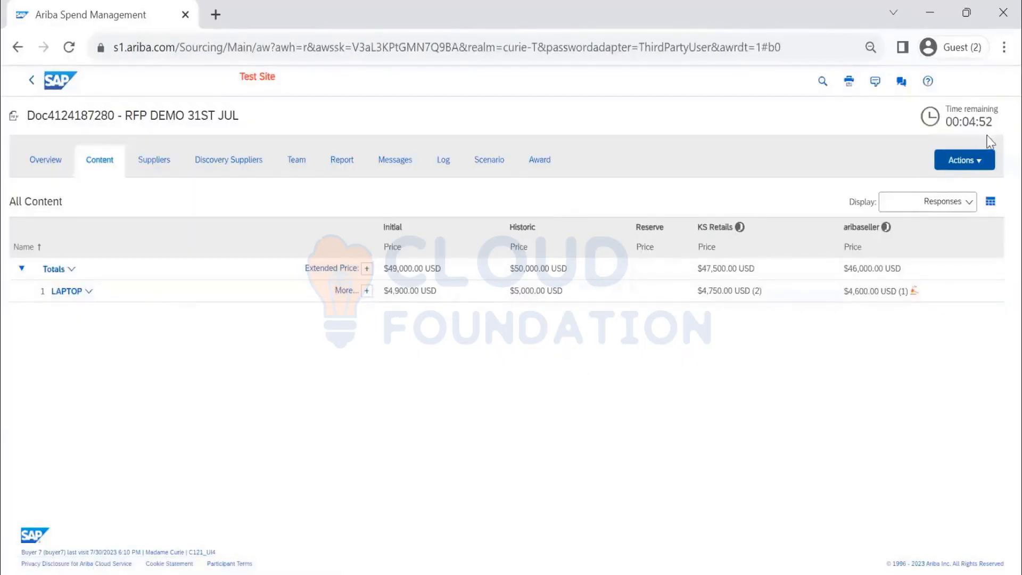
click(69, 46)
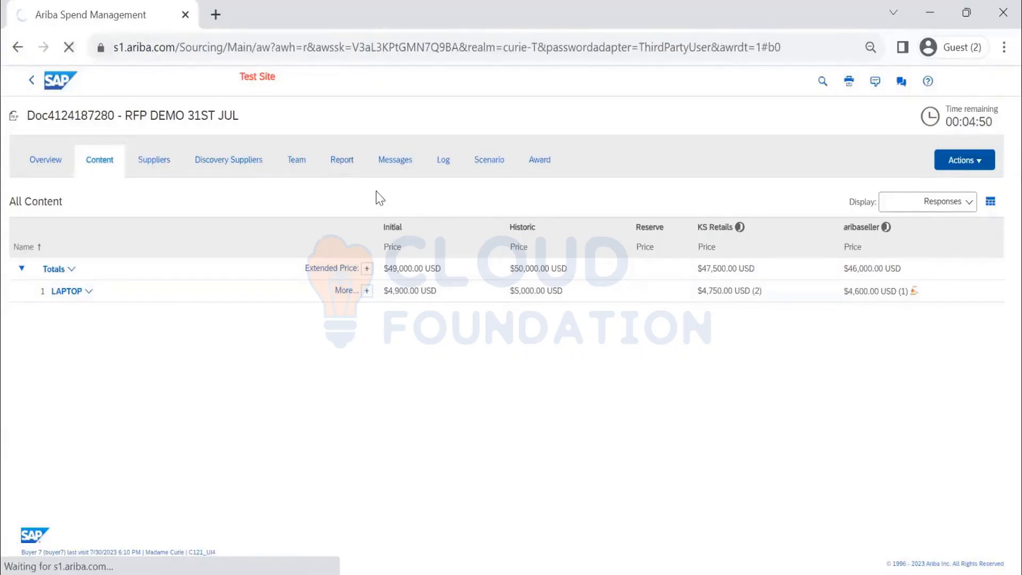
click(960, 162)
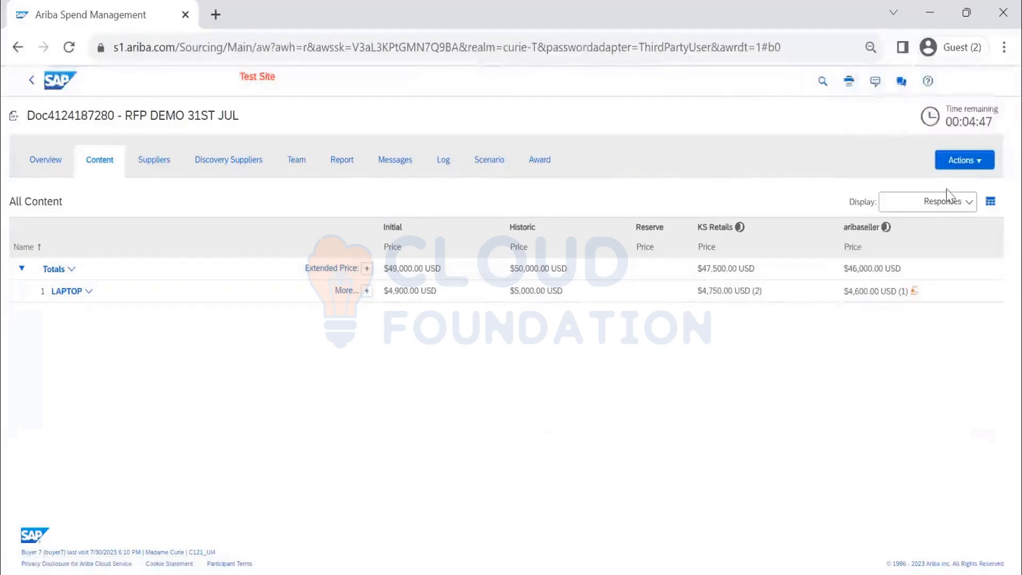
click(962, 160)
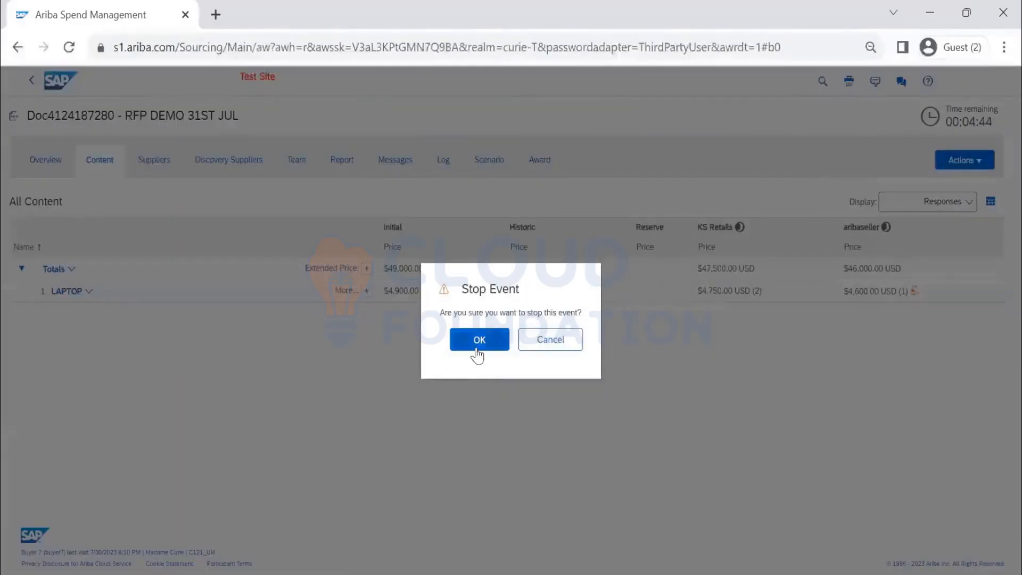
click(479, 341)
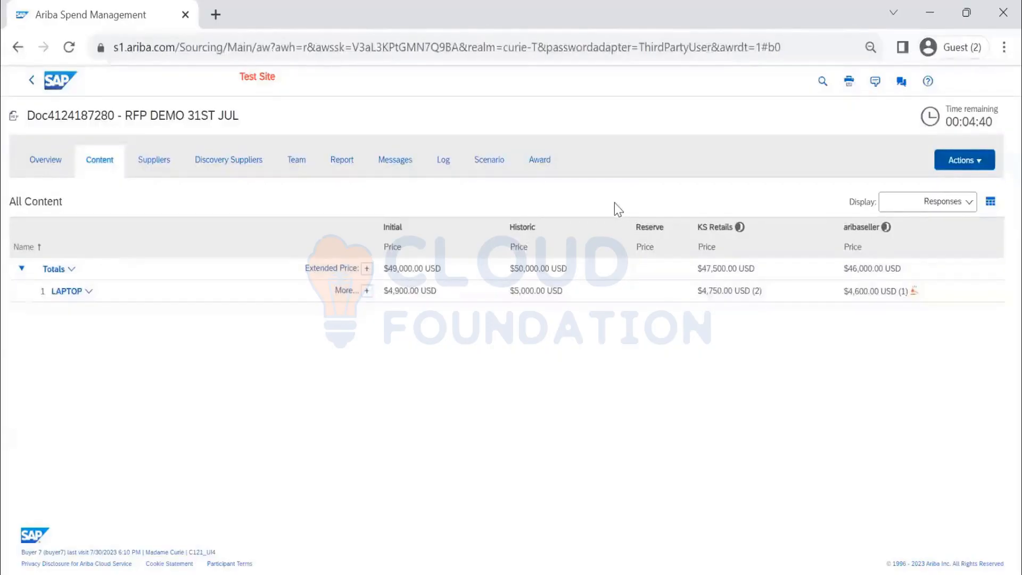
click(69, 47)
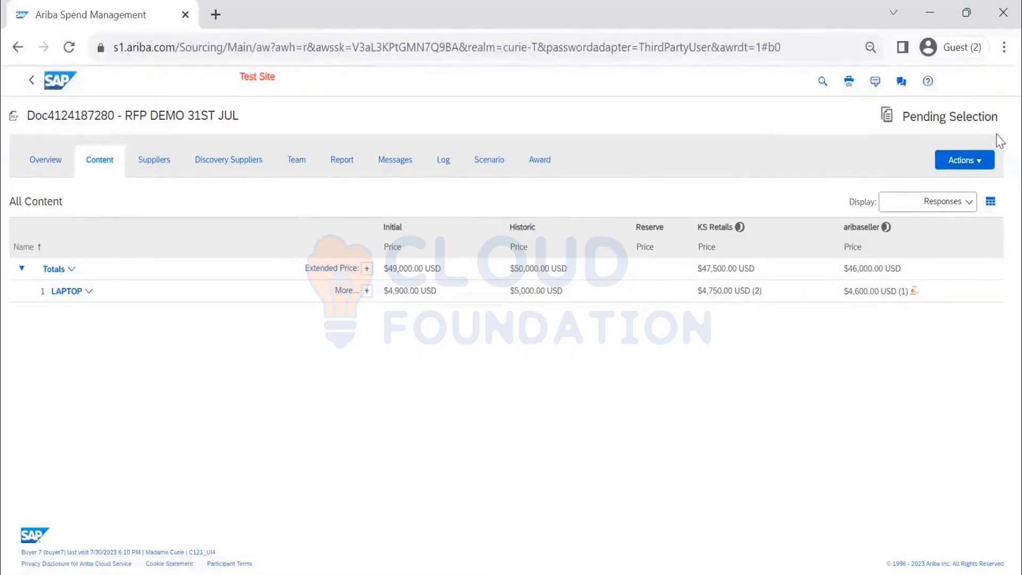
drag(999, 121, 901, 118)
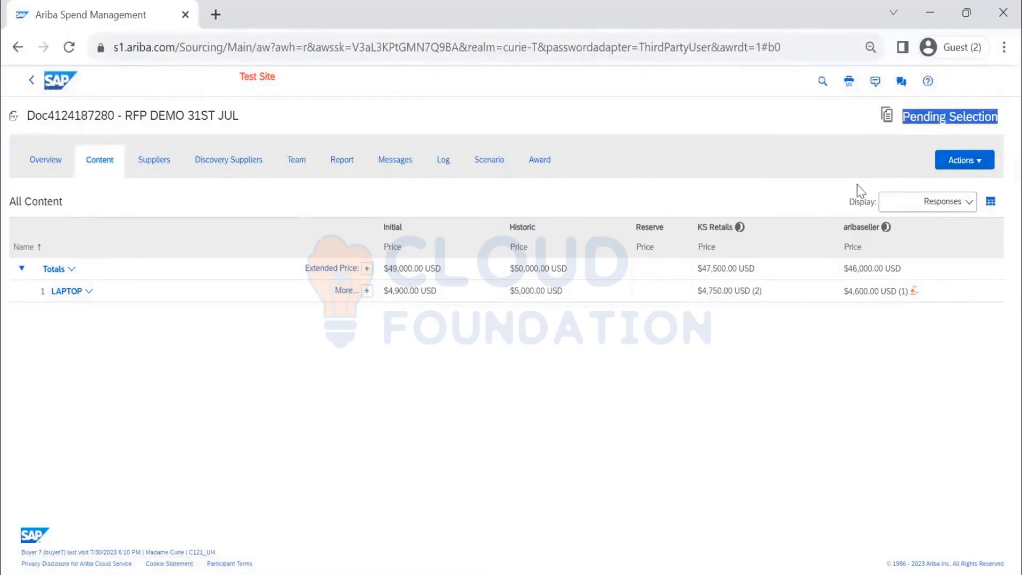
Step: Open the Incumbent Suppliers optimization scenario of the event for viewing
click(493, 165)
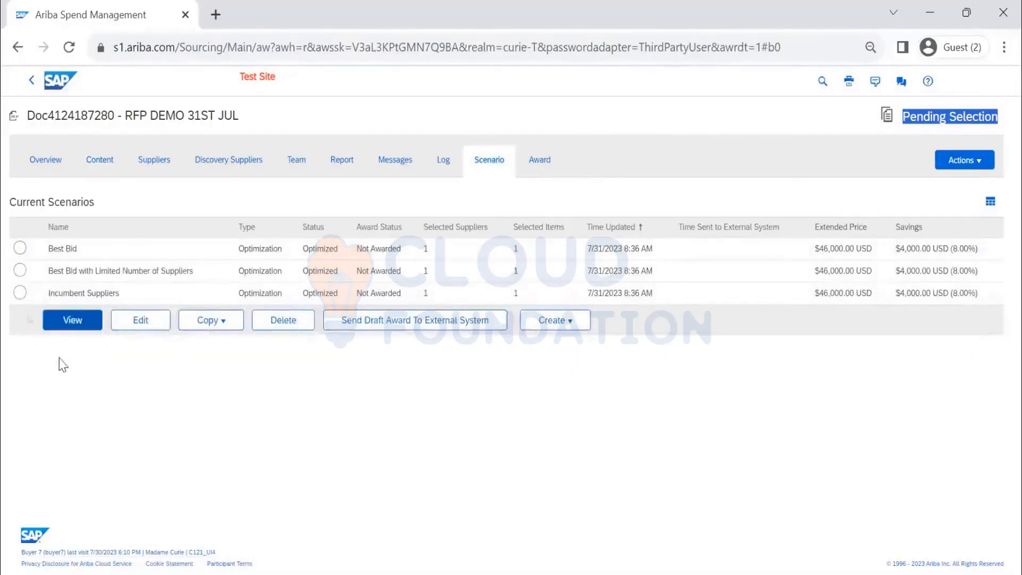
click(21, 269)
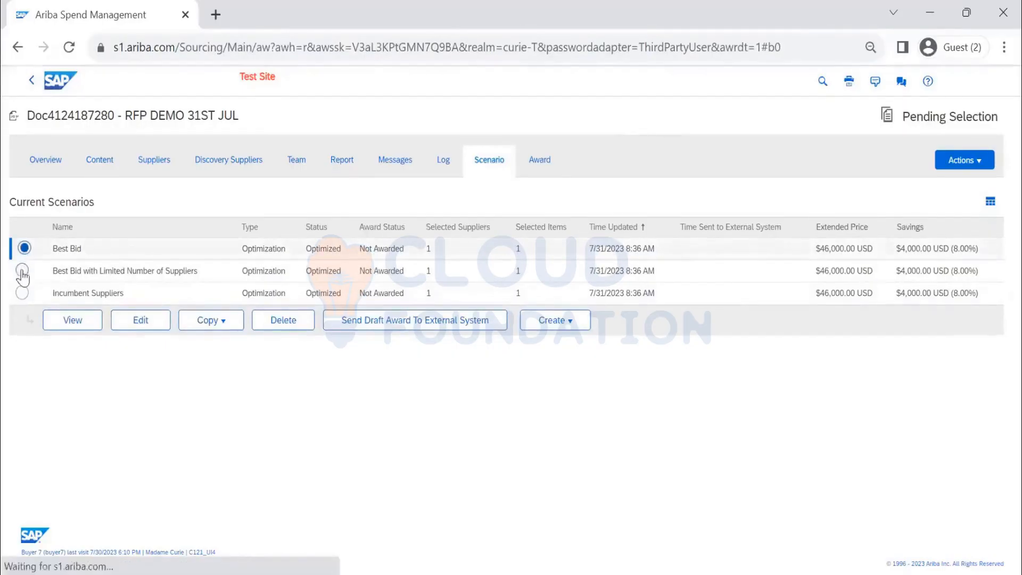
click(22, 293)
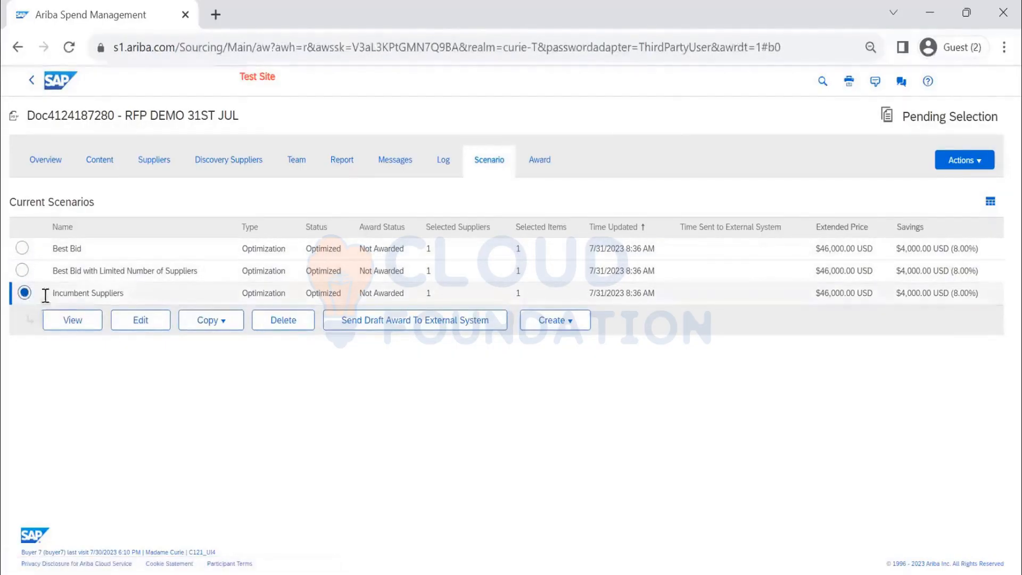
click(87, 324)
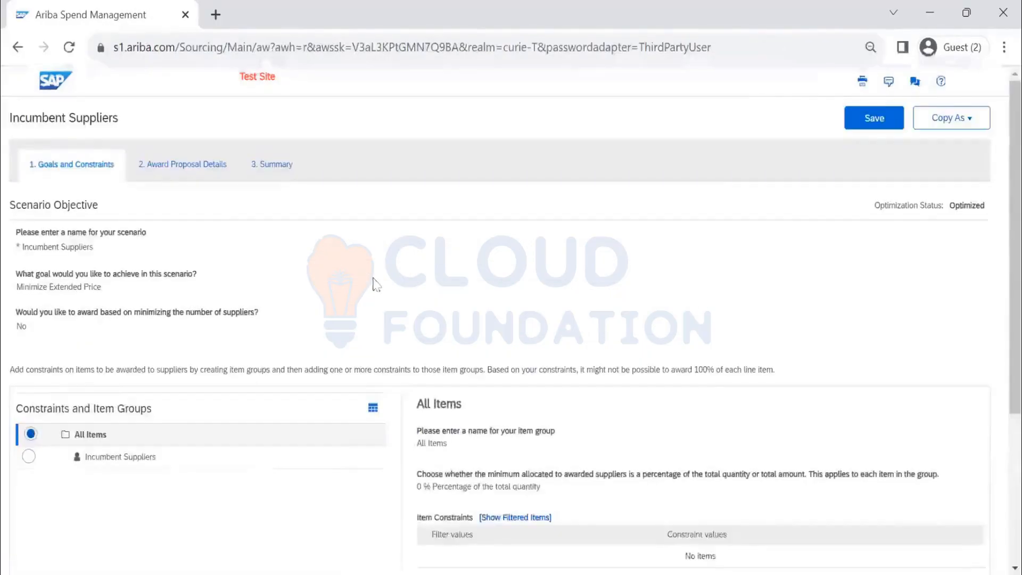
Step: Examine the scenario's Incumbent Suppliers constraint and the award proposal details for the LAPTOP item
scroll(374, 272, down, 1)
scroll(374, 272, down, 1)
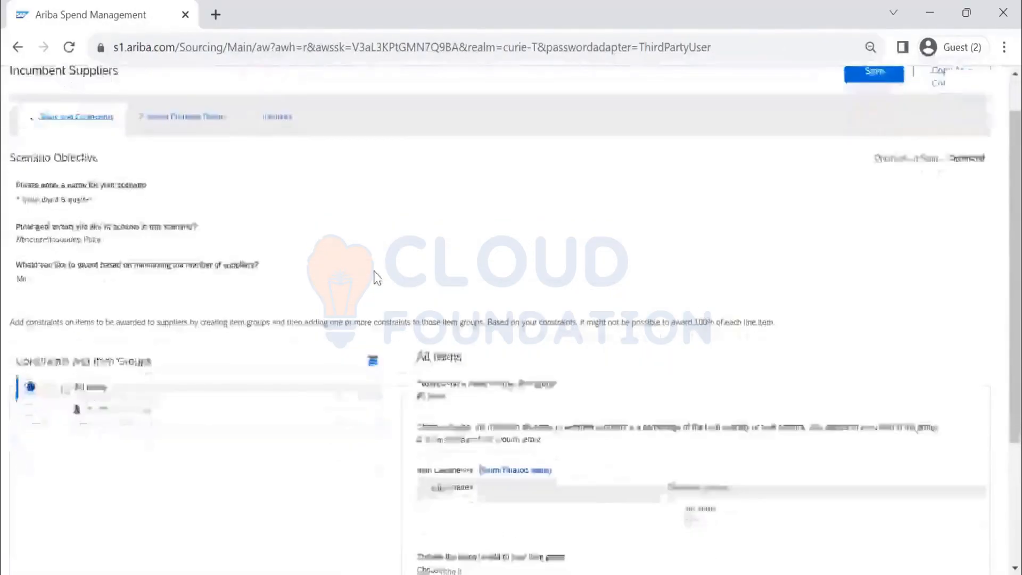
scroll(377, 276, down, 2)
click(27, 287)
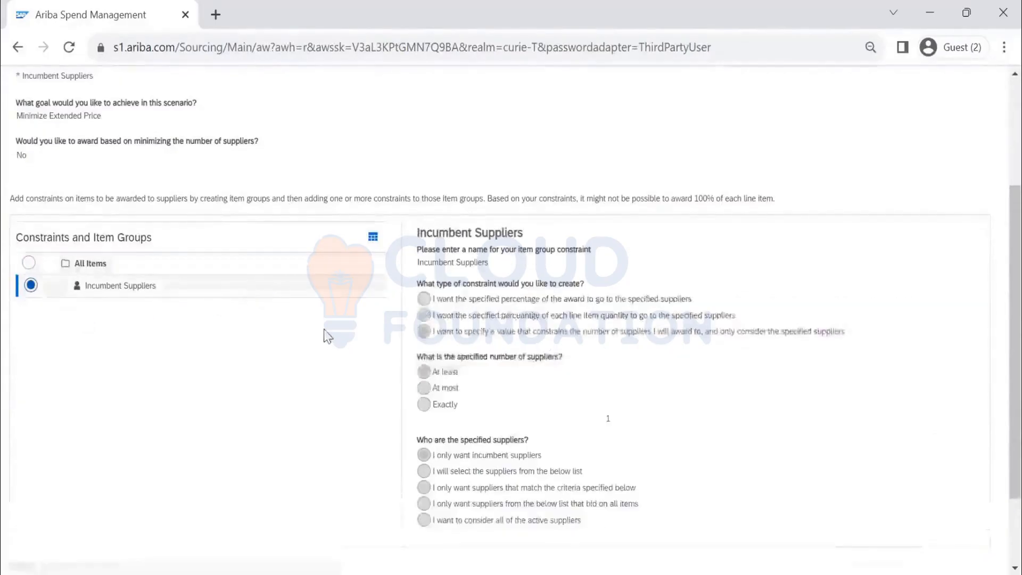
scroll(447, 322, up, 3)
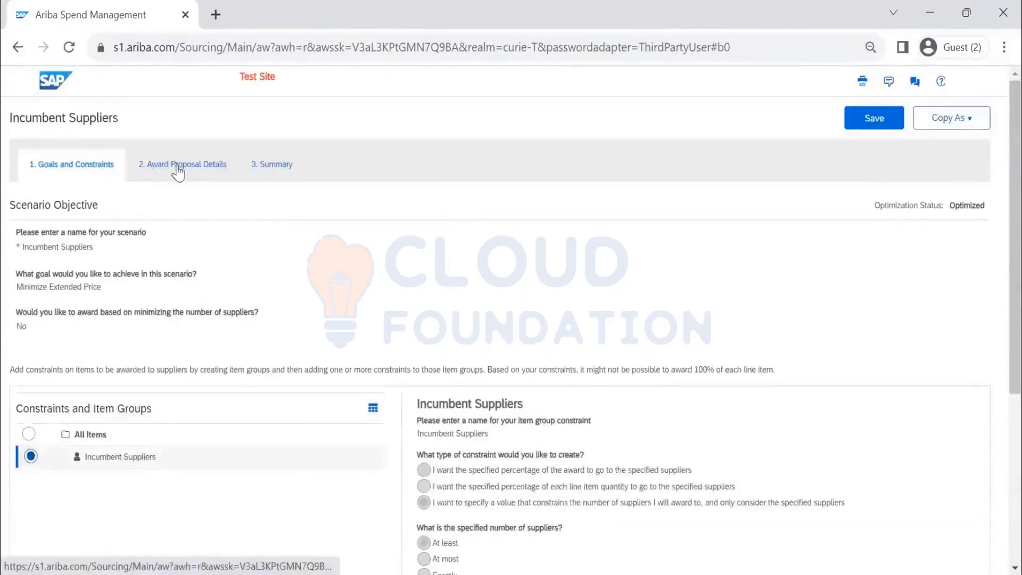
scroll(237, 346, down, 1)
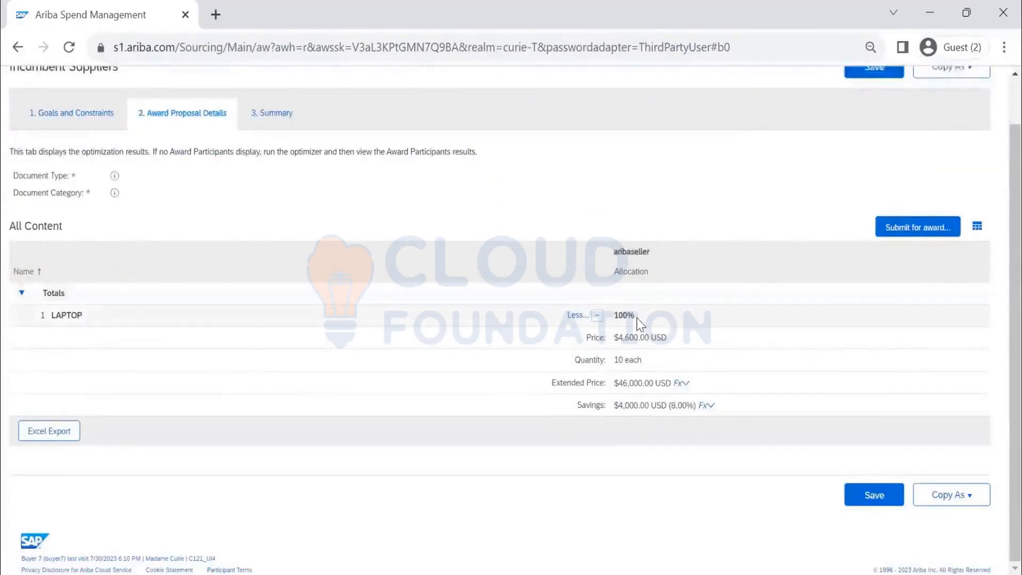
Step: Save the Incumbent Suppliers scenario and select Best Bid with Limited Number of Suppliers in the scenario list
scroll(636, 318, up, 1)
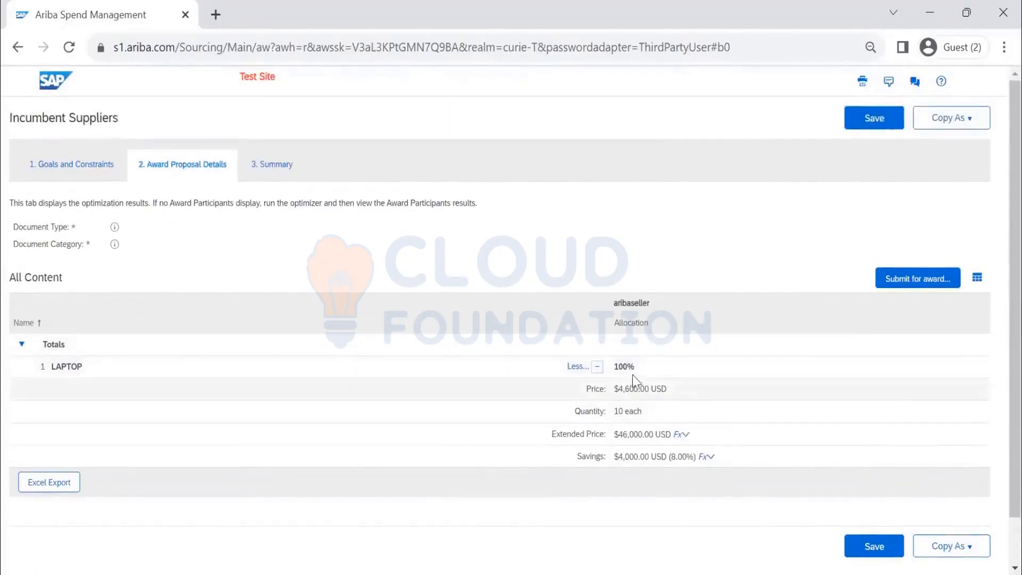
click(871, 125)
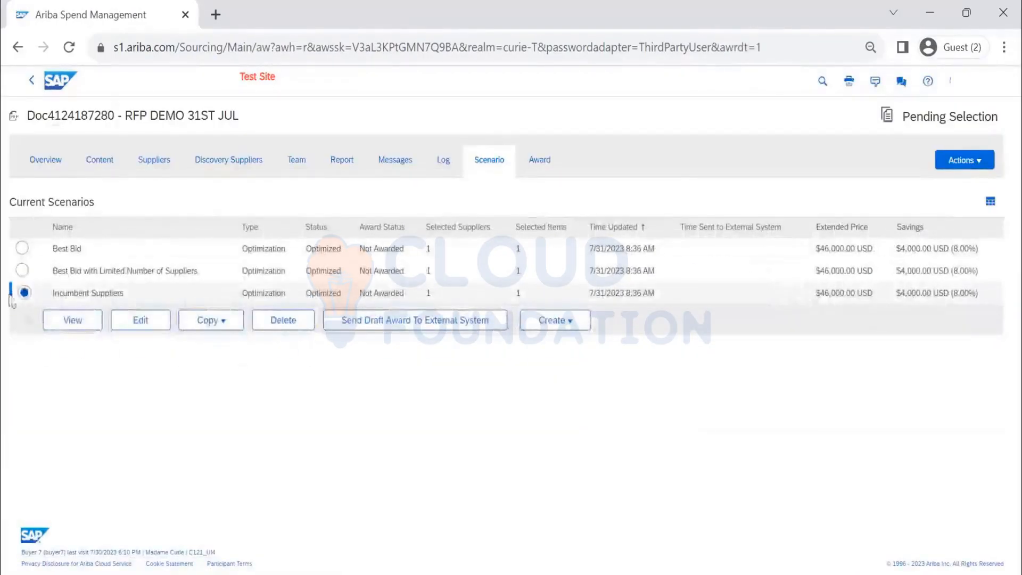
click(22, 270)
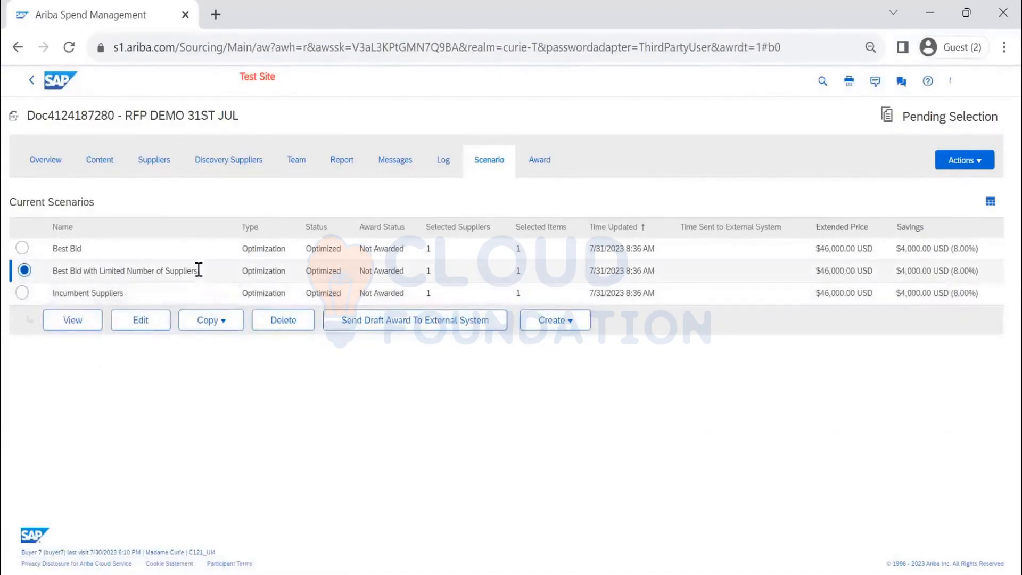
drag(199, 269, 40, 271)
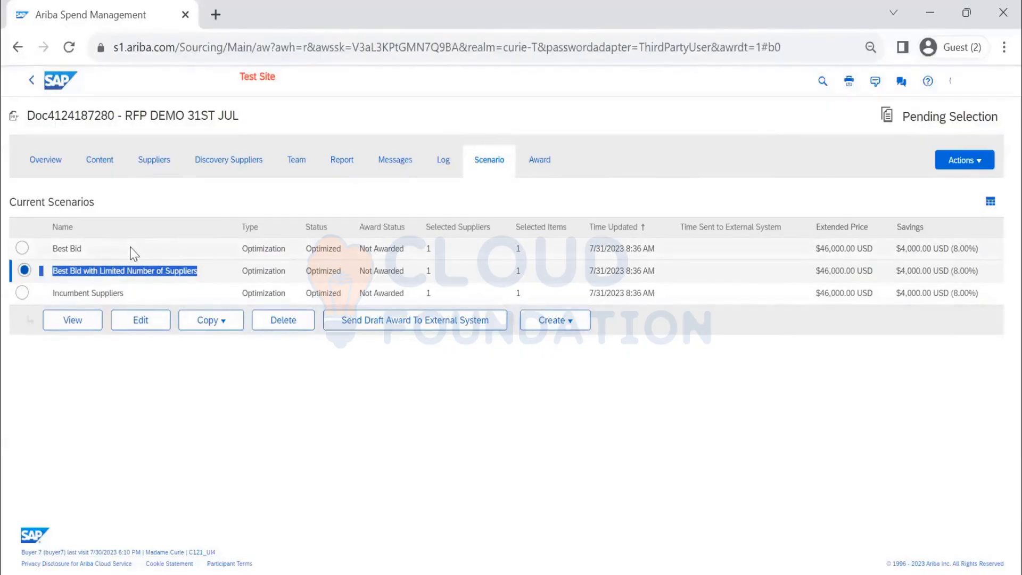
Step: Create a manual award scenario for the event and name it Manually Awarded
click(564, 322)
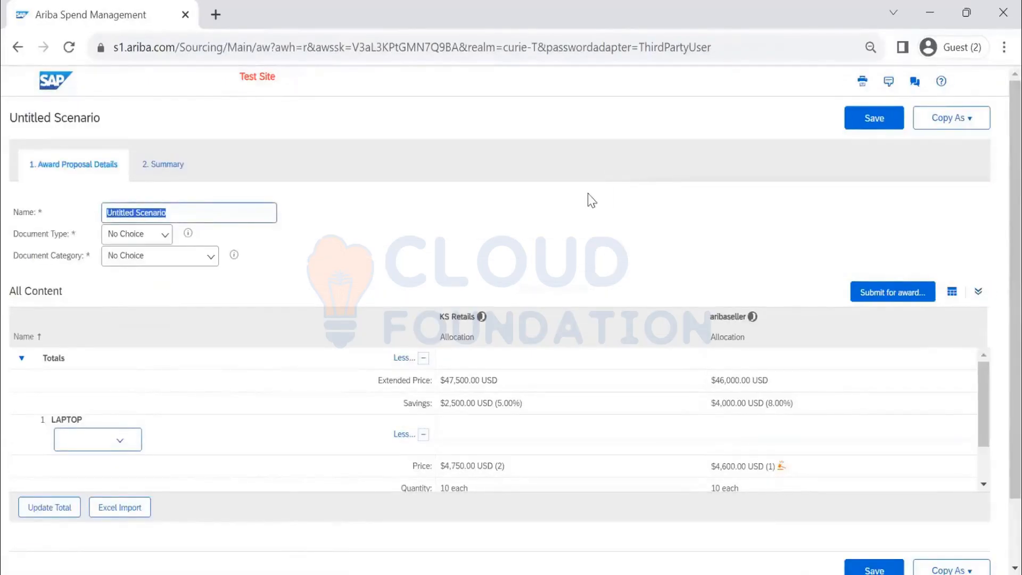
text(s)
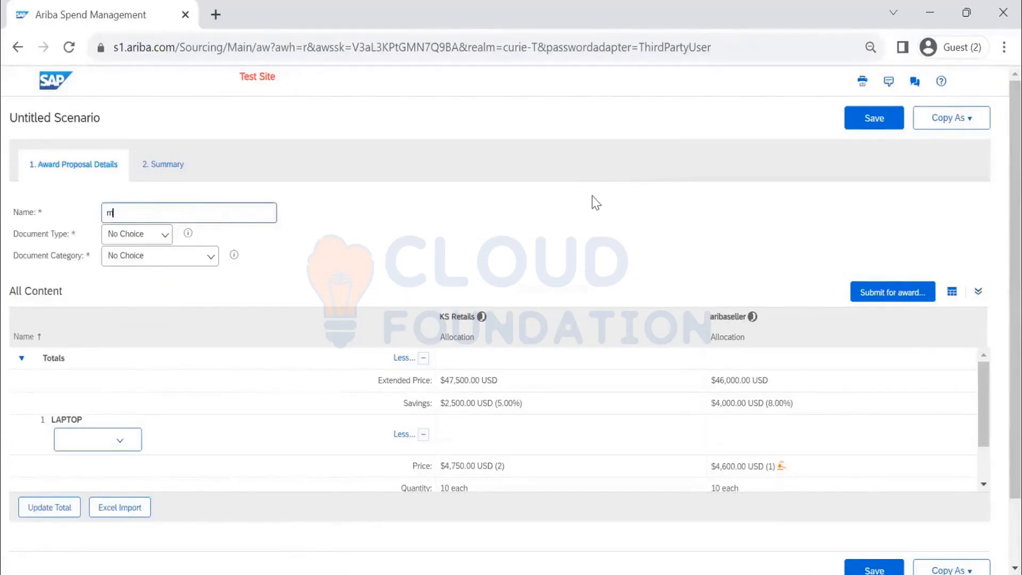
key(BackSpace)
text(Manually Awarded)
Step: Set the scenario's document type to Purchase Order and its document category to NB Standard Purchase Order
click(143, 236)
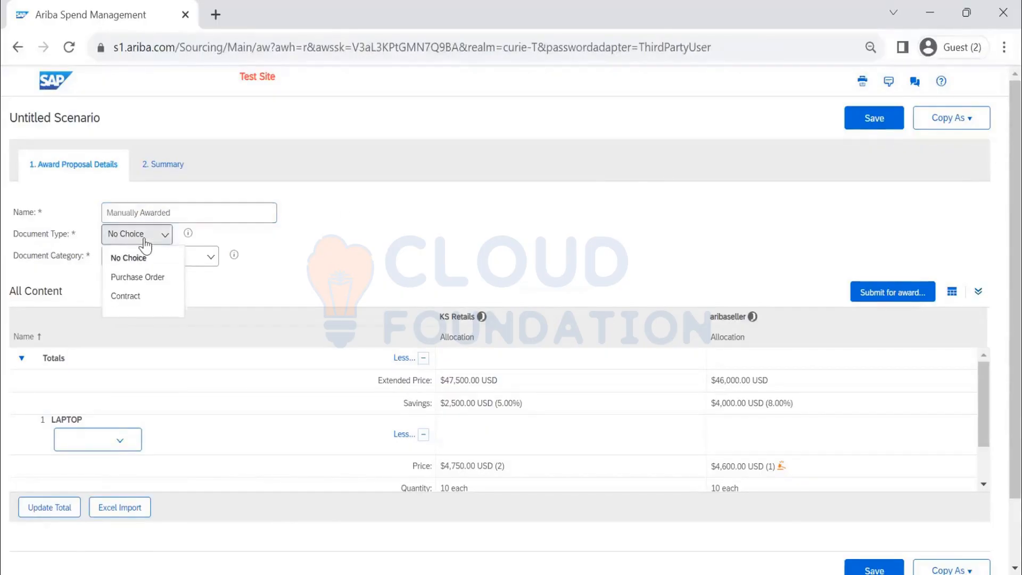
click(151, 277)
click(202, 258)
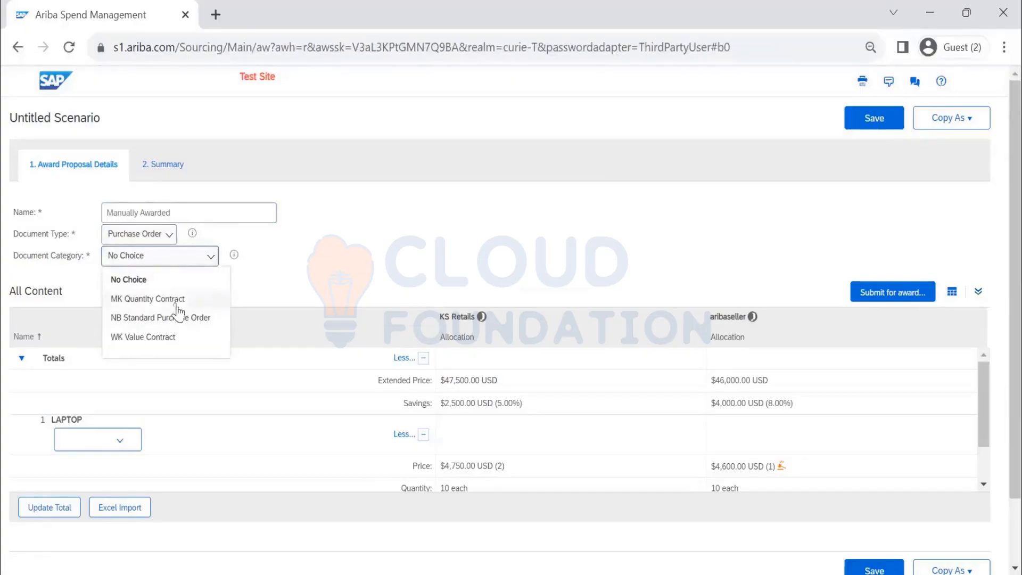
click(182, 320)
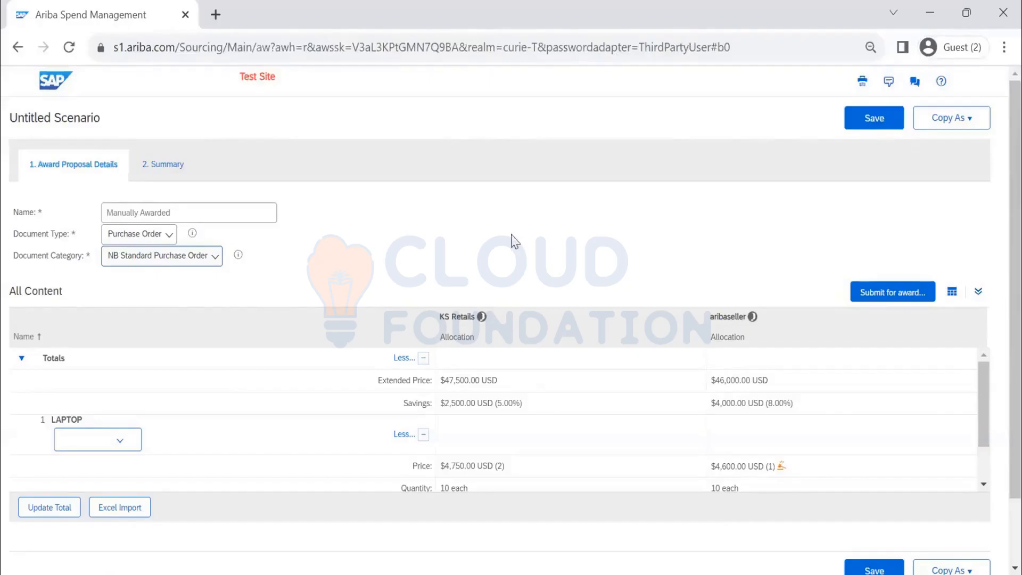
Step: Split the LAPTOP award by percentage, allocating 75% to aribaseller and 25% to KS Retails, and save the split
scroll(514, 239, down, 2)
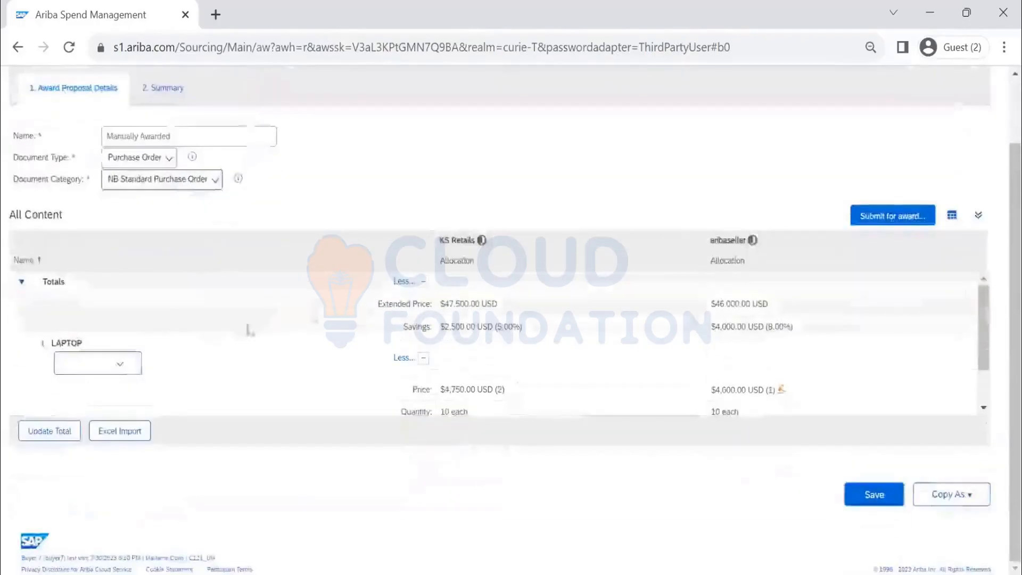
click(121, 364)
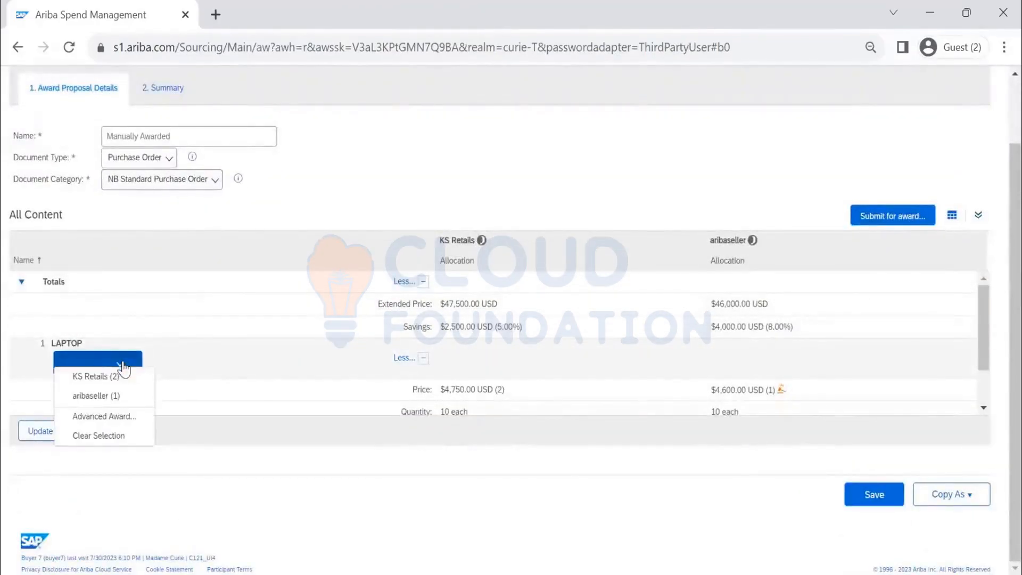
click(113, 420)
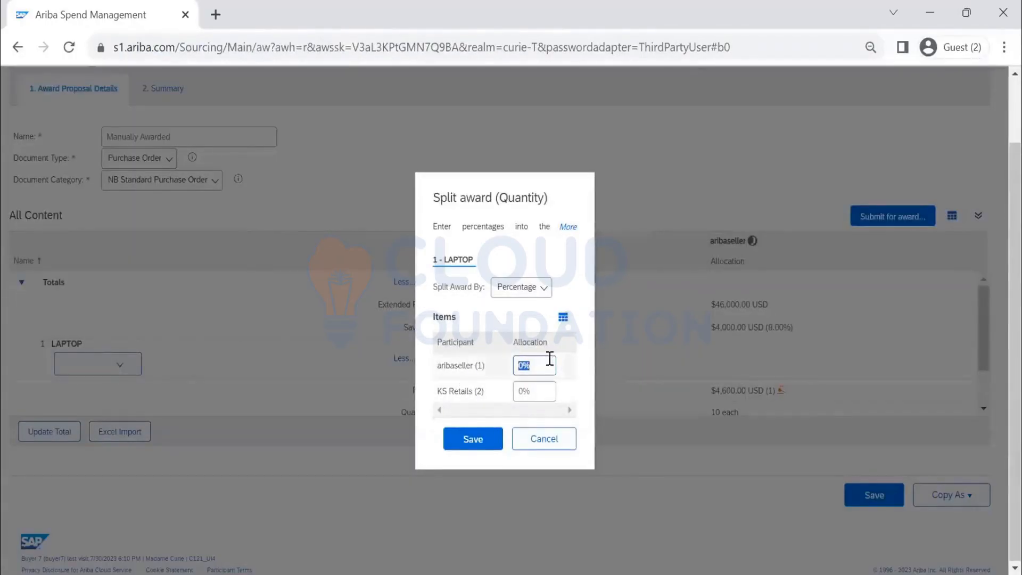
text(75)
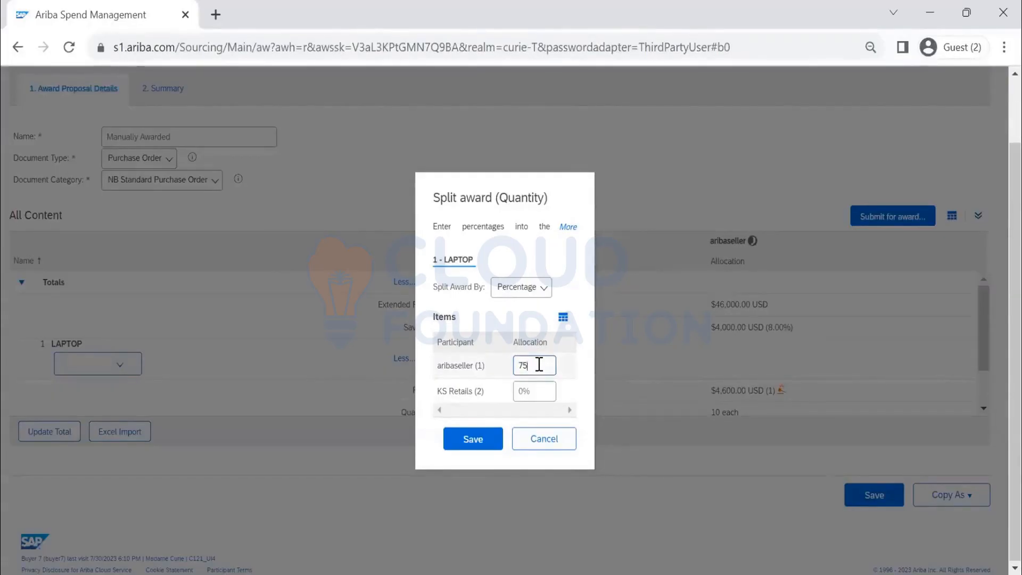
key(Tab)
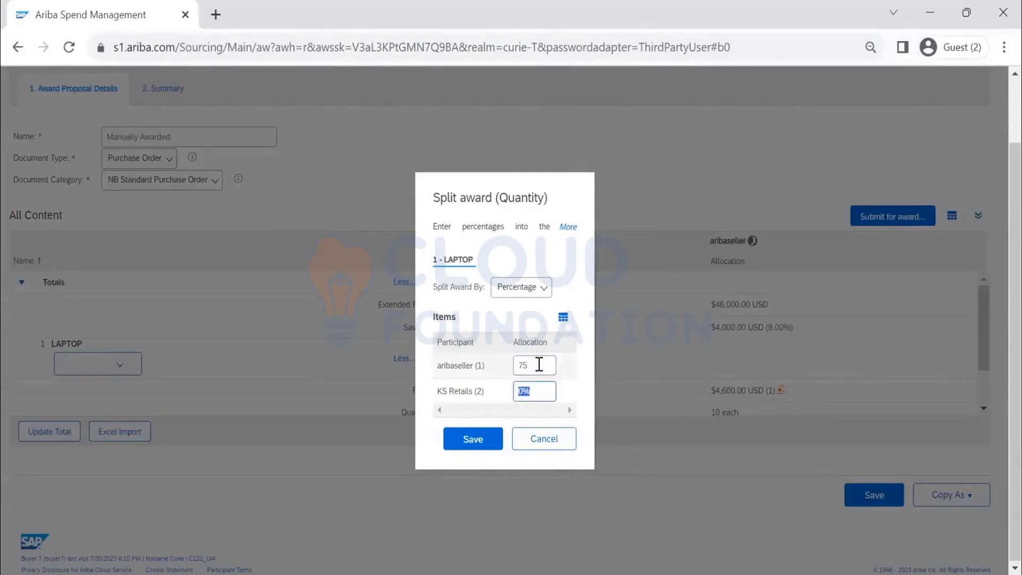
text(25)
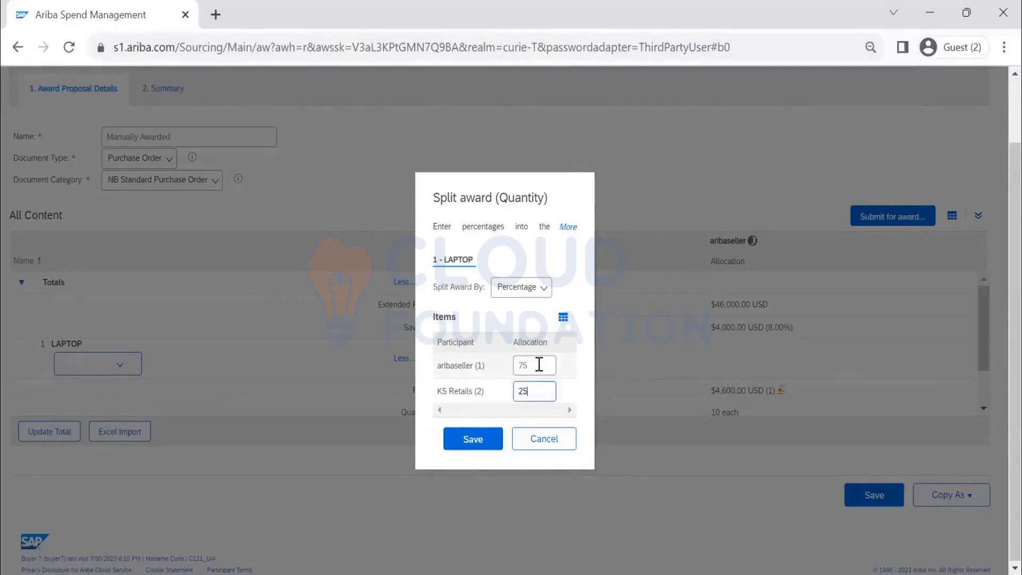
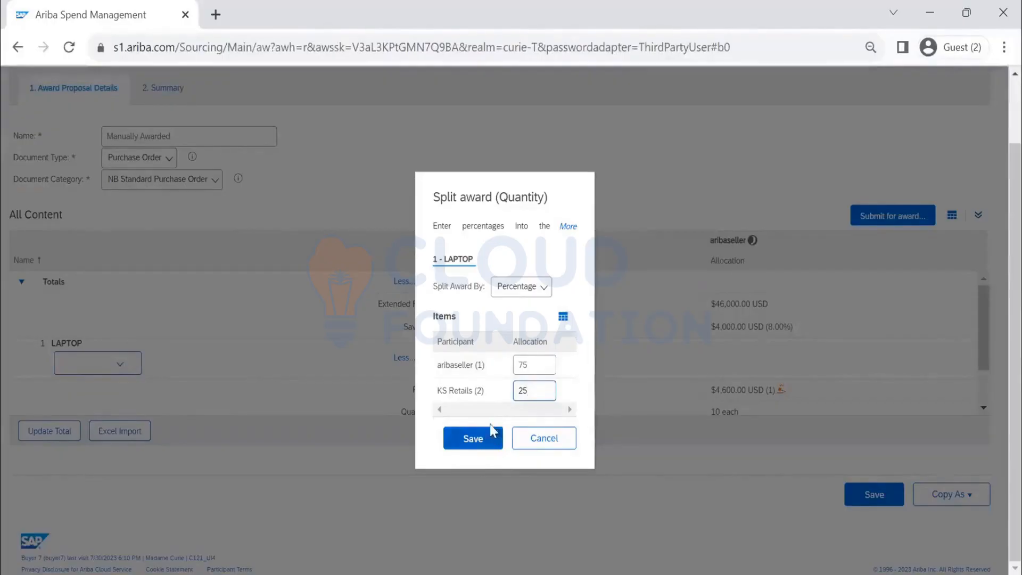
click(479, 449)
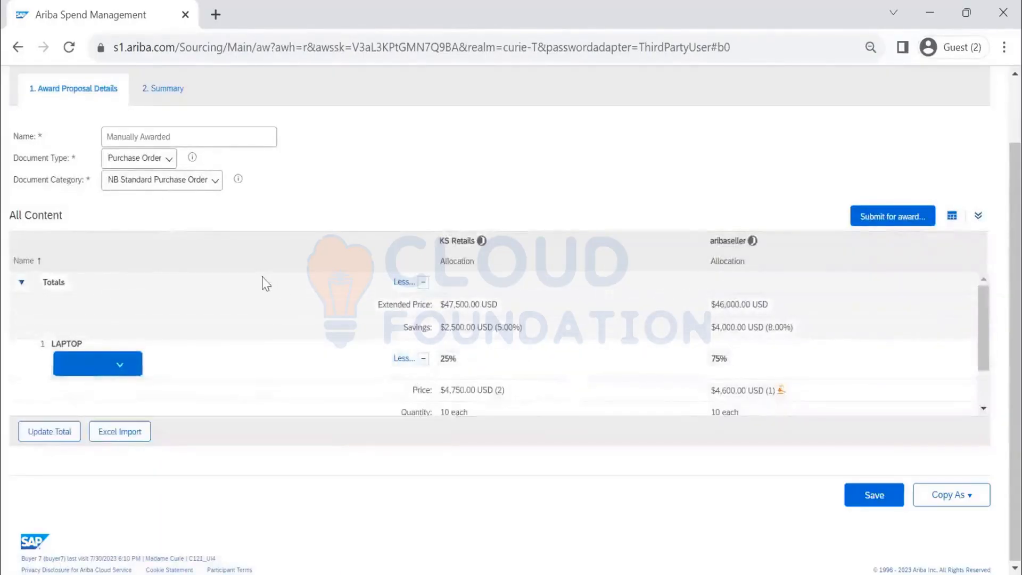
Step: Update the award totals and compare the LAPTOP price and savings details of both suppliers
scroll(264, 301, down, 1)
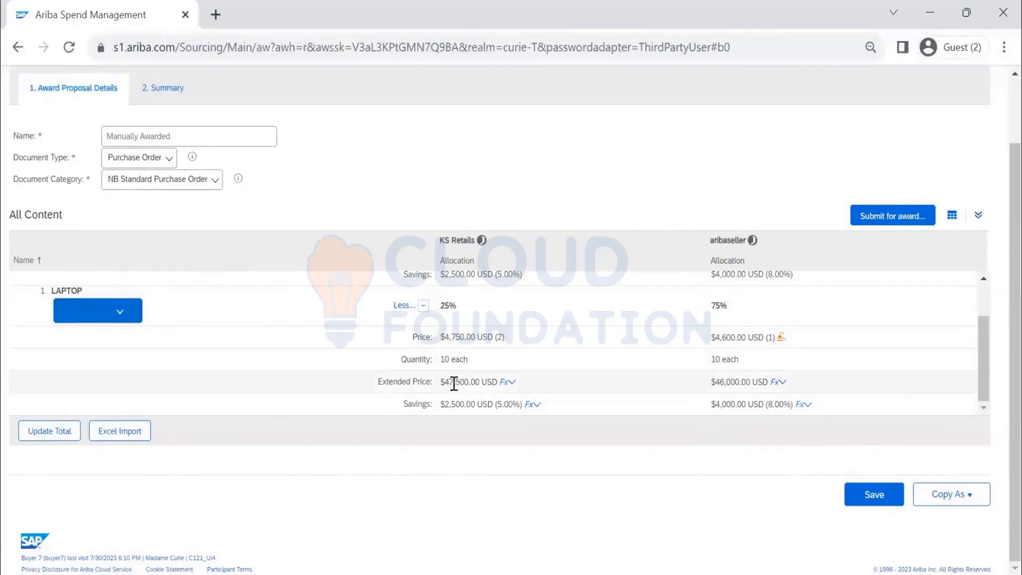
scroll(489, 388, up, 3)
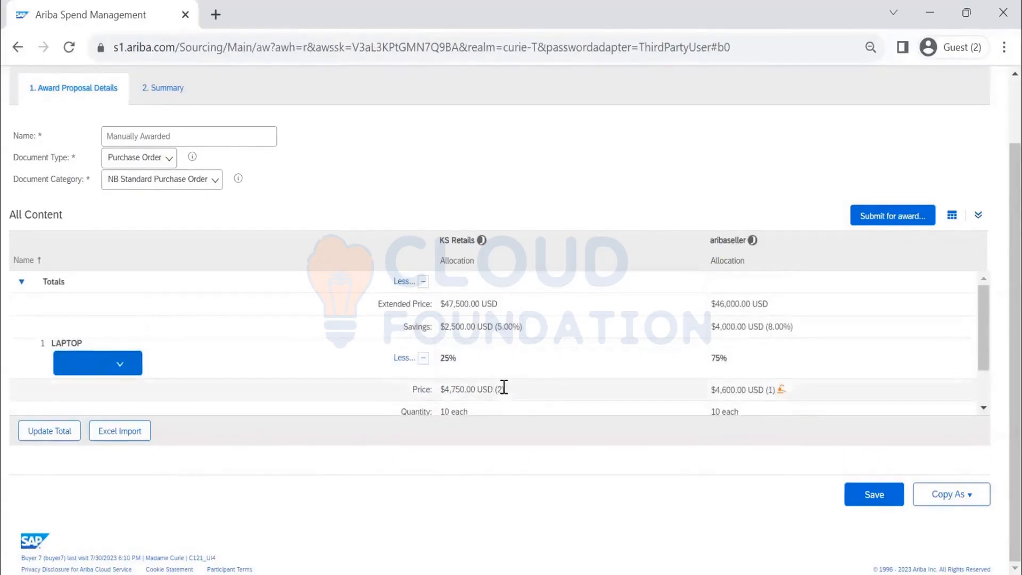
scroll(315, 320, up, 2)
scroll(303, 338, down, 2)
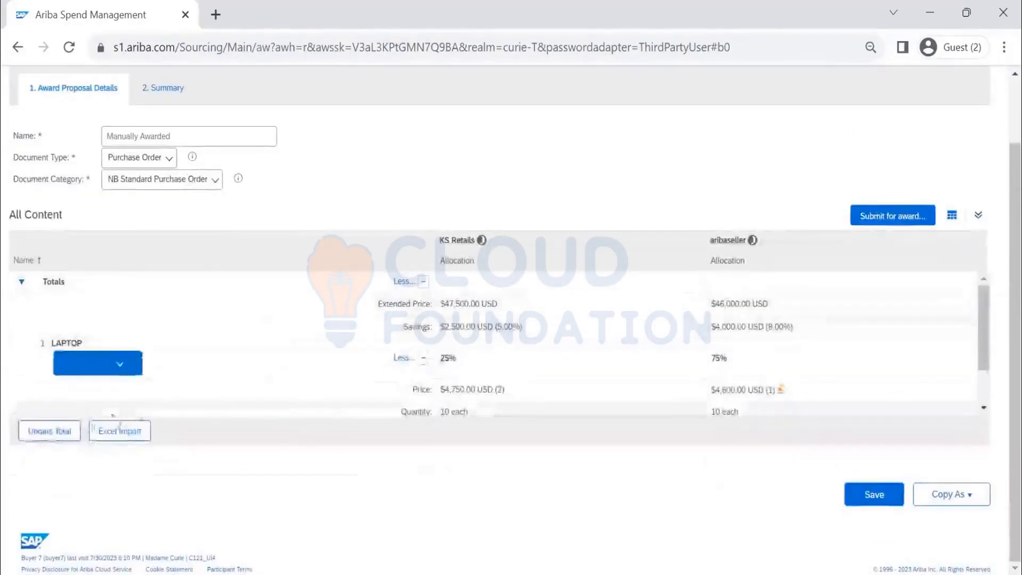
click(54, 440)
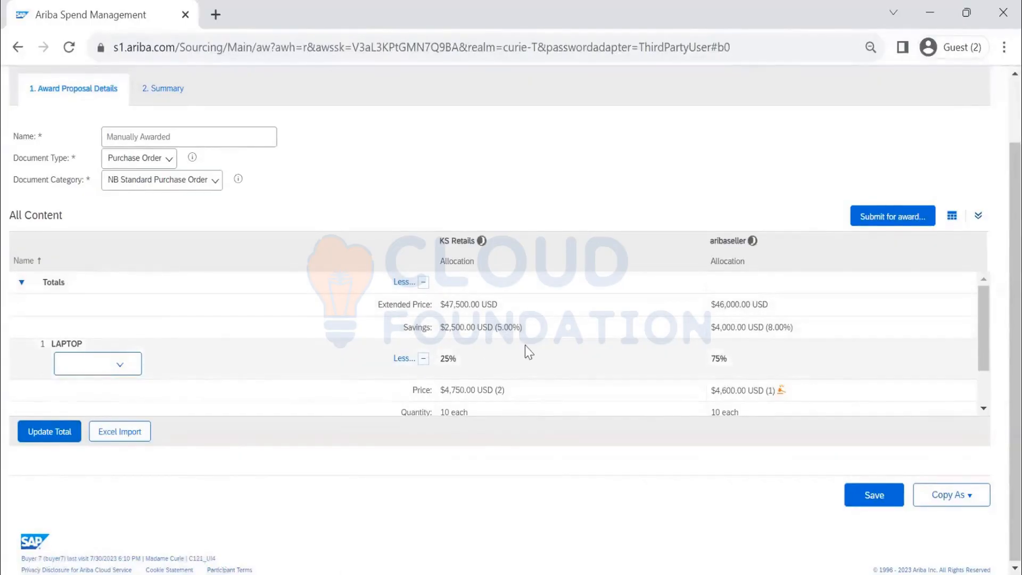
scroll(525, 347, down, 1)
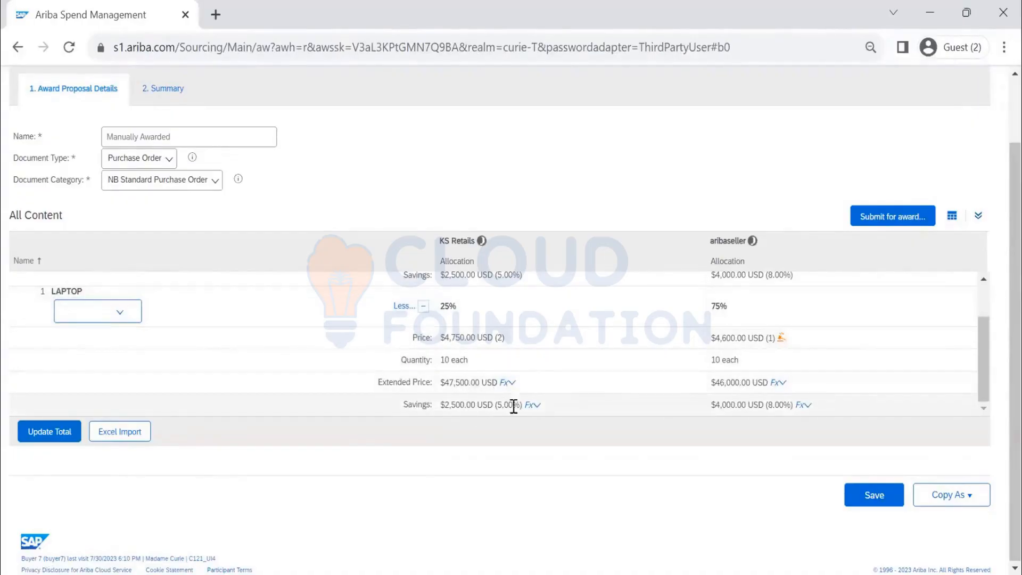
Step: Recheck the LAPTOP split award allocations, save them, and save the Manually Awarded scenario
click(133, 315)
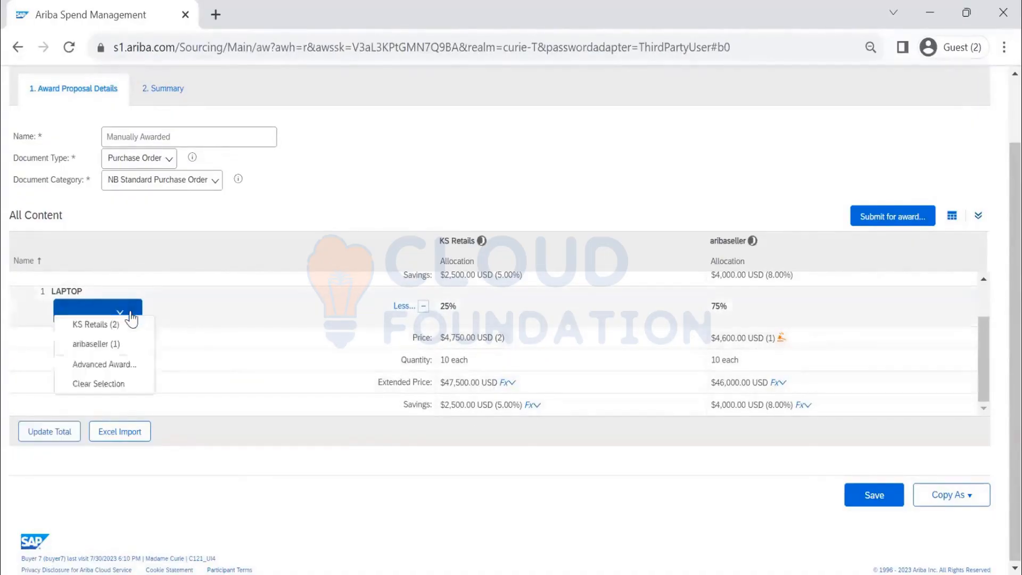
click(128, 366)
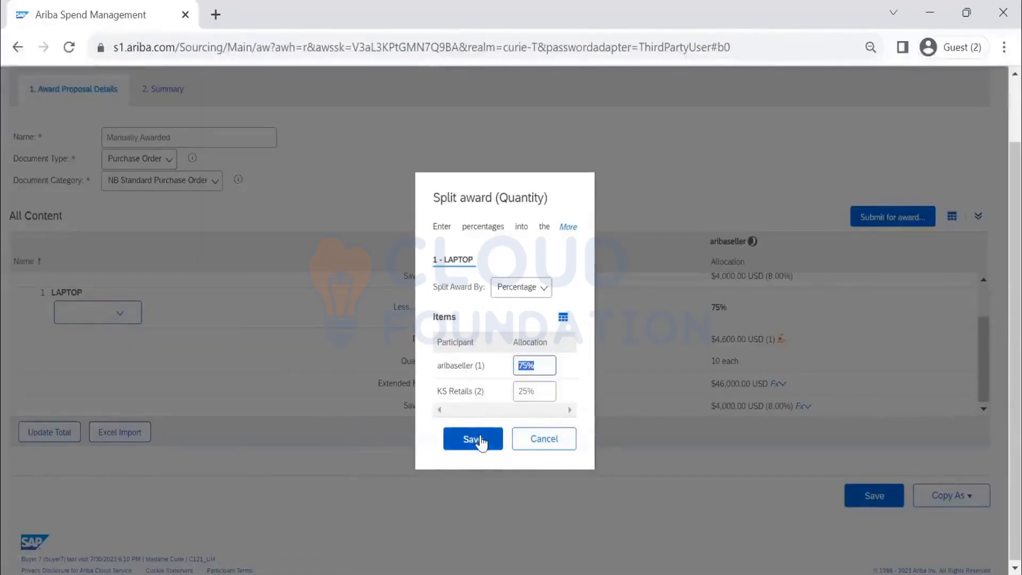
click(474, 439)
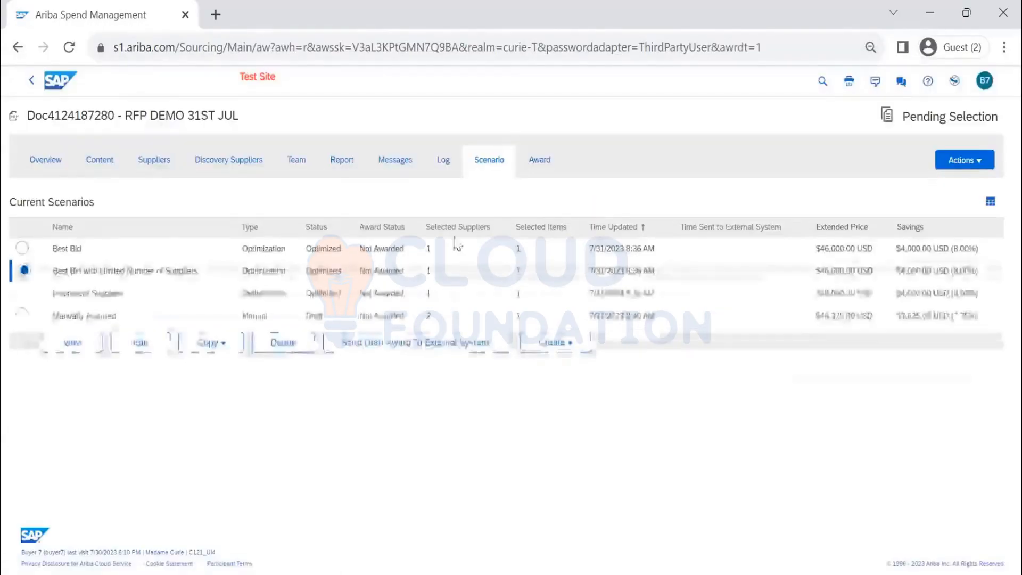
Step: Open the Manually Awarded scenario for viewing and examine its award proposal details and table display options
click(22, 315)
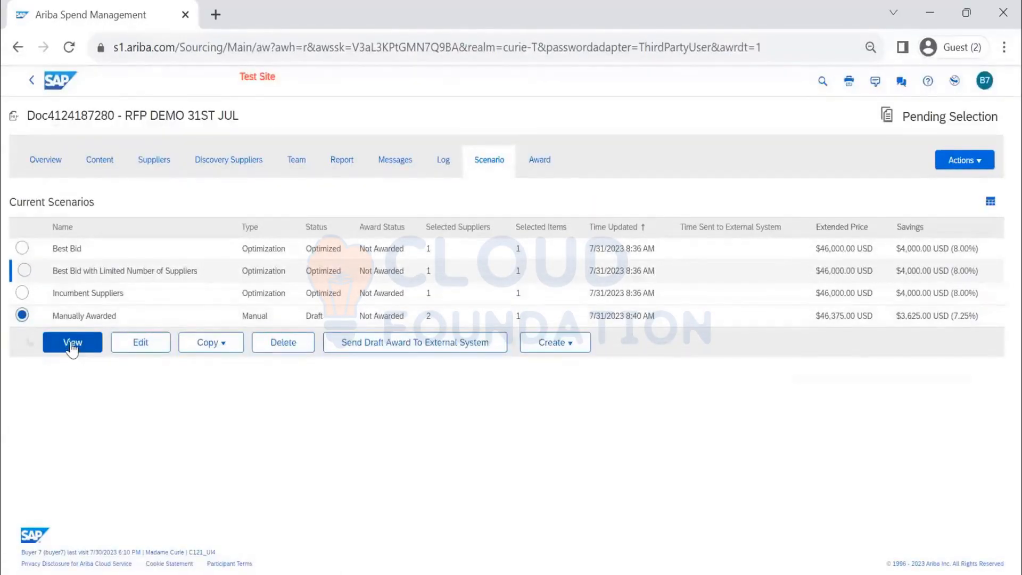
click(73, 344)
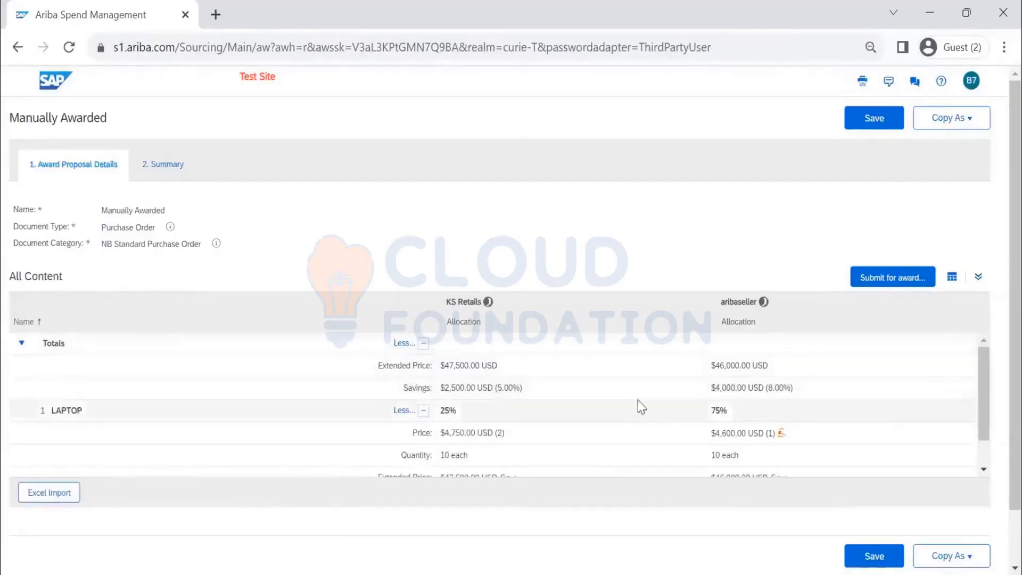
scroll(628, 401, down, 5)
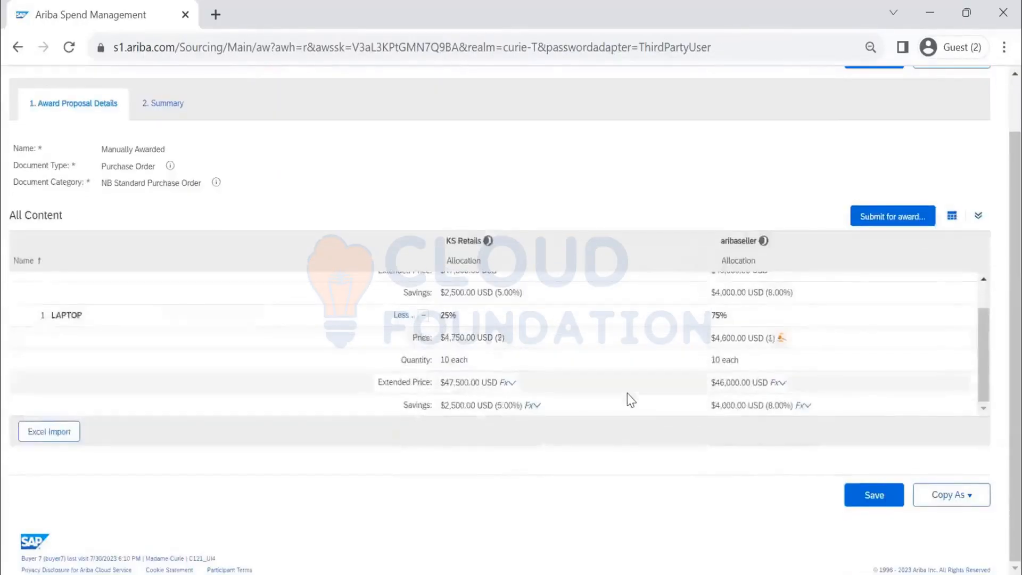
scroll(628, 399, up, 3)
click(952, 216)
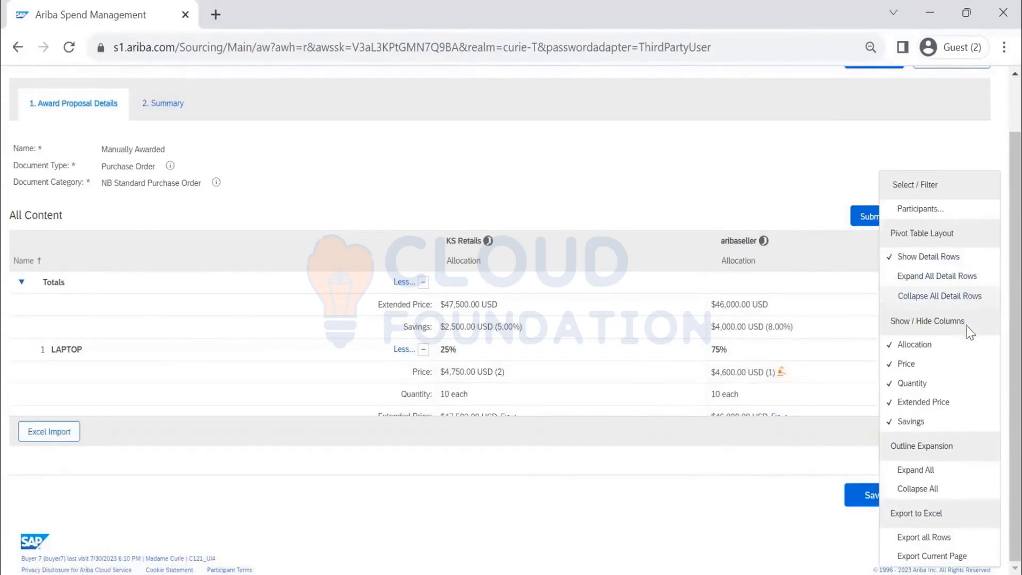
click(689, 538)
scroll(320, 228, up, 2)
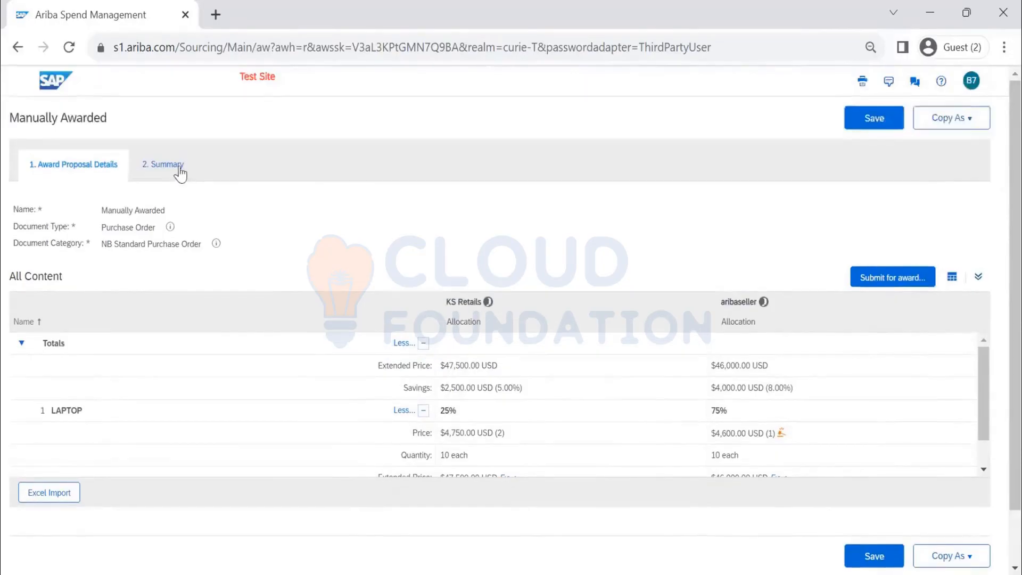
Step: Review the scenario summary with each participant's extended price, and save the scenario to return to the scenario list
click(181, 169)
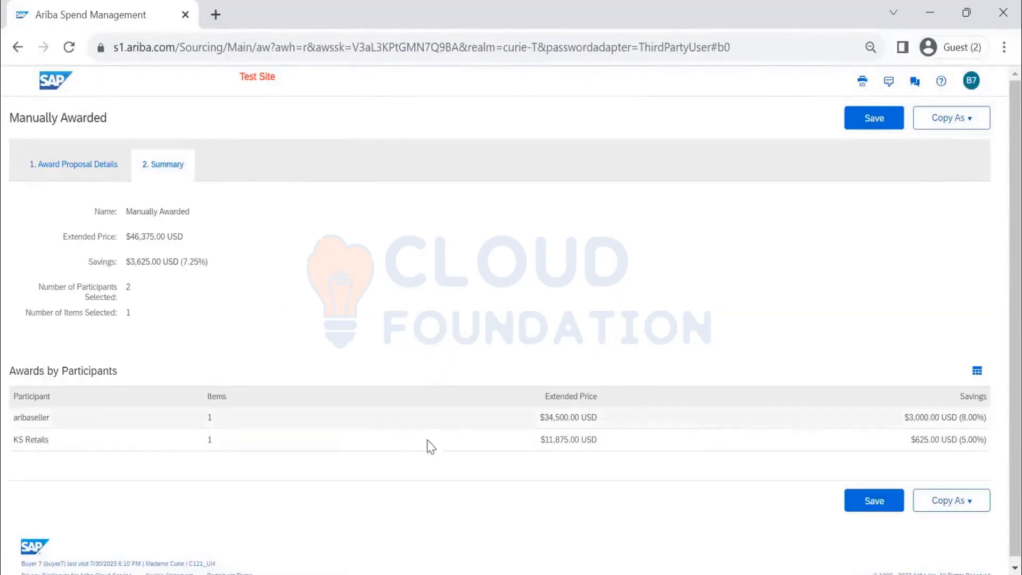
scroll(142, 302, down, 1)
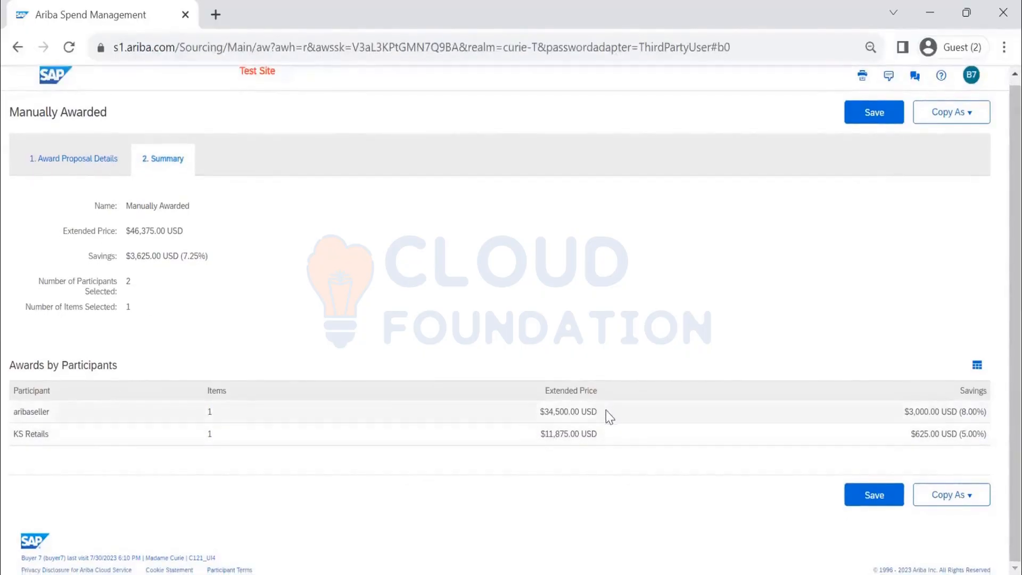
drag(610, 417, 520, 417)
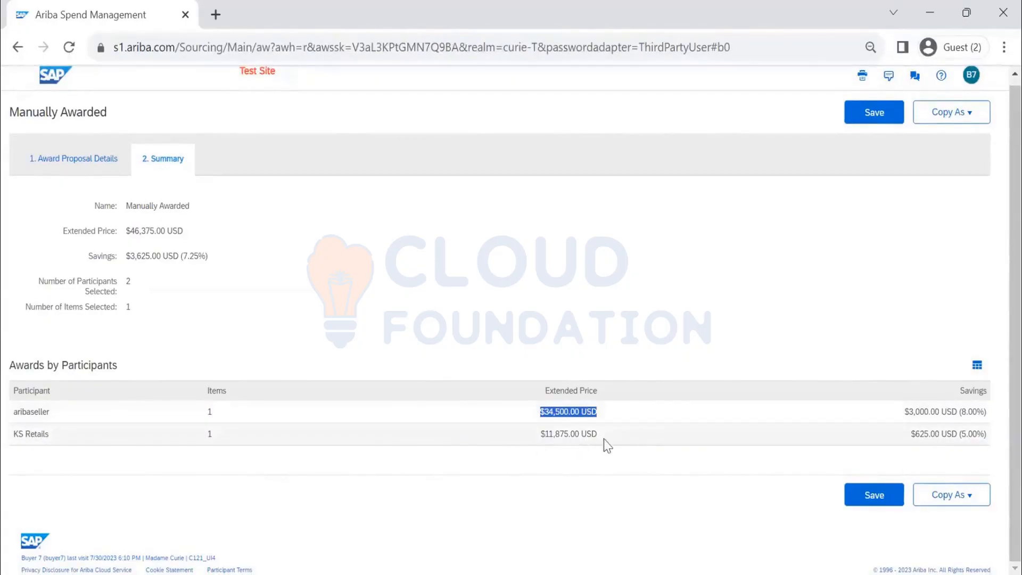
drag(612, 435, 536, 435)
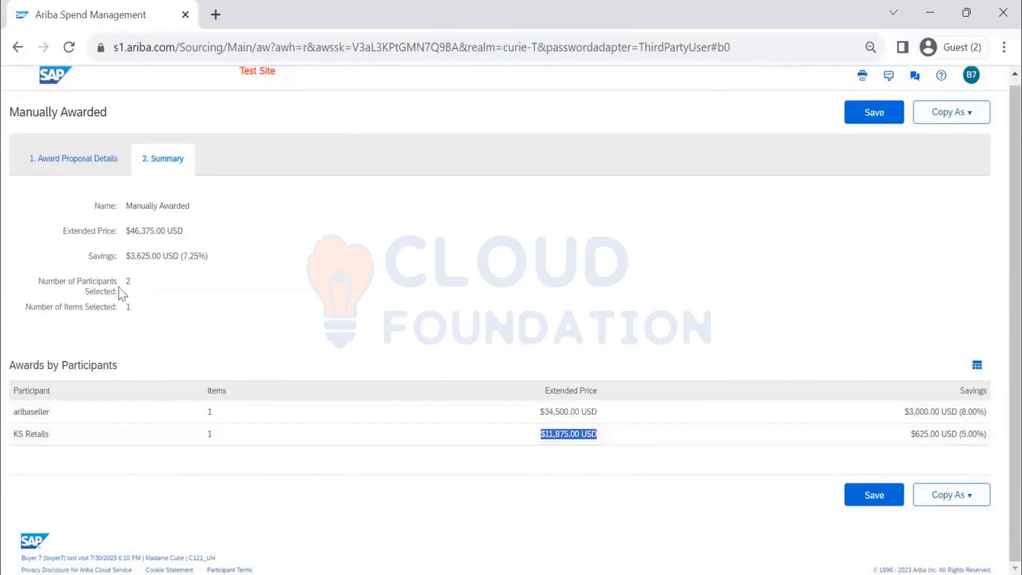
click(860, 118)
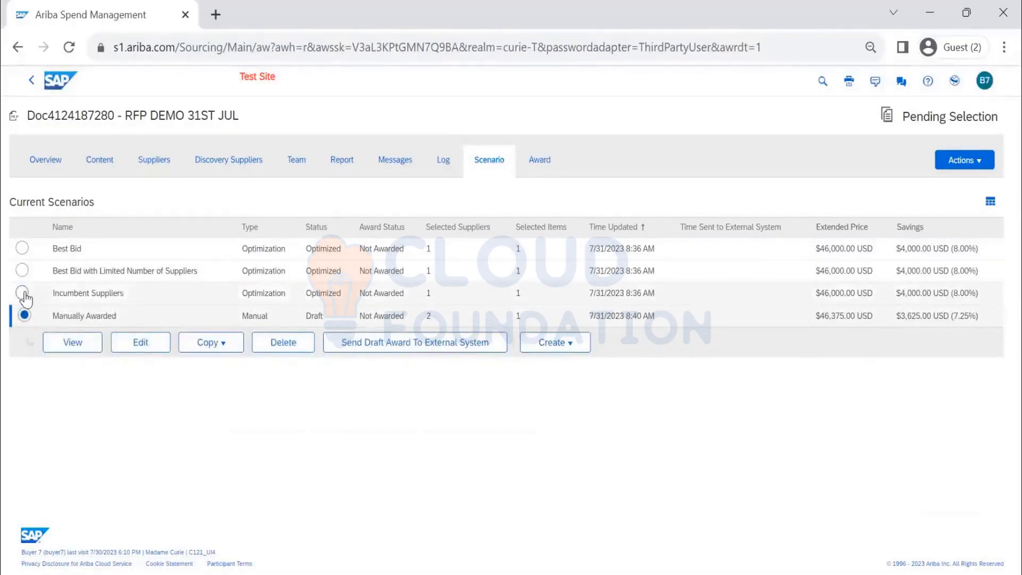
Step: Open the Best Bid scenario, review its goals and constraints, and save it to return to the scenario list
click(23, 248)
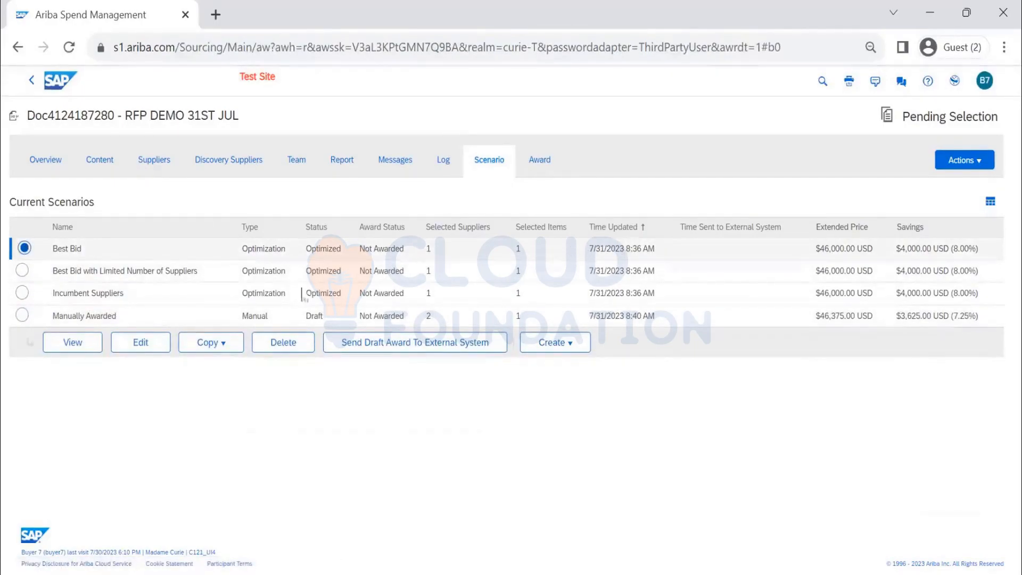
click(72, 343)
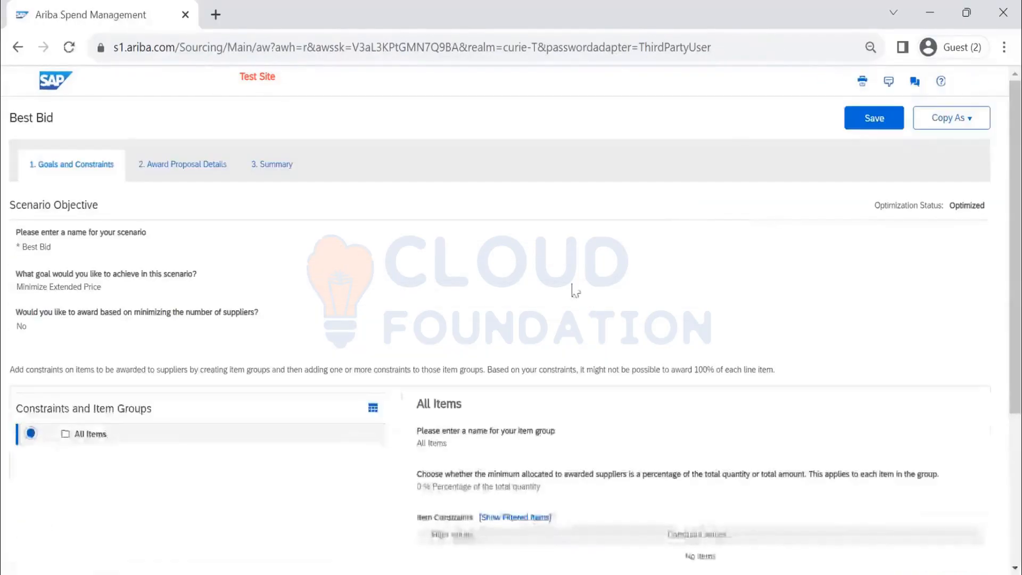
scroll(319, 276, down, 4)
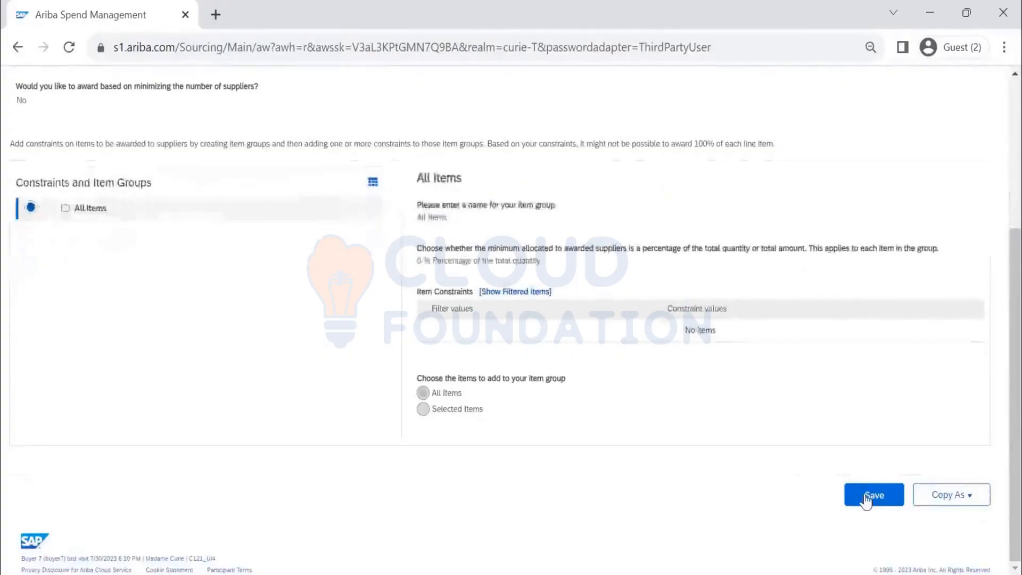
click(866, 499)
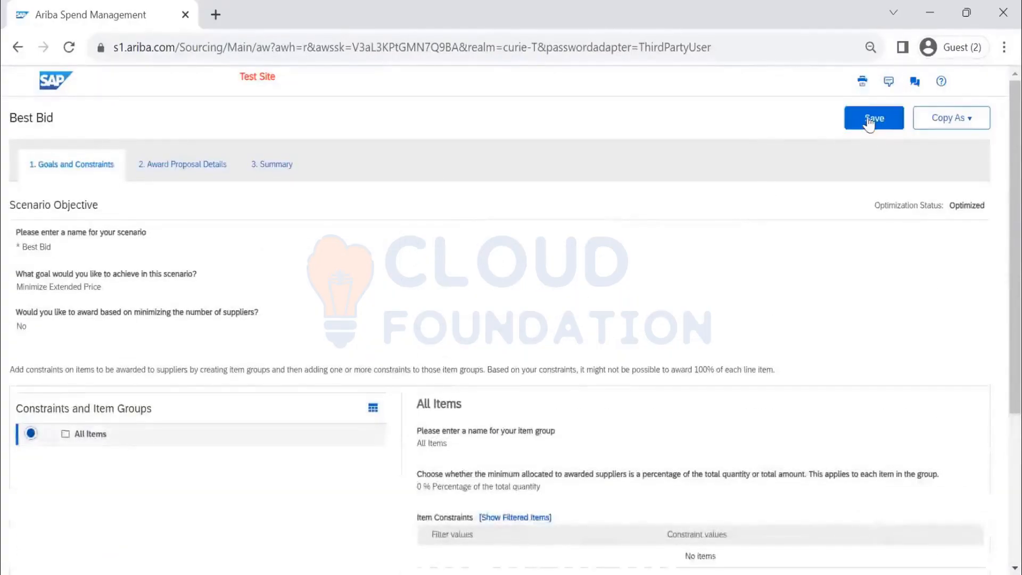
click(869, 120)
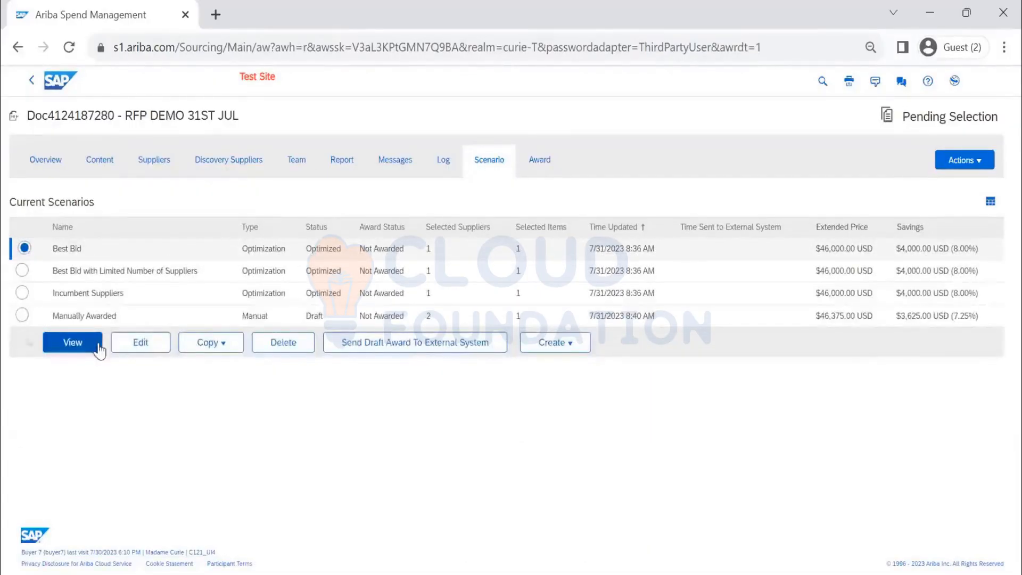
Step: Reopen the Best Bid scenario, check the supplier allocation in its award proposal details, and submit it for award
click(63, 349)
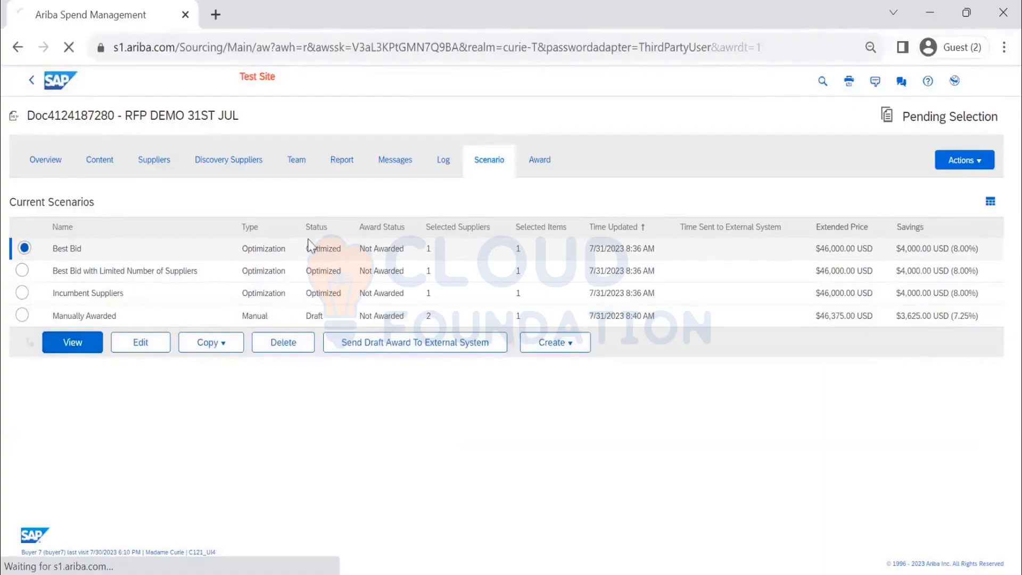
click(201, 168)
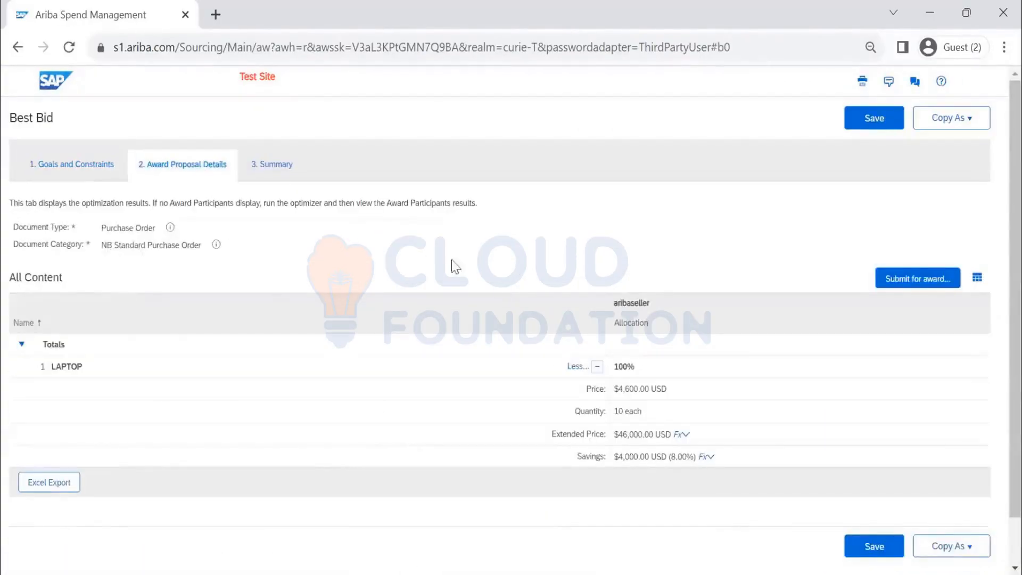
scroll(272, 383, down, 2)
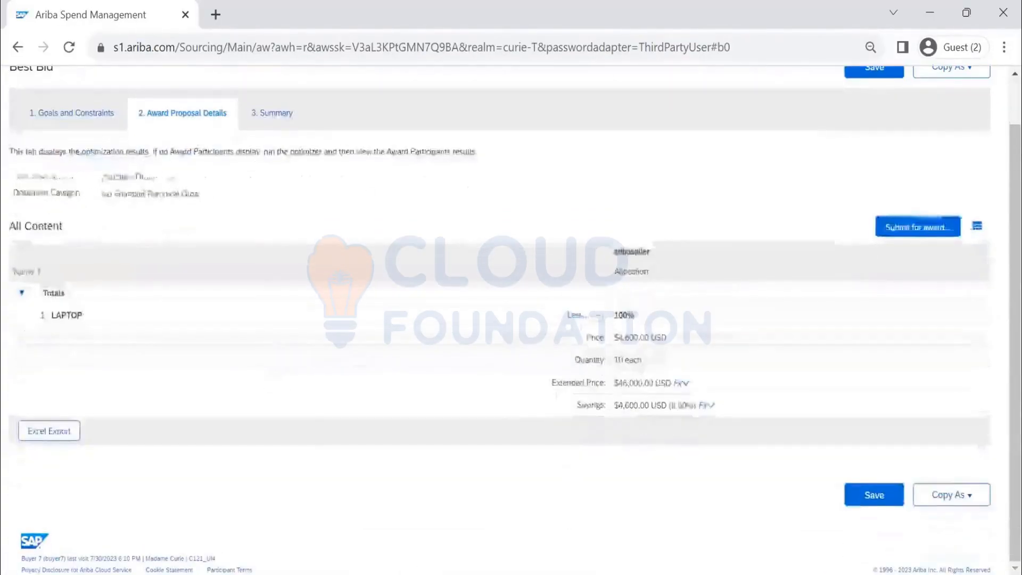
drag(623, 253, 614, 252)
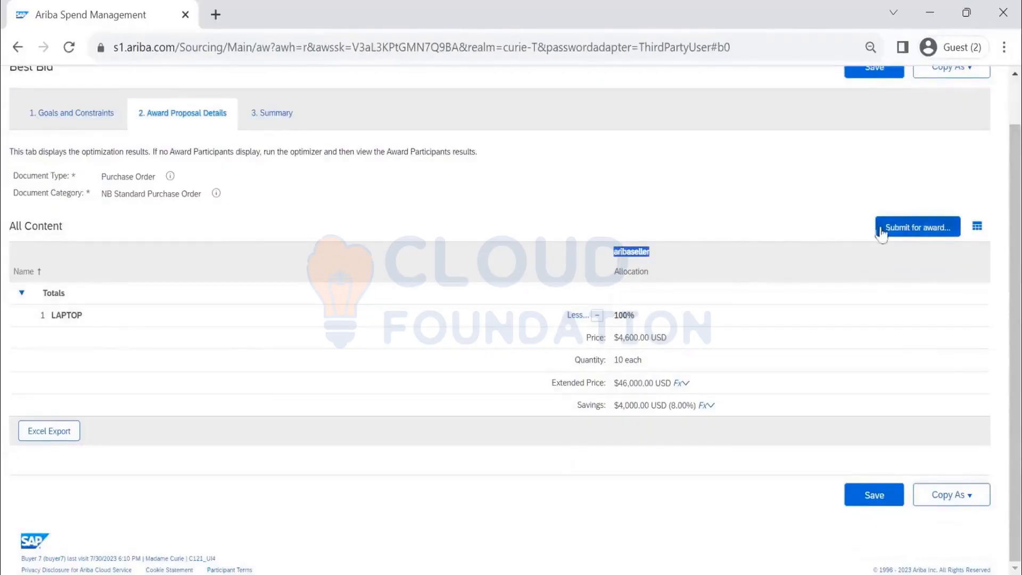
scroll(928, 322, up, 2)
click(936, 284)
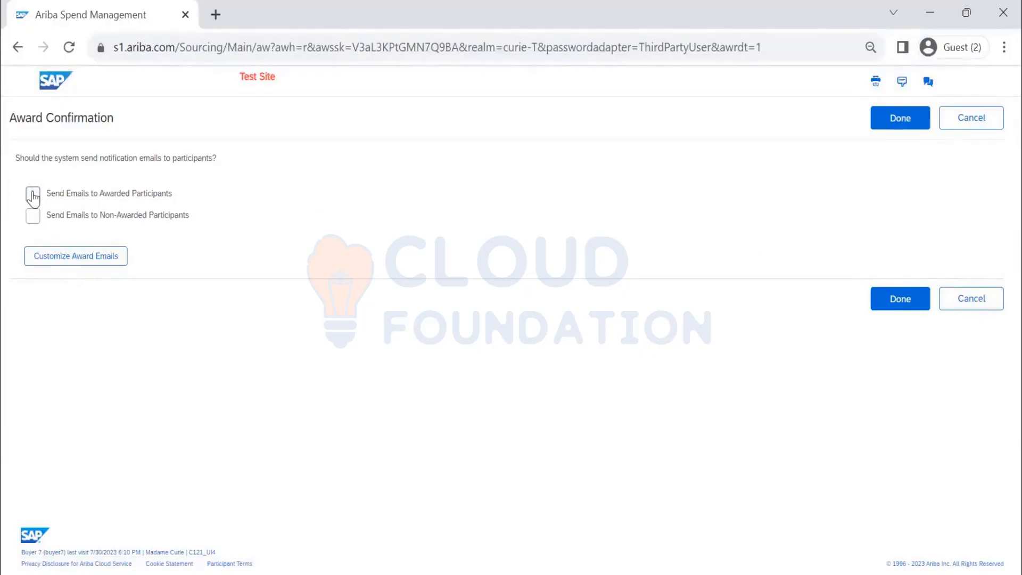
Step: Enable notification emails to both awarded and non-awarded participants in the award confirmation
click(31, 217)
drag(178, 200, 45, 194)
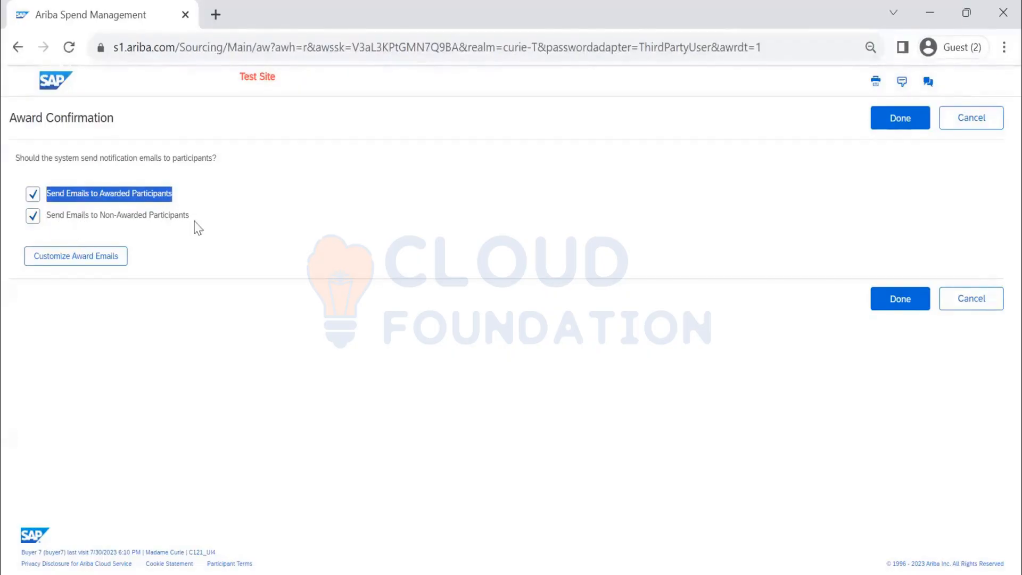
drag(198, 218, 35, 217)
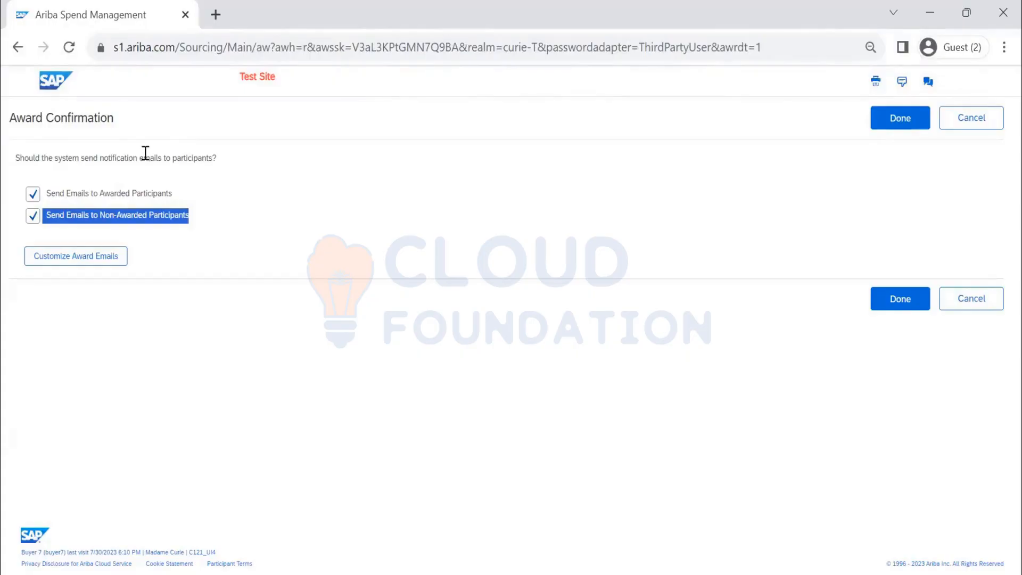
Step: Open the award email templates and start customizing the Non-Awarding announcement, reviewing its subject
click(69, 266)
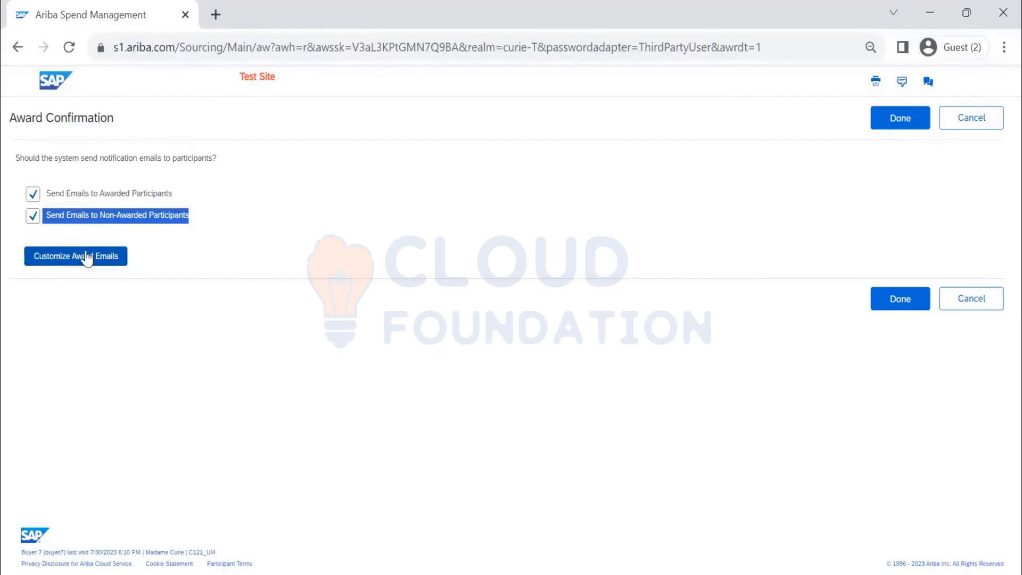
click(87, 259)
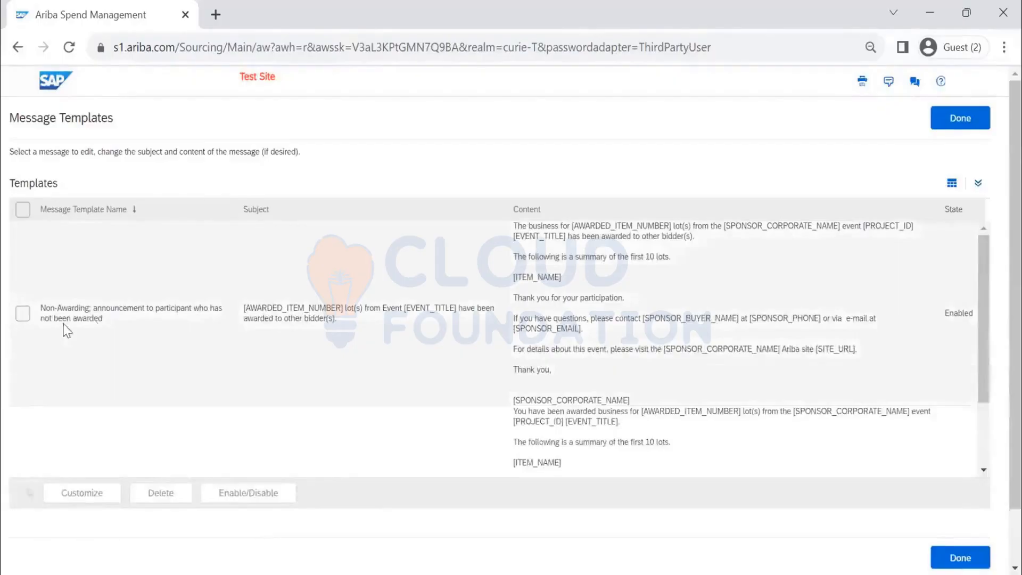
click(23, 315)
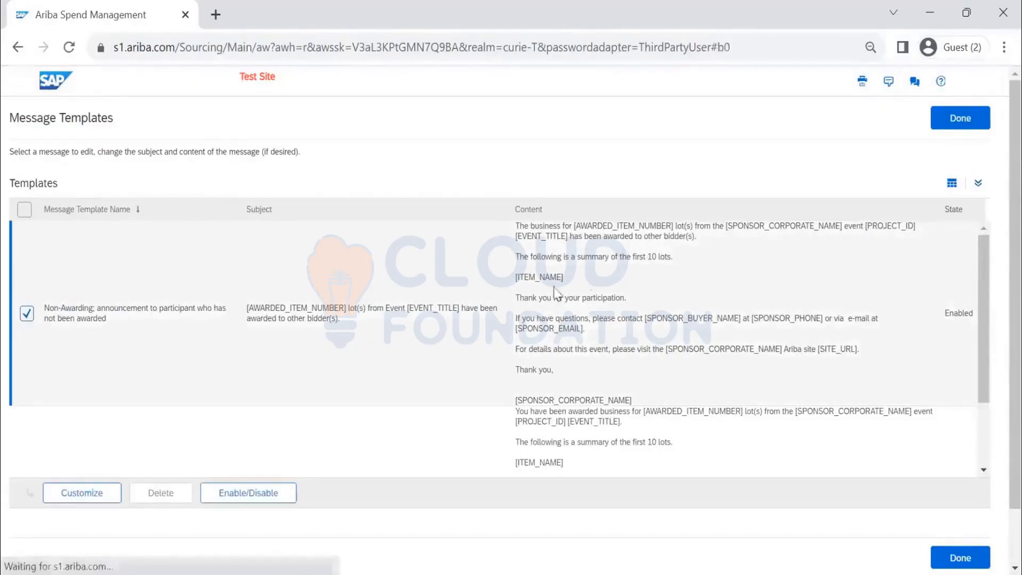
click(83, 498)
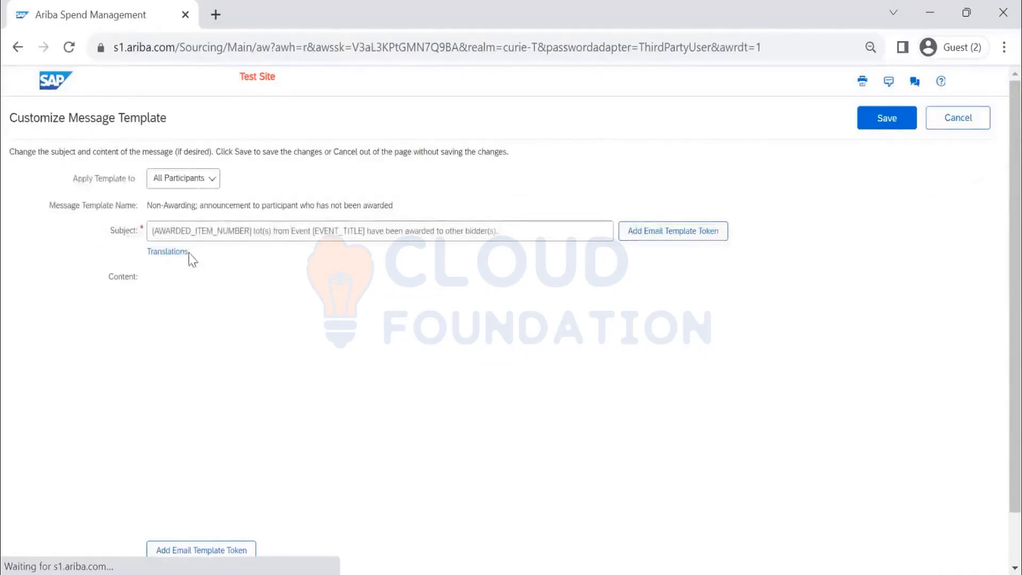
click(227, 240)
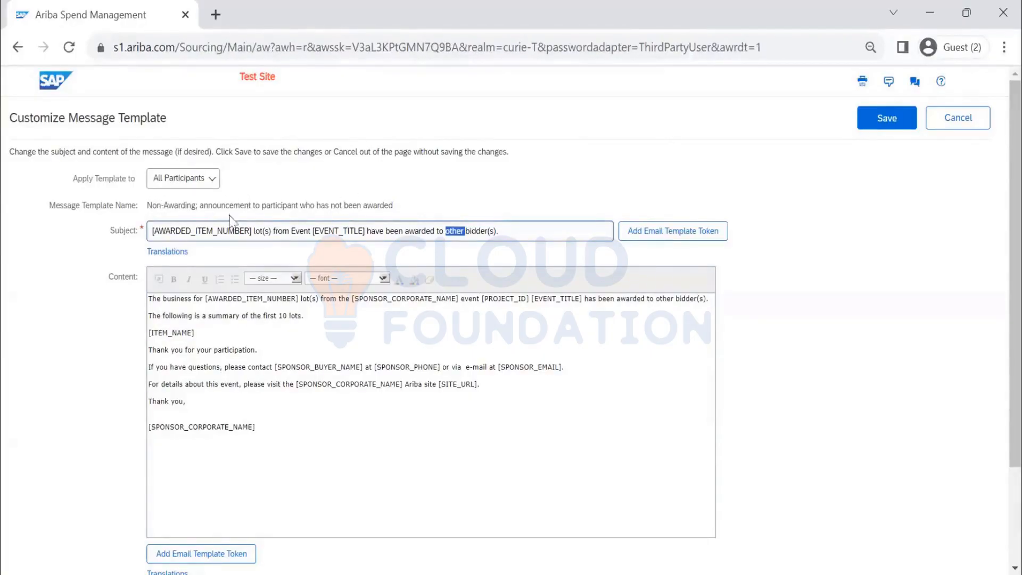
Step: Add a signature line with the sender's name and "- TEST SUPPLIER" below "Thank you," in the Non-Awarding message content
click(205, 413)
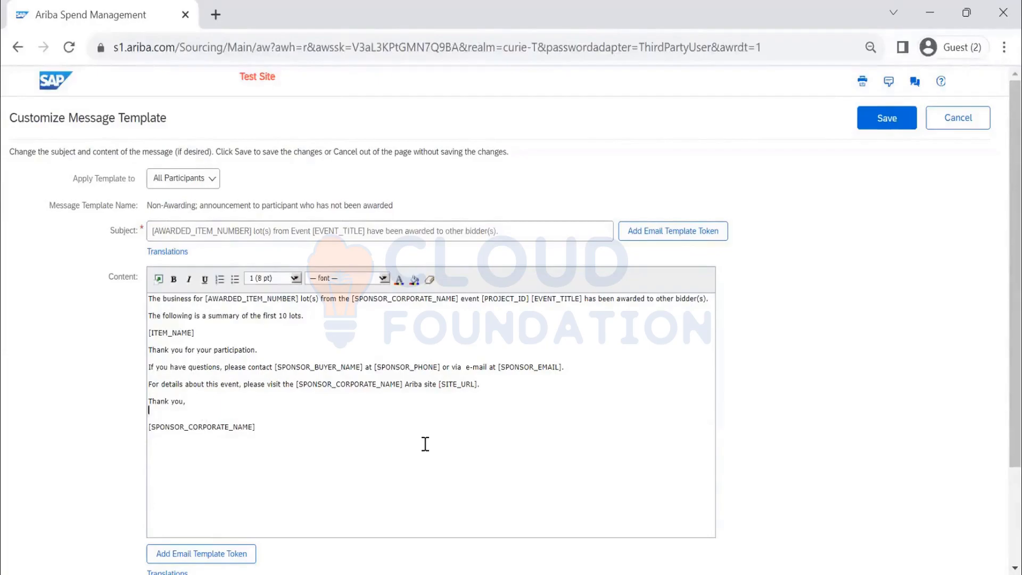
scroll(267, 383, down, 3)
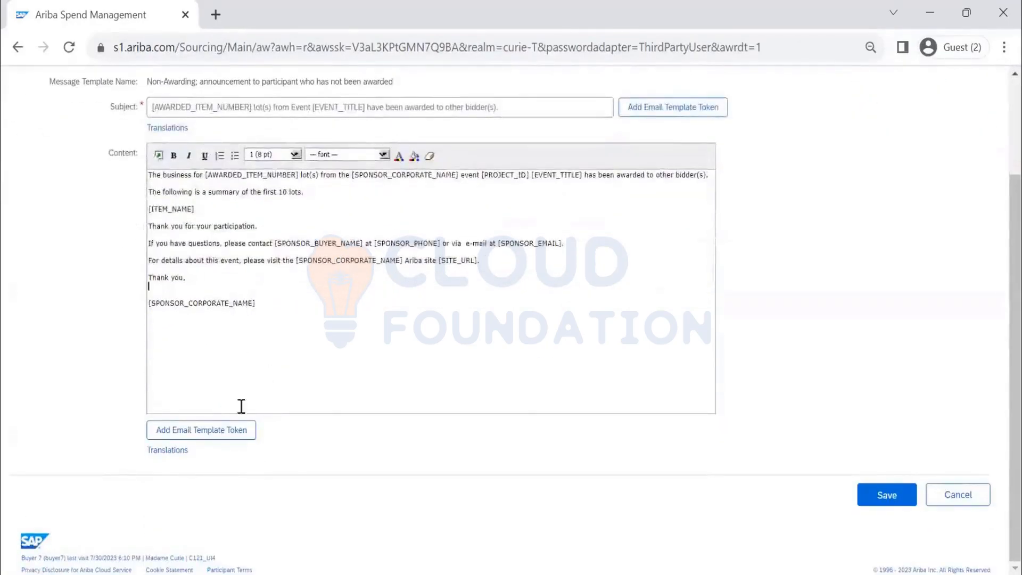
click(208, 432)
key(Return)
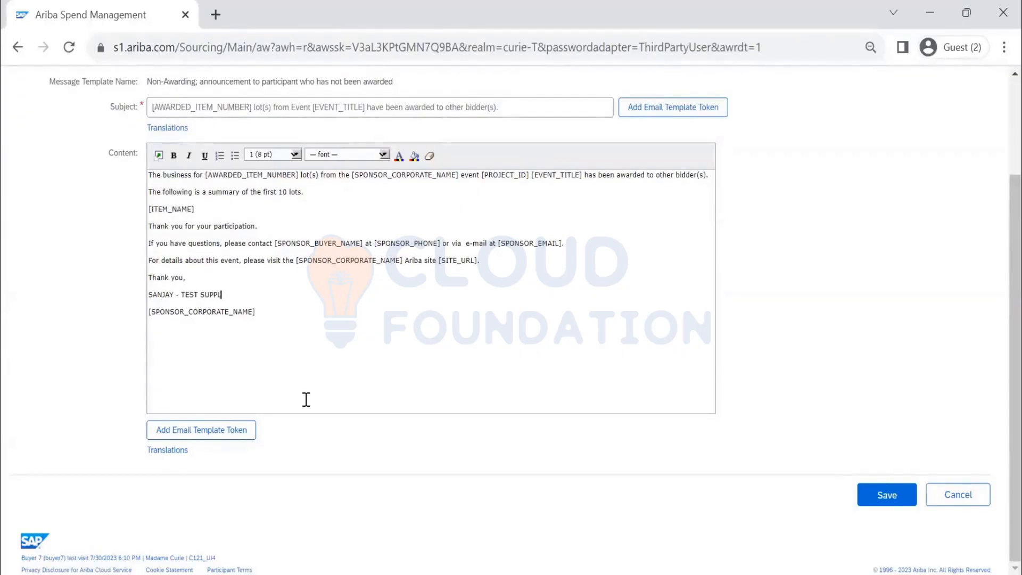
Step: Select the whole new signature line and set its text color to light purple-blue, #787aff
key(ctrl+shift+Left)
key(ctrl+shift+Left)
key(ctrl+shift+Left)
key(ctrl+shift+Left)
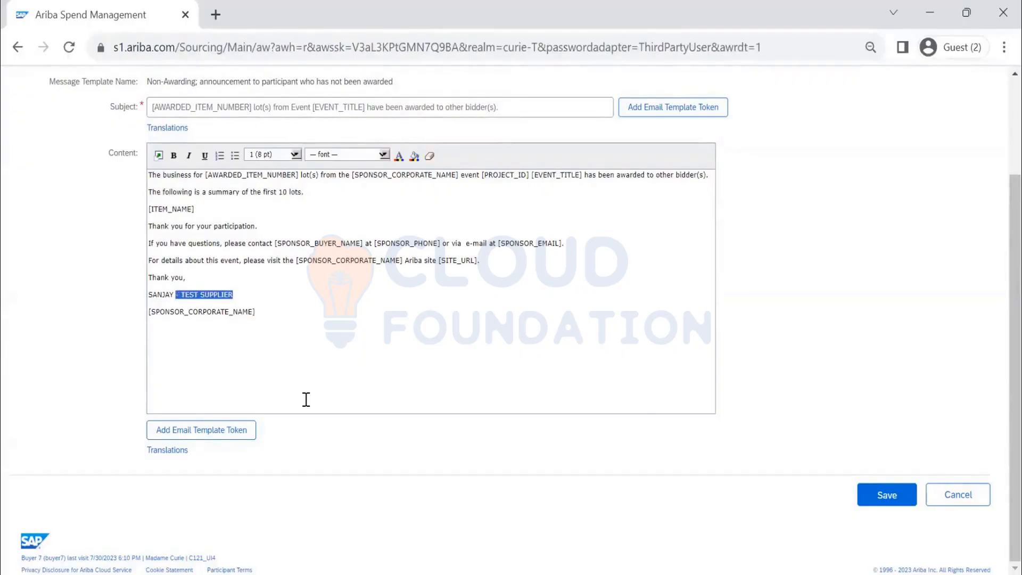
click(399, 156)
click(426, 245)
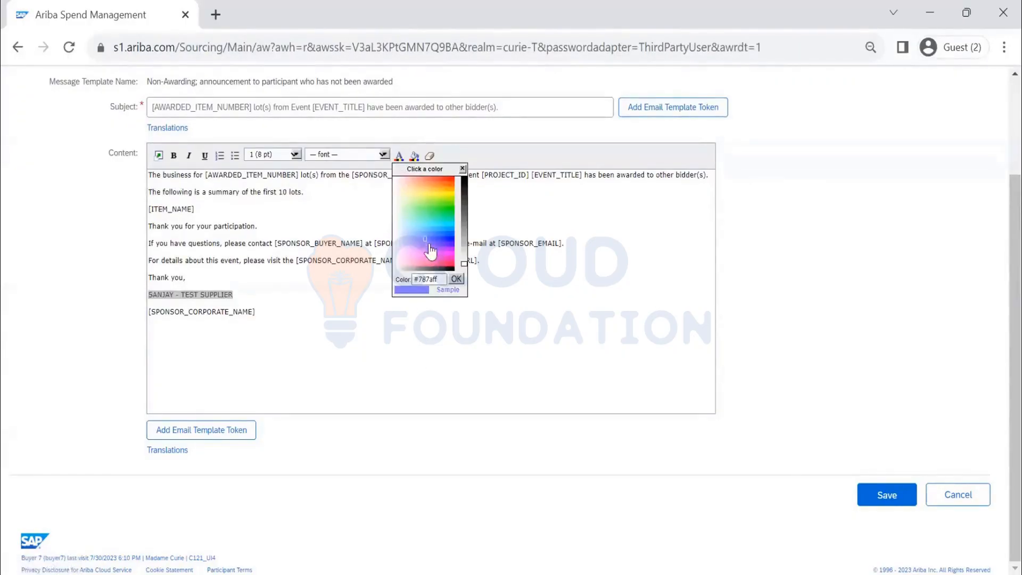
click(456, 279)
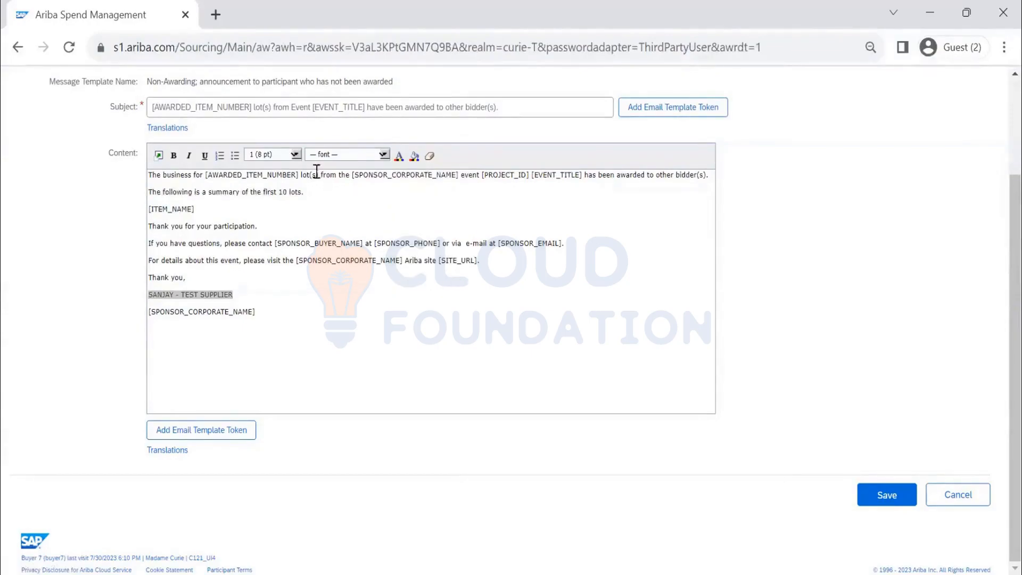
Step: Try the signature line at 36 pt, set its size to 5 (18 pt), and save the Non-Awarding template
click(294, 155)
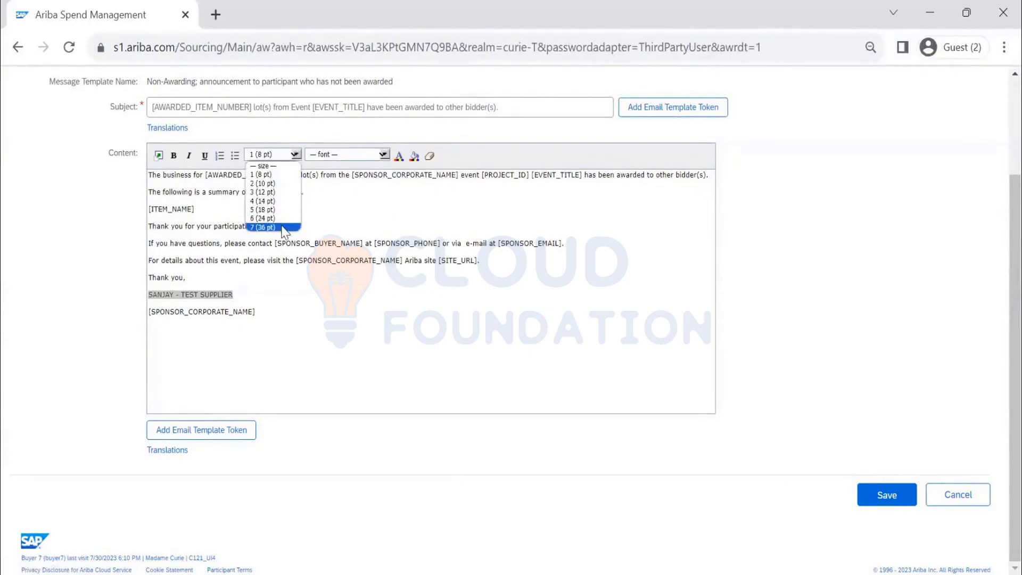
click(284, 227)
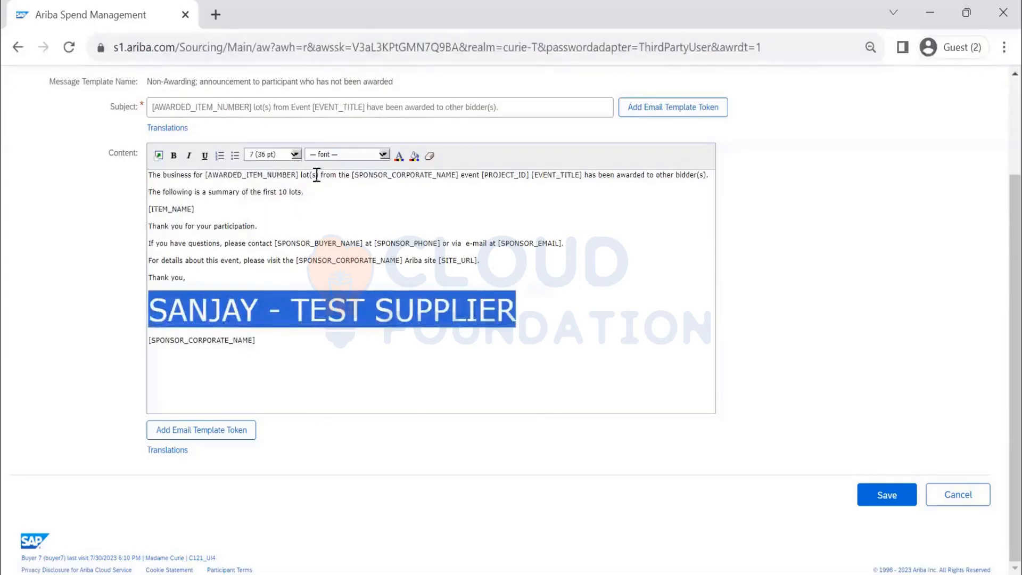
click(295, 155)
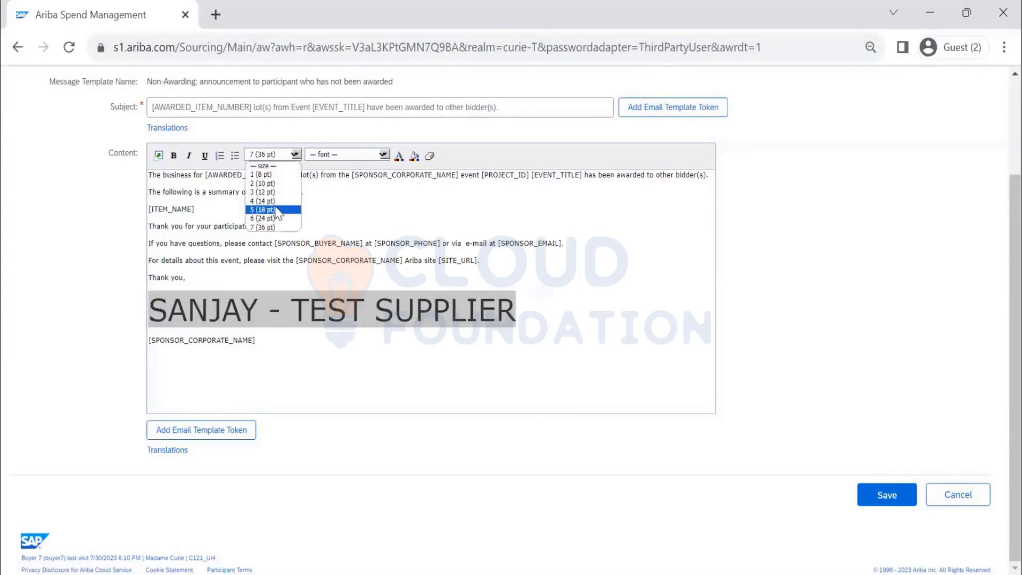
click(277, 210)
scroll(480, 326, up, 3)
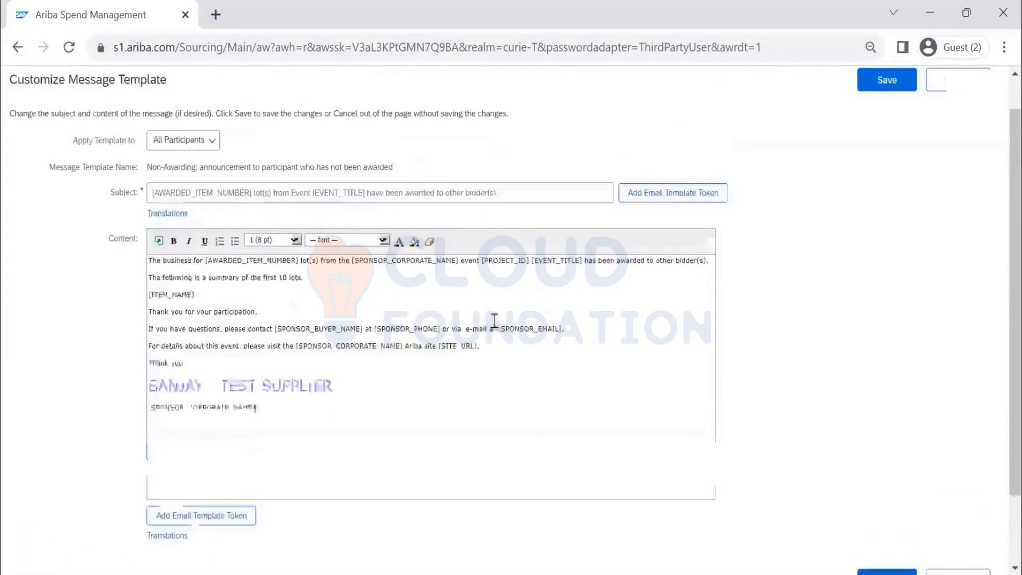
click(897, 81)
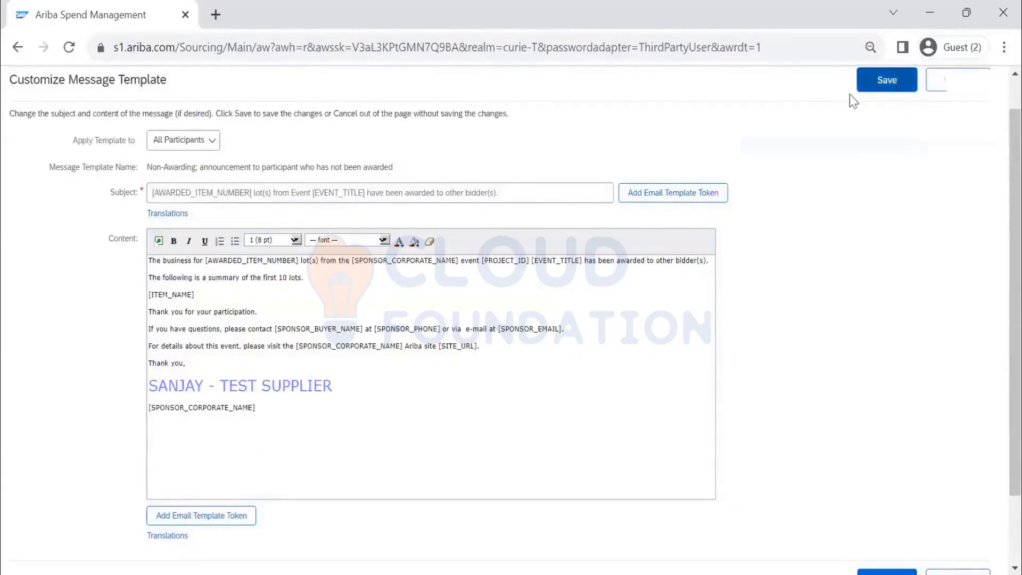
click(868, 84)
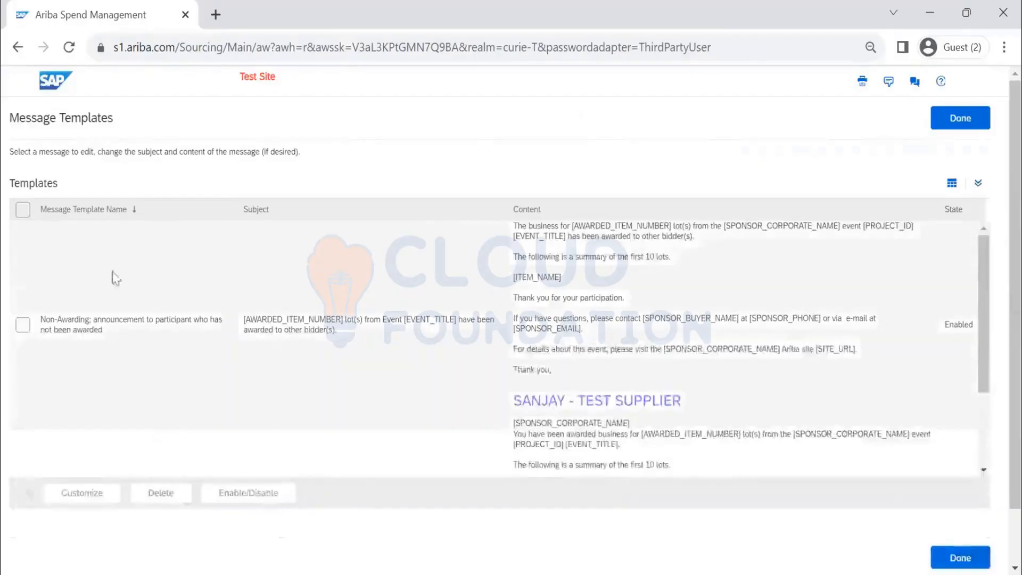
Step: Open the Awarding announcement template for customization and append "CONGRATULATIONS" to its subject
scroll(113, 279, down, 3)
scroll(105, 287, down, 2)
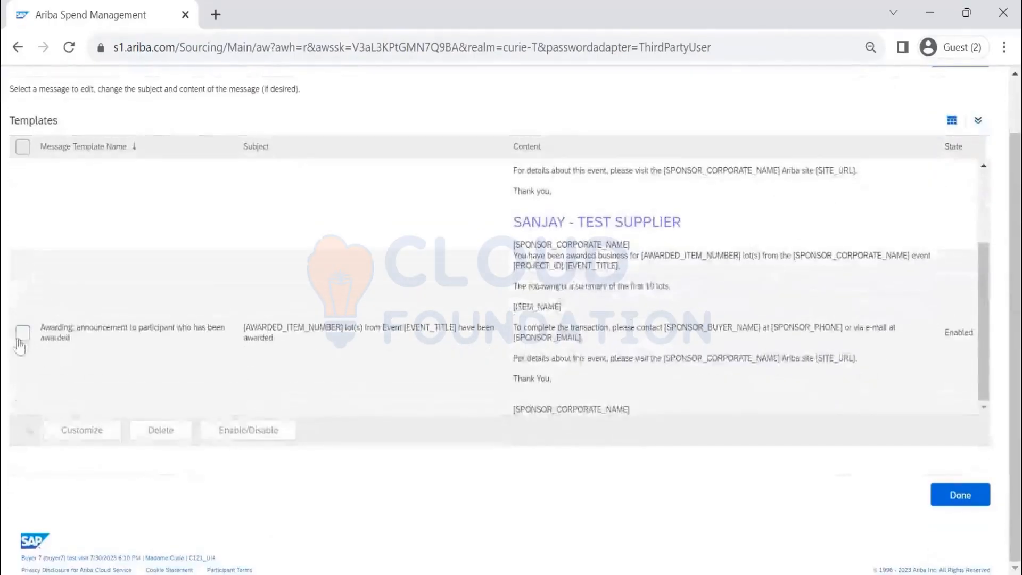
click(48, 335)
click(84, 429)
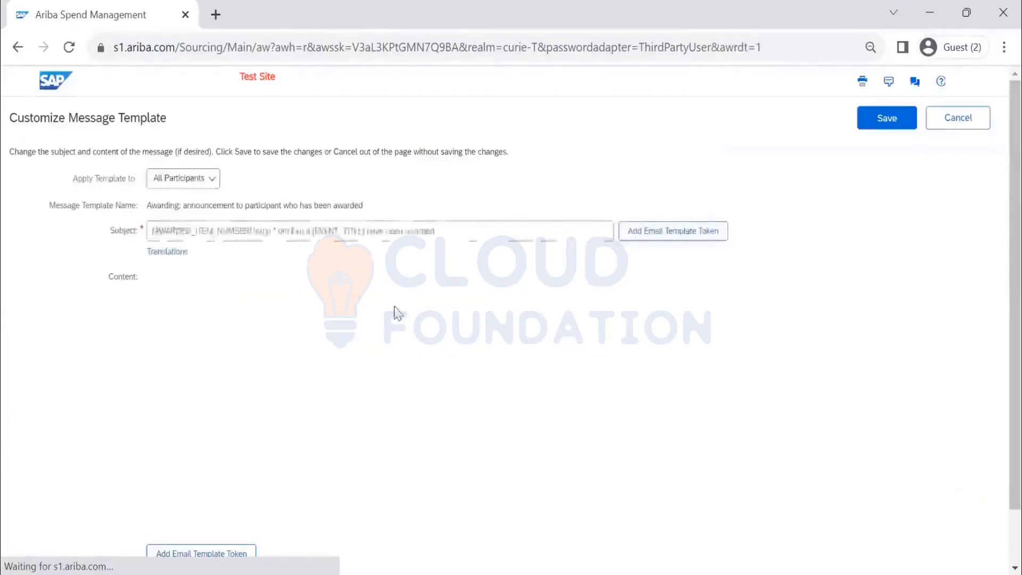
click(468, 234)
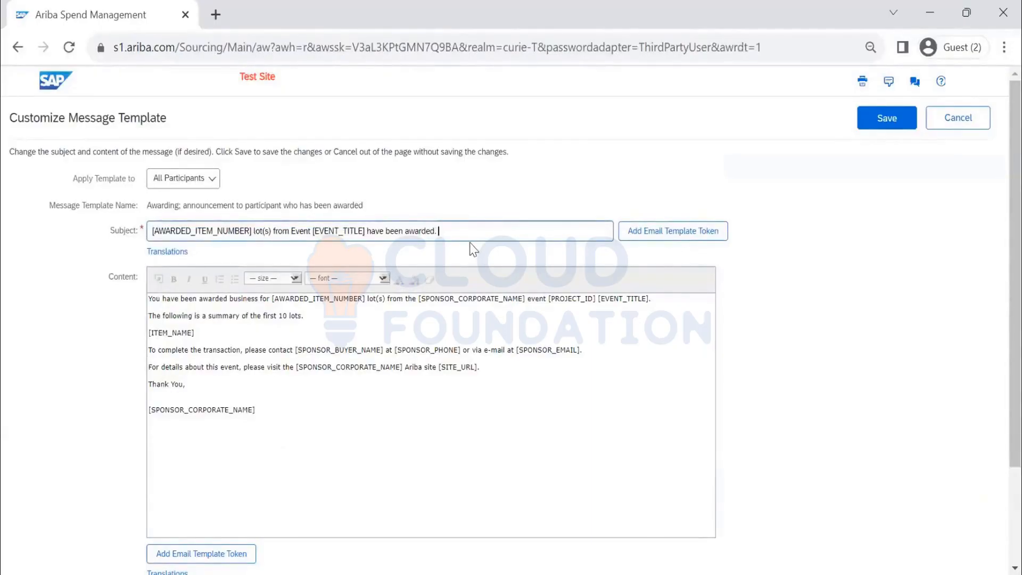
text(CONGRATULATIONS)
Step: Add a signature line with the sender's name and "_TEST BUYER" below "Thank You," in the Awarding message content
click(226, 396)
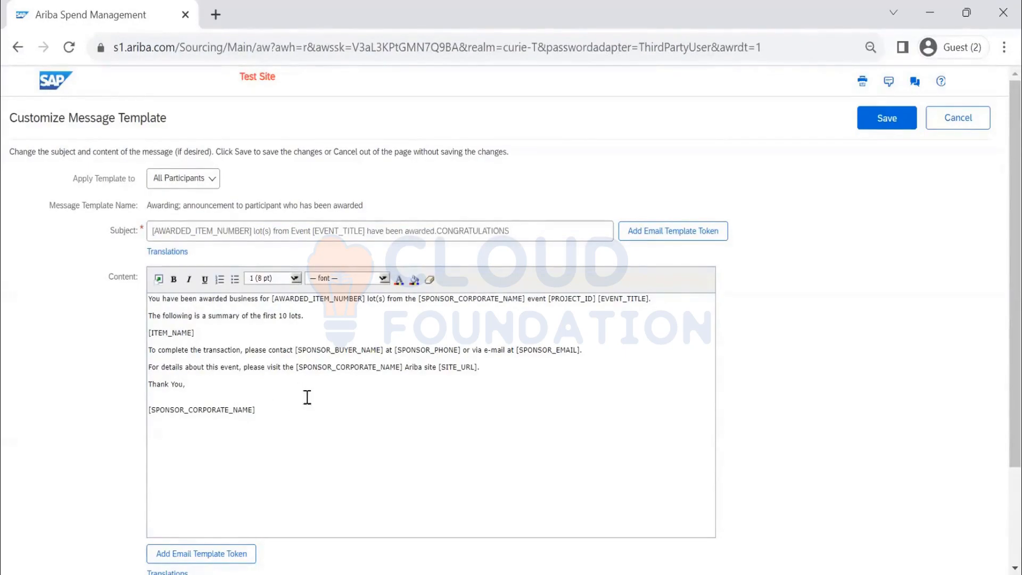
key(Return)
text(SANJAY_TEST SU)
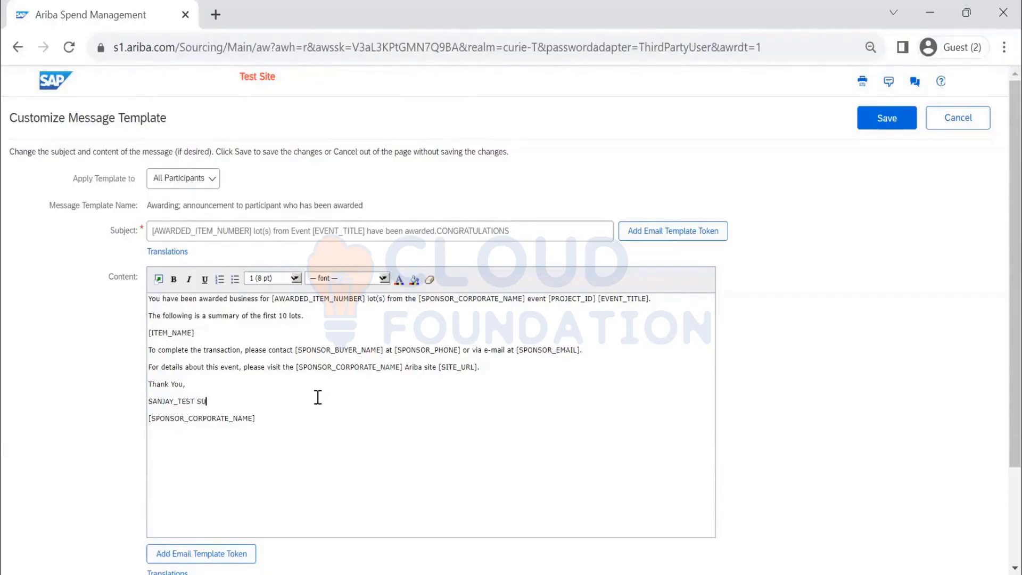
key(BackSpace)
Step: Select the whole new signature line in the Awarding message and set its text size to 6 (24 pt)
key(ctrl+shift+Left)
key(ctrl+shift+Left)
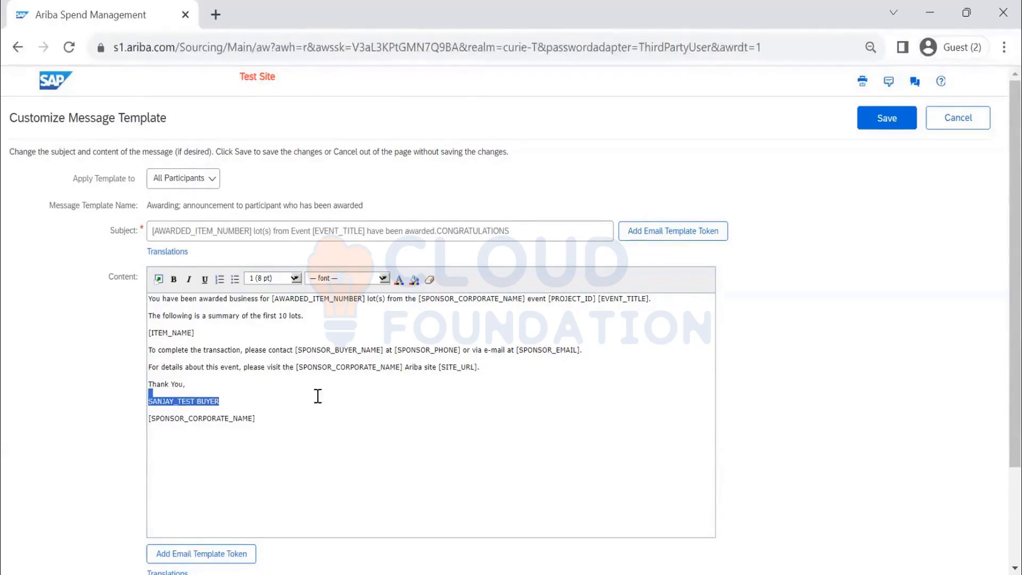
click(295, 279)
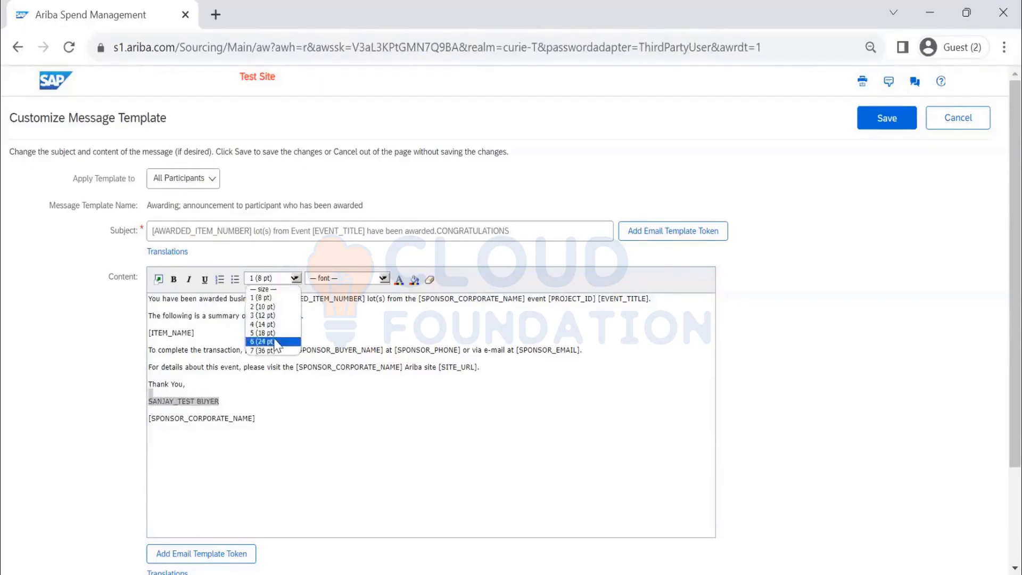
click(264, 341)
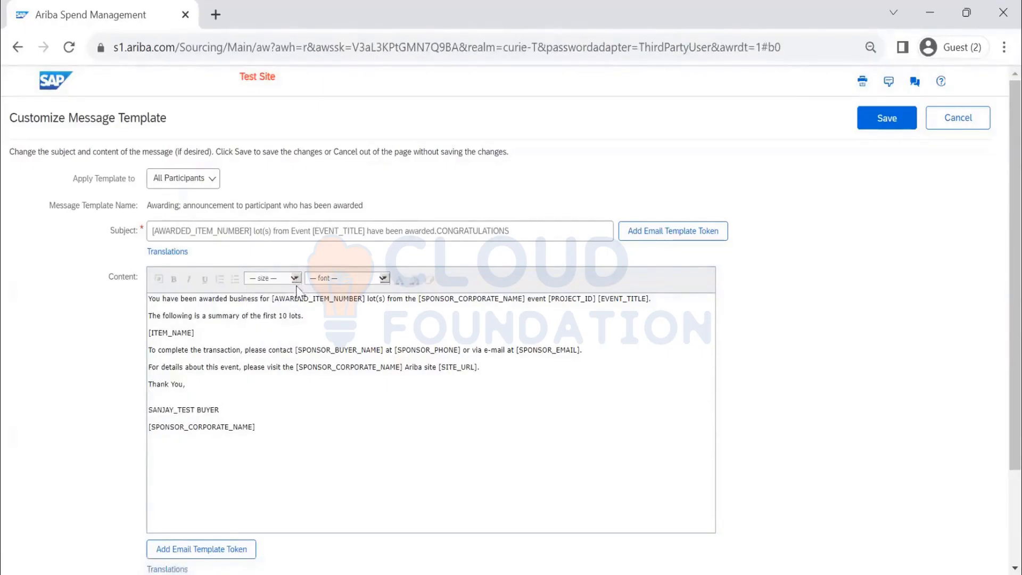
drag(219, 410, 150, 398)
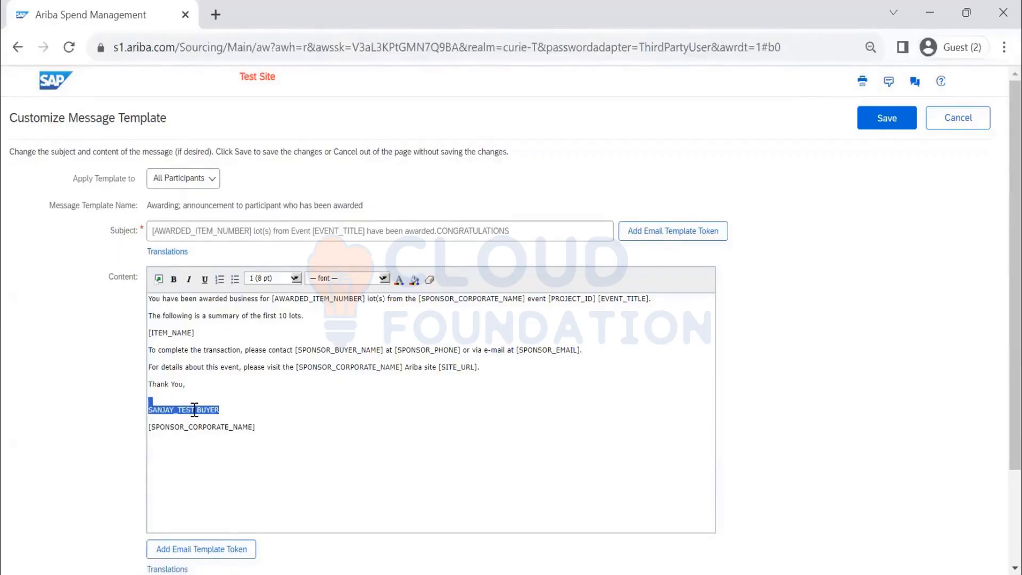
drag(220, 411, 140, 413)
click(294, 278)
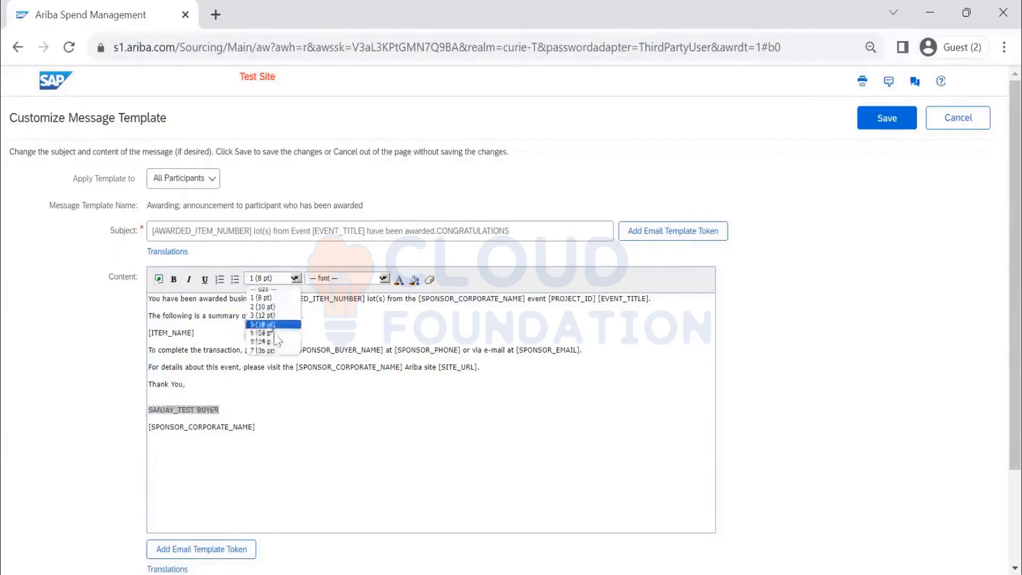
click(263, 342)
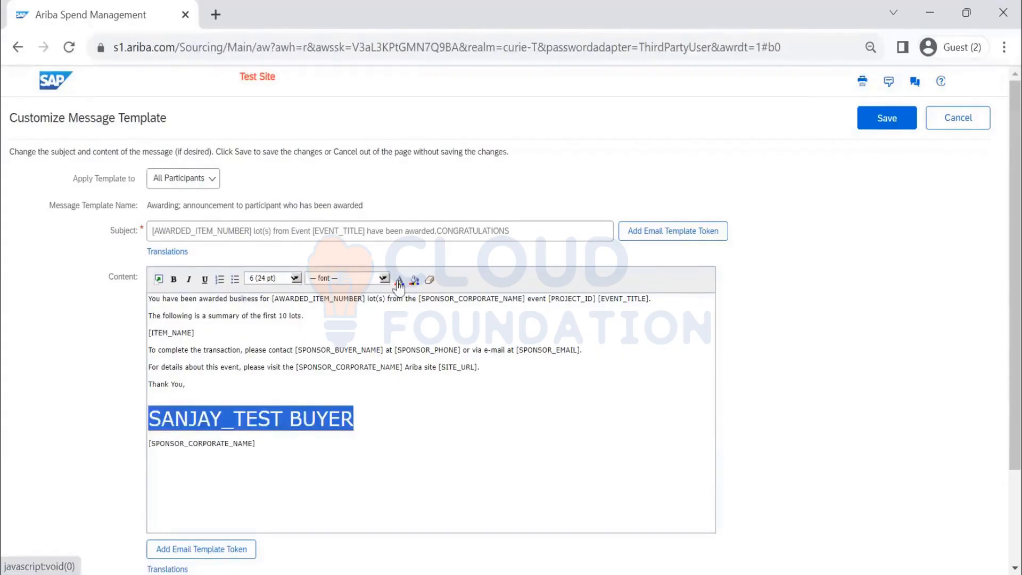
Step: Set the signature line's text color to pink, #fd69ff
click(399, 280)
click(429, 378)
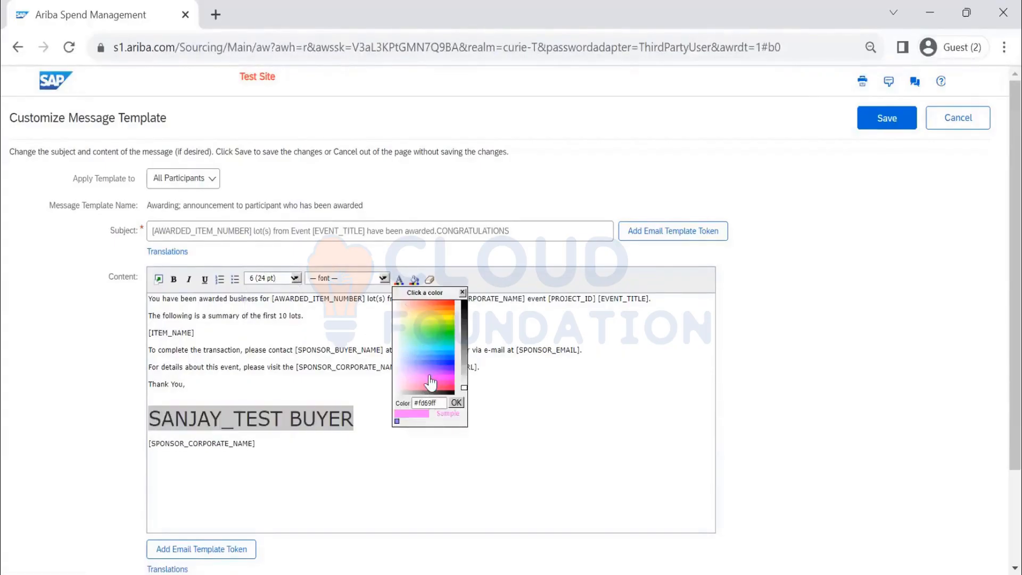
click(456, 403)
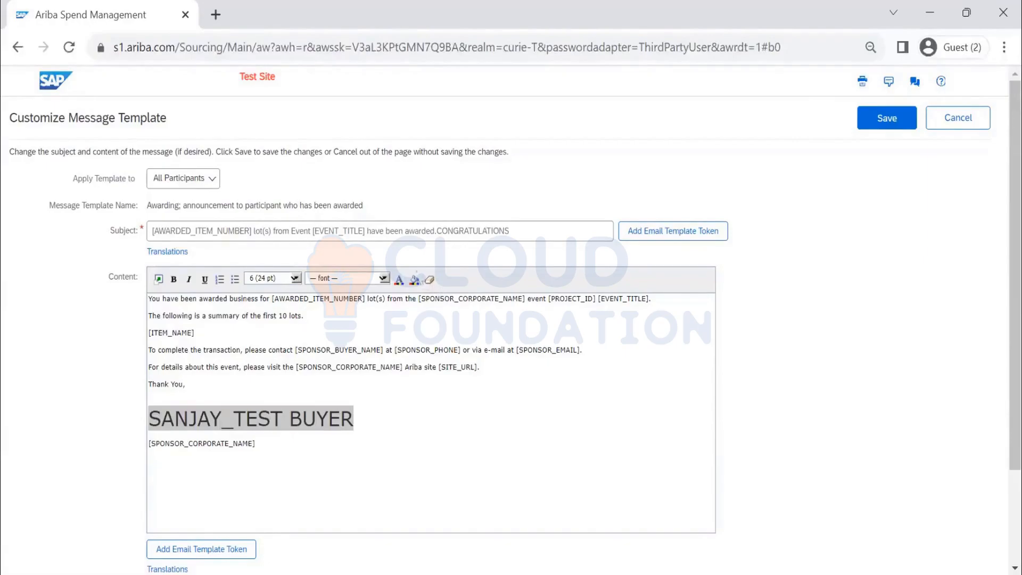
click(415, 281)
click(518, 461)
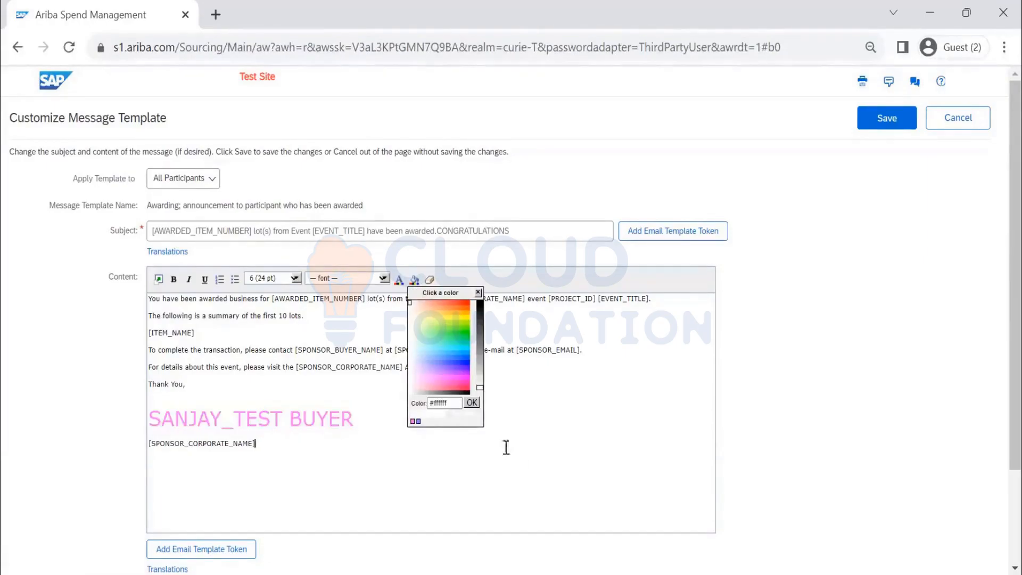
Step: Insert the Event Title email template token at the end of the Awarding message content
scroll(337, 414, down, 3)
scroll(334, 413, up, 3)
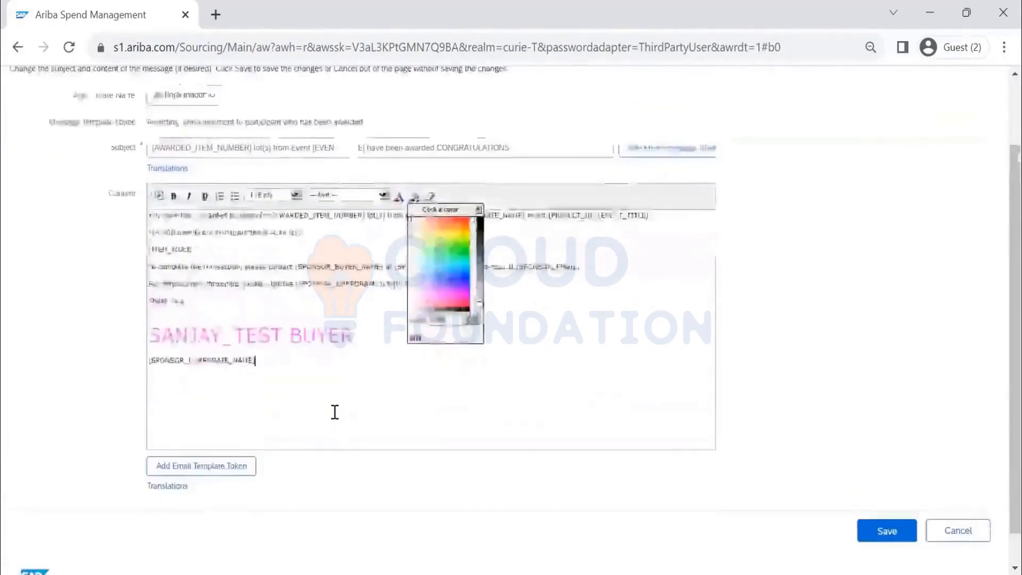
scroll(314, 454, down, 2)
click(244, 473)
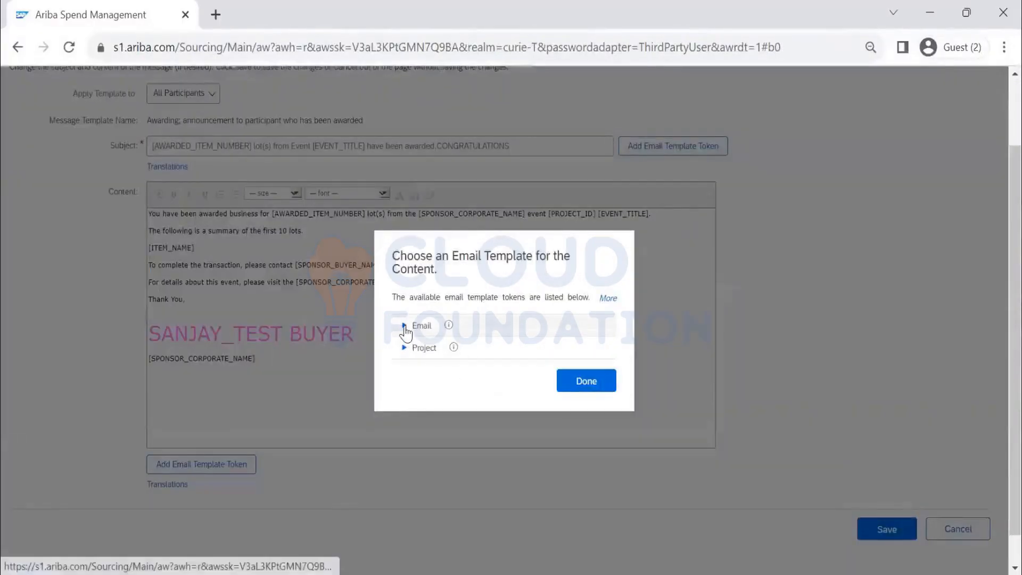
click(405, 349)
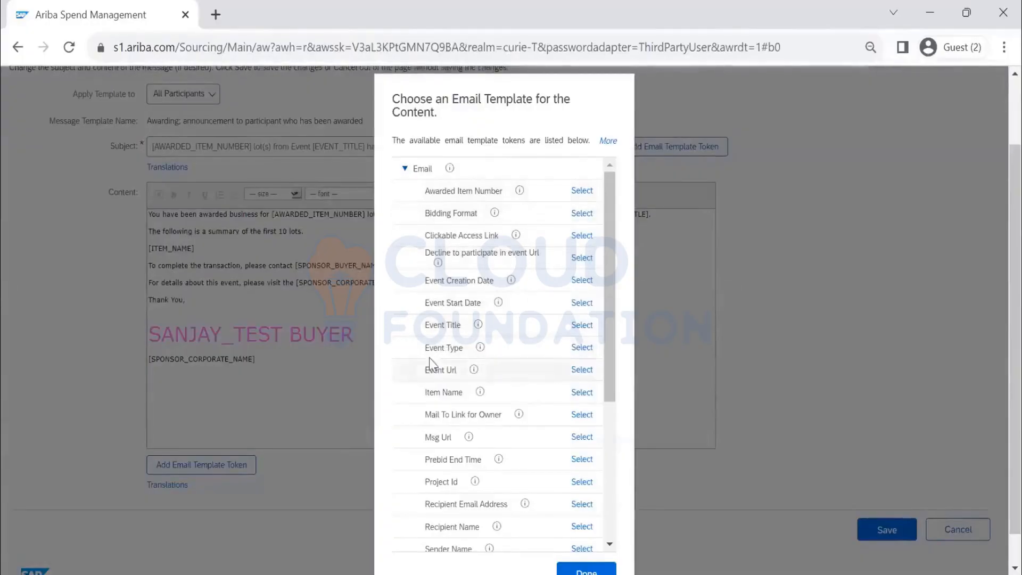
click(573, 328)
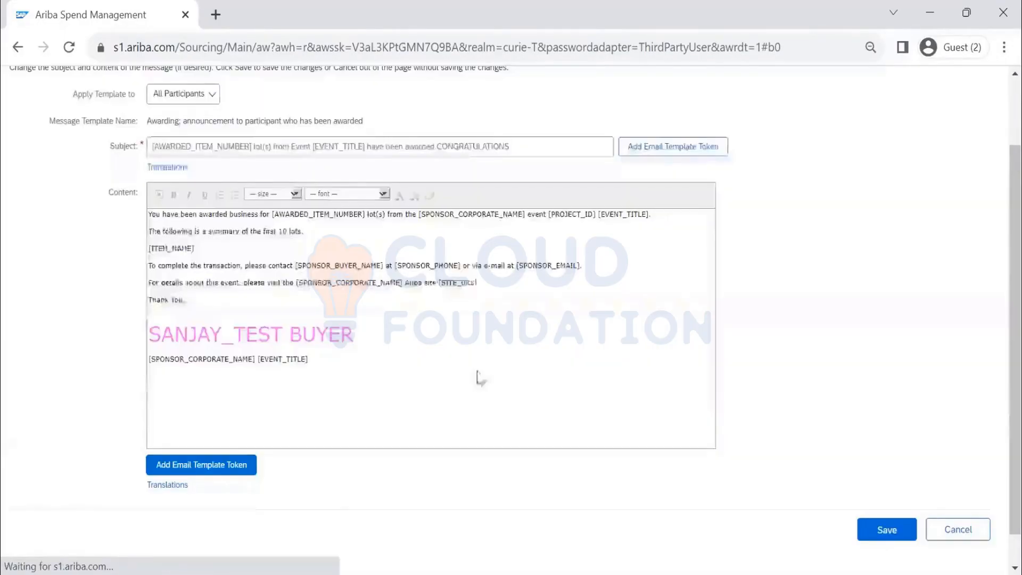
Step: Move the [EVENT_TITLE] token from after [SPONSOR_CORPORATE_NAME] to the end of the signature line, and save the Awarding template
drag(258, 356, 307, 361)
key(ctrl+c)
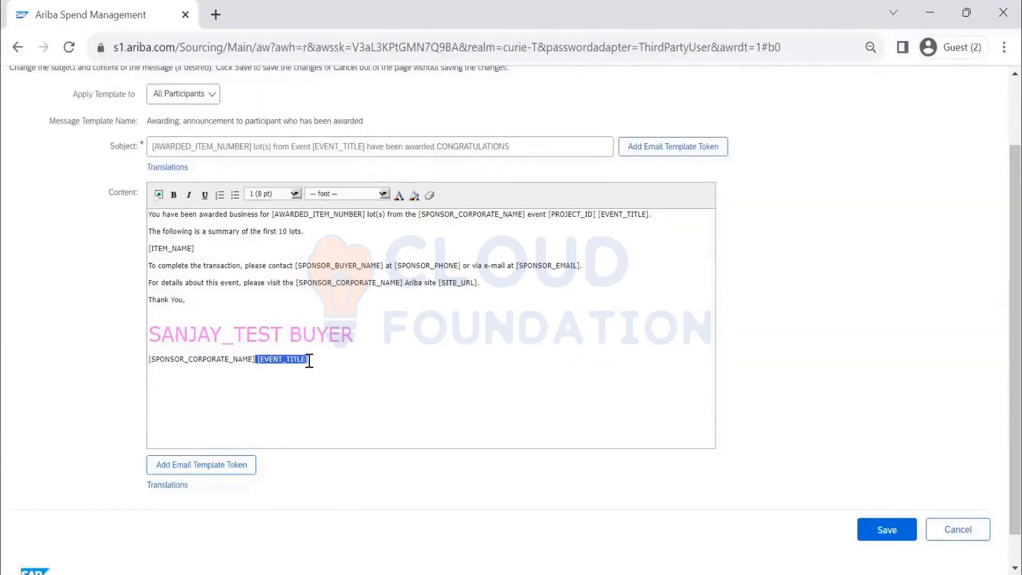
key(BackSpace)
click(384, 336)
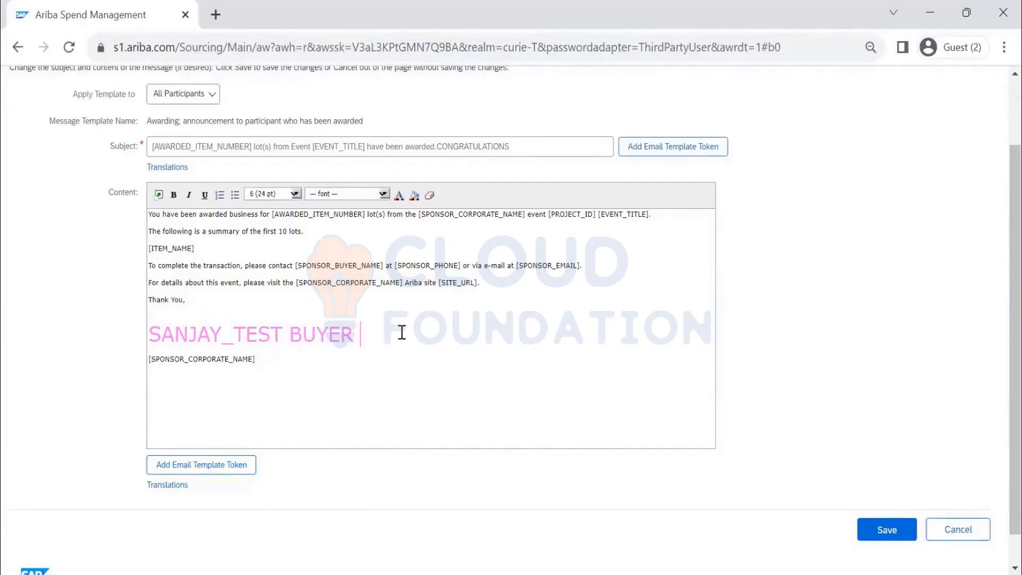
key(ctrl+v)
click(886, 530)
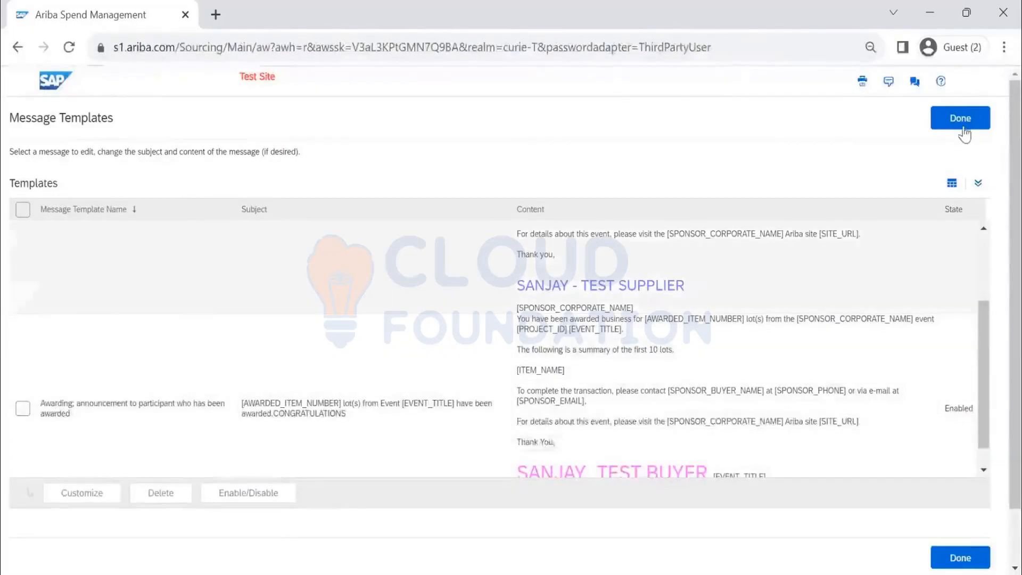
Step: Finish the message templates, keep notification emails enabled for both awarded and non-awarded participants, and complete the award confirmation
click(959, 122)
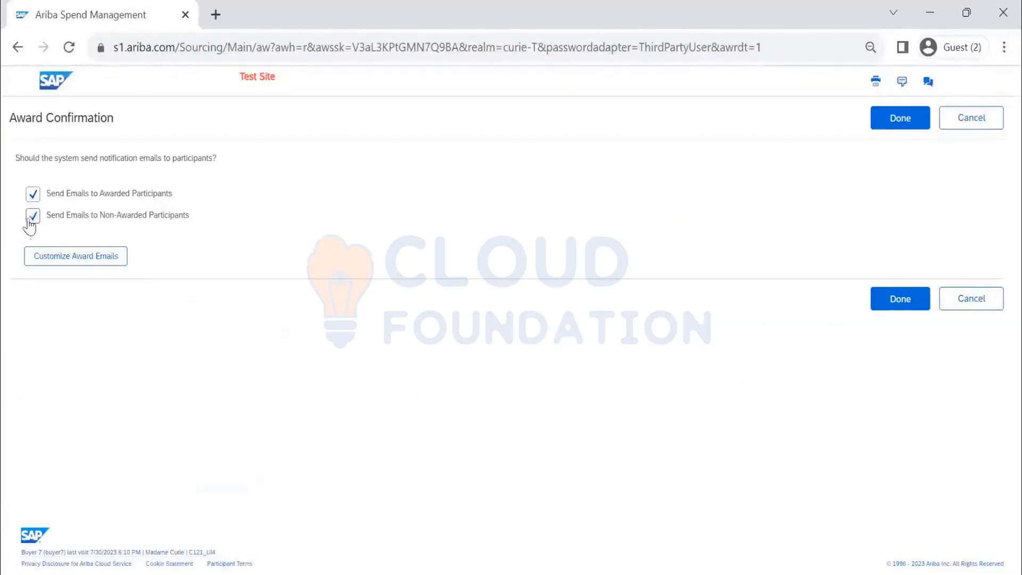
click(31, 221)
click(32, 218)
click(88, 262)
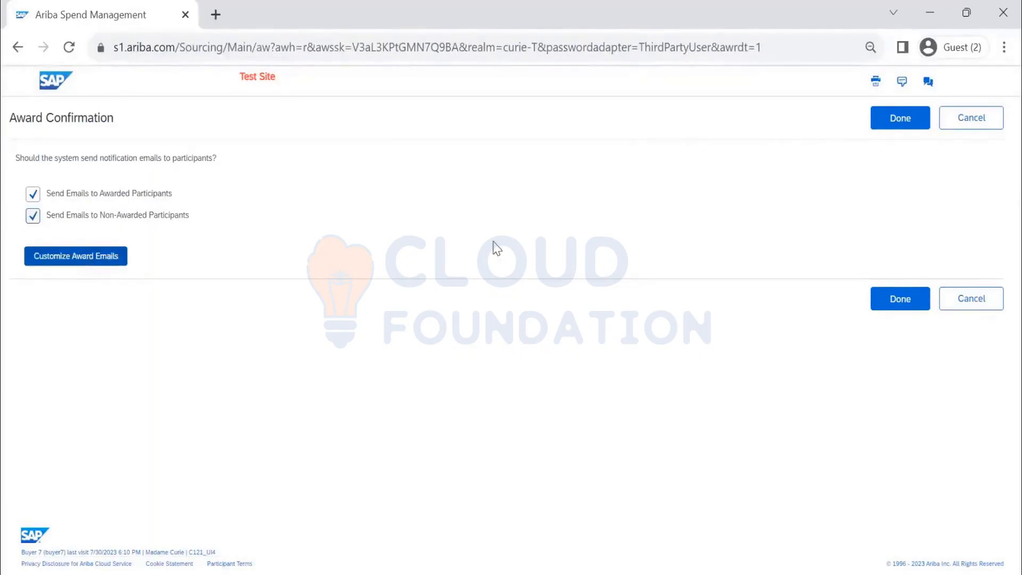
click(907, 129)
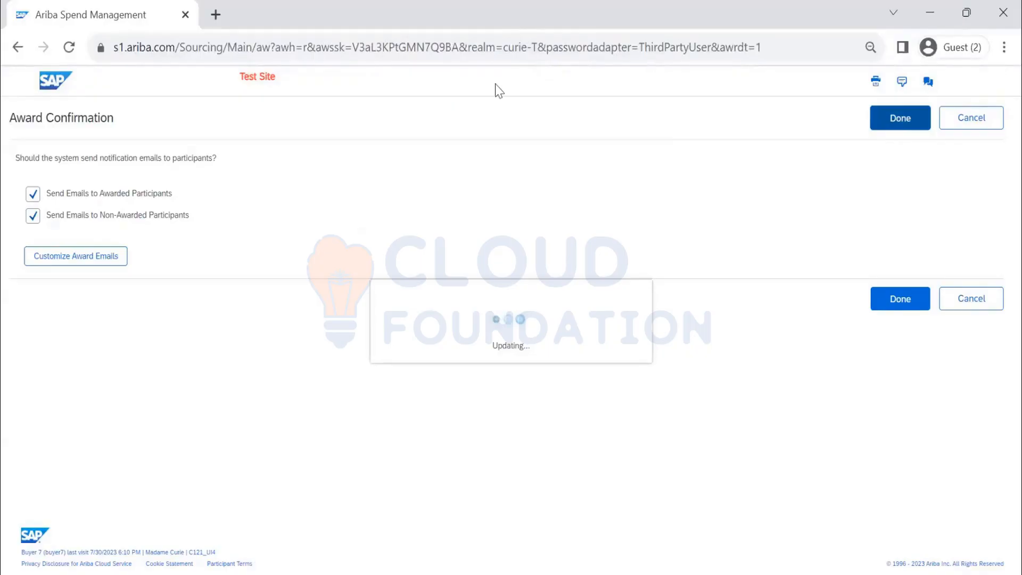
drag(998, 119, 944, 116)
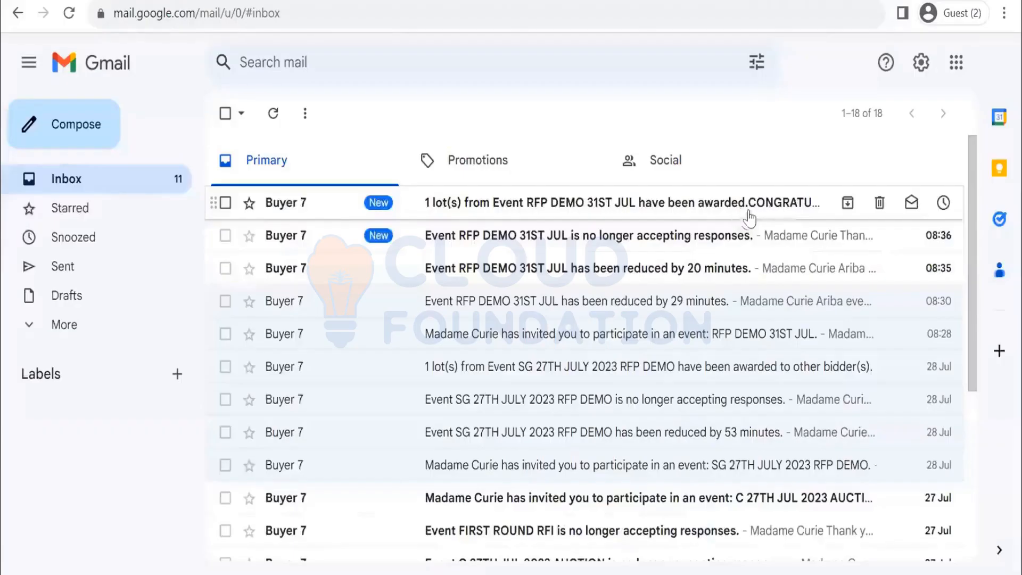
Step: In Gmail, open the award notification for RFP DEMO 31ST JUL and examine its customized subject, signature line and event title
click(736, 213)
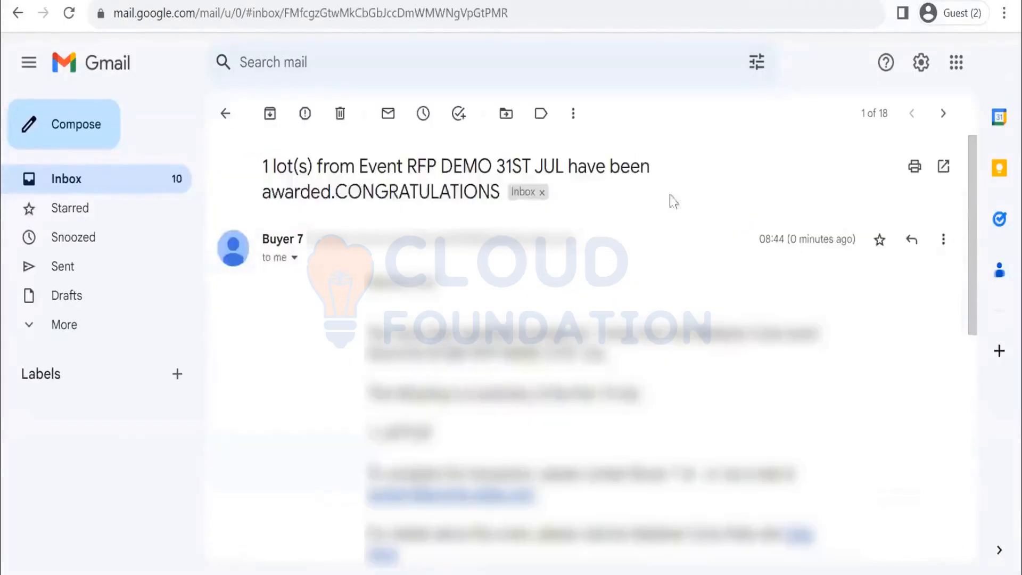
drag(500, 194, 362, 197)
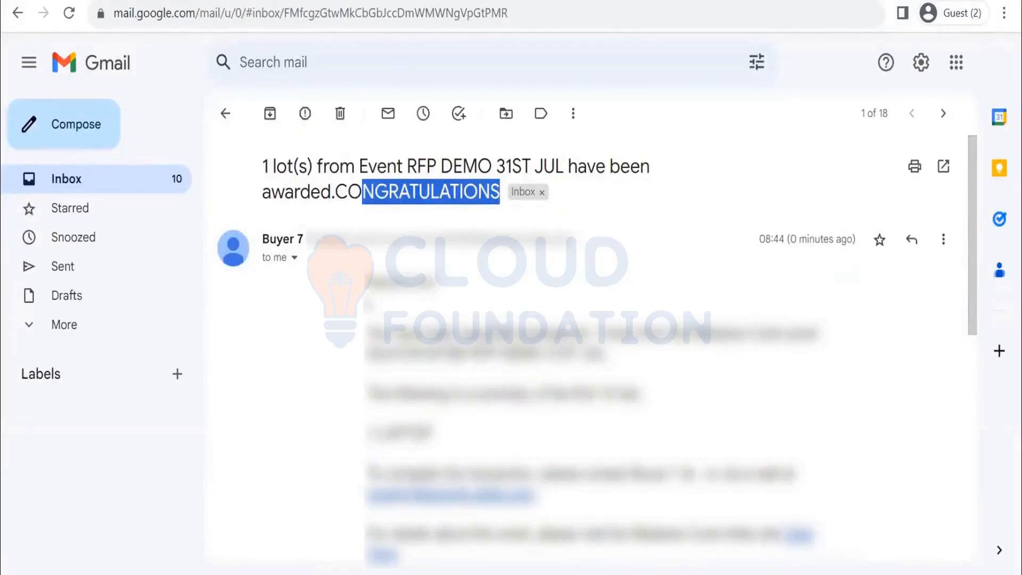
scroll(612, 233, down, 3)
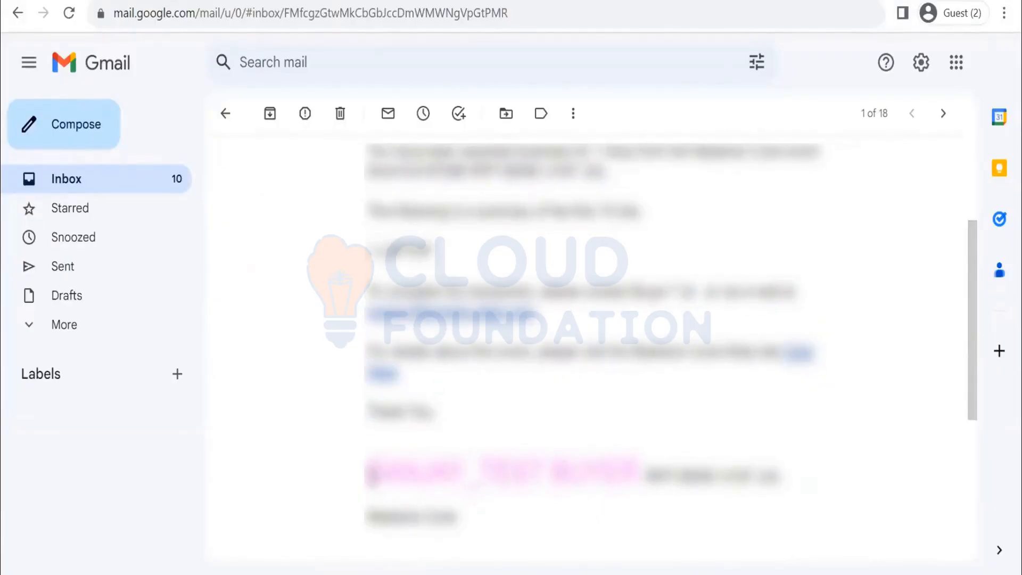
mouse_move(367, 472)
mouse_down()
mouse_move(592, 498)
mouse_move(640, 468)
mouse_up()
click(516, 507)
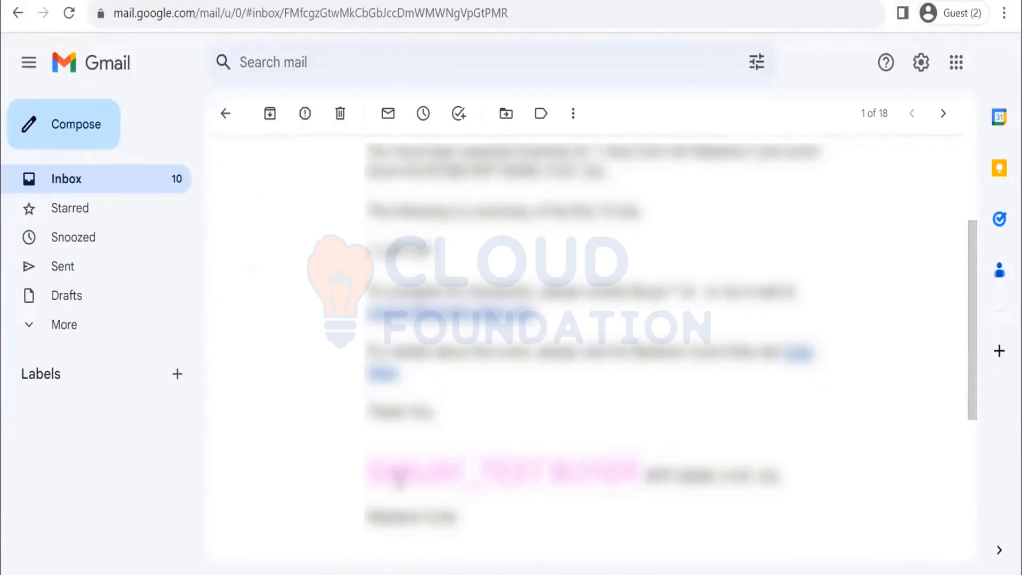
drag(786, 478, 645, 474)
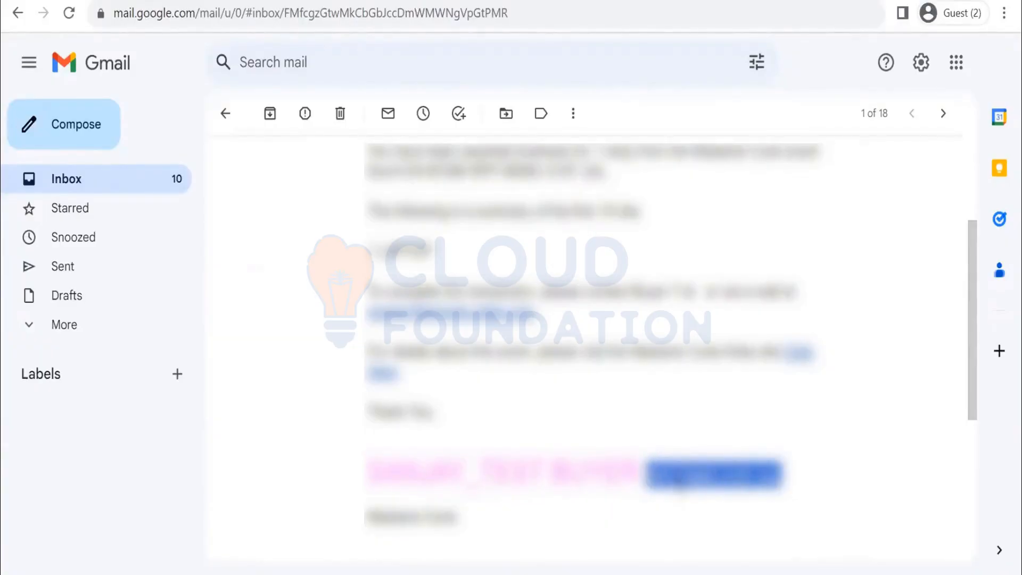
click(689, 500)
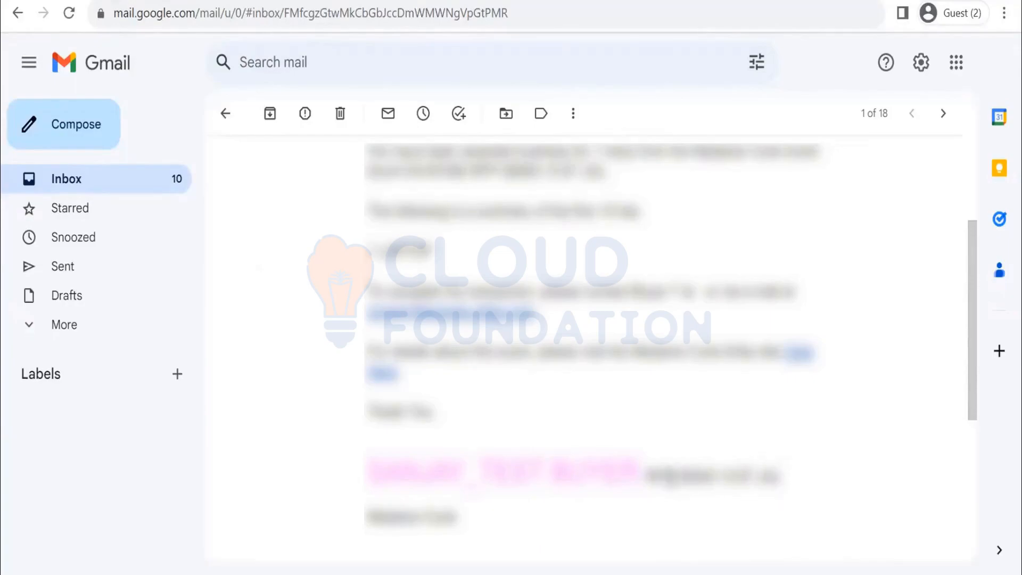
scroll(255, 268, up, 4)
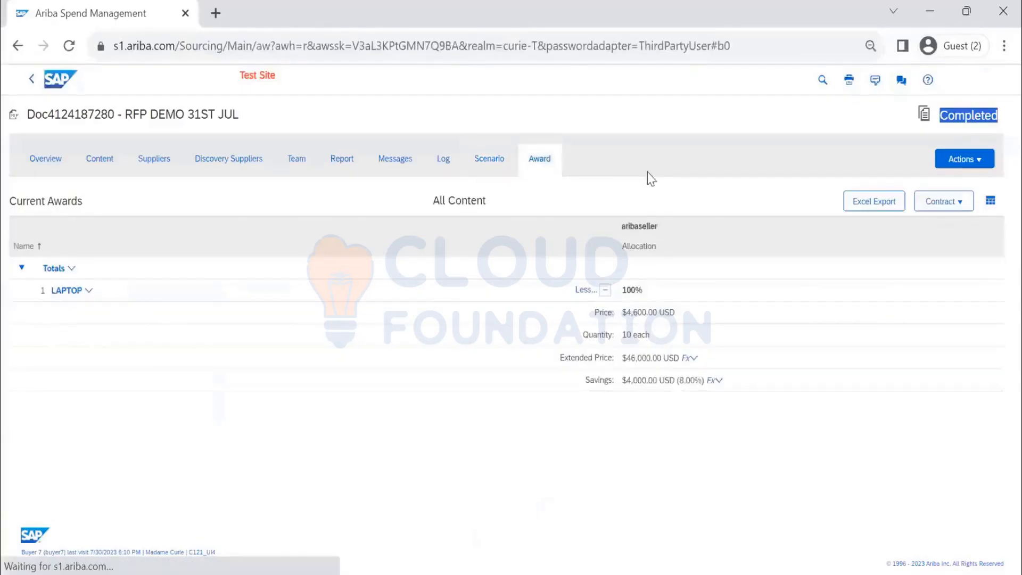
Step: Back in SAP Ariba, start adding the award to an existing contract for aribaseller and open the list of available contracts
click(940, 201)
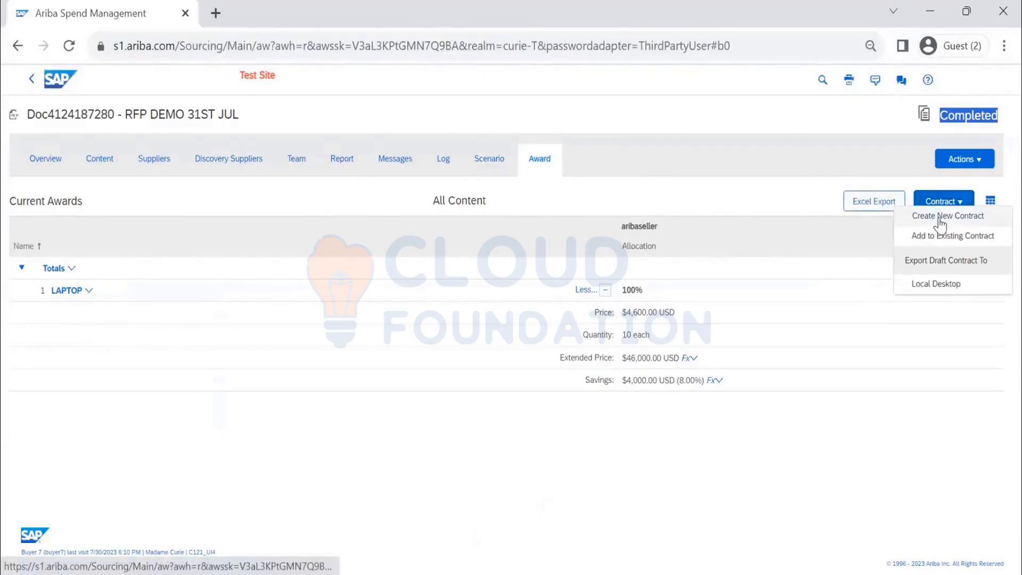
click(755, 190)
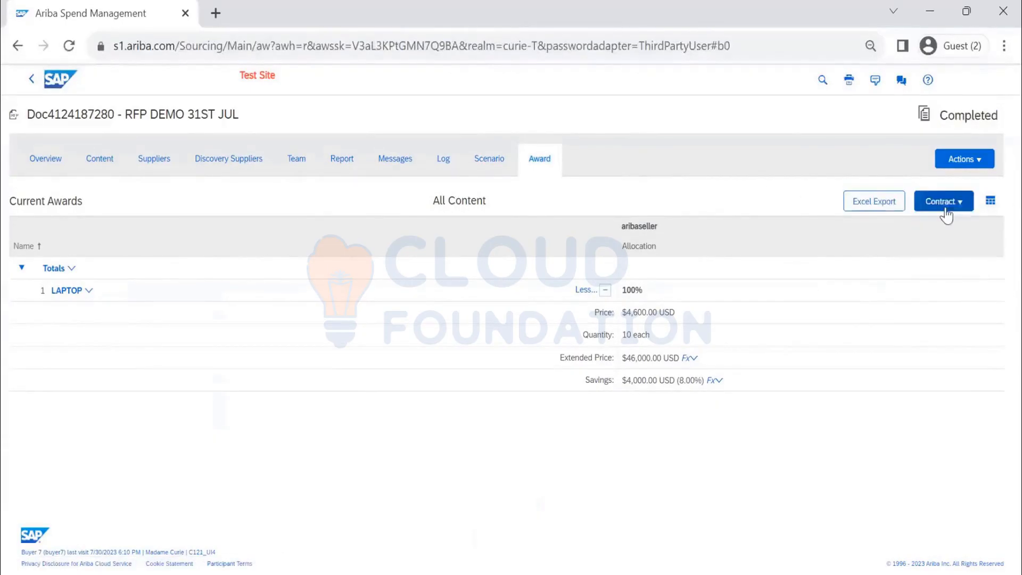
click(945, 207)
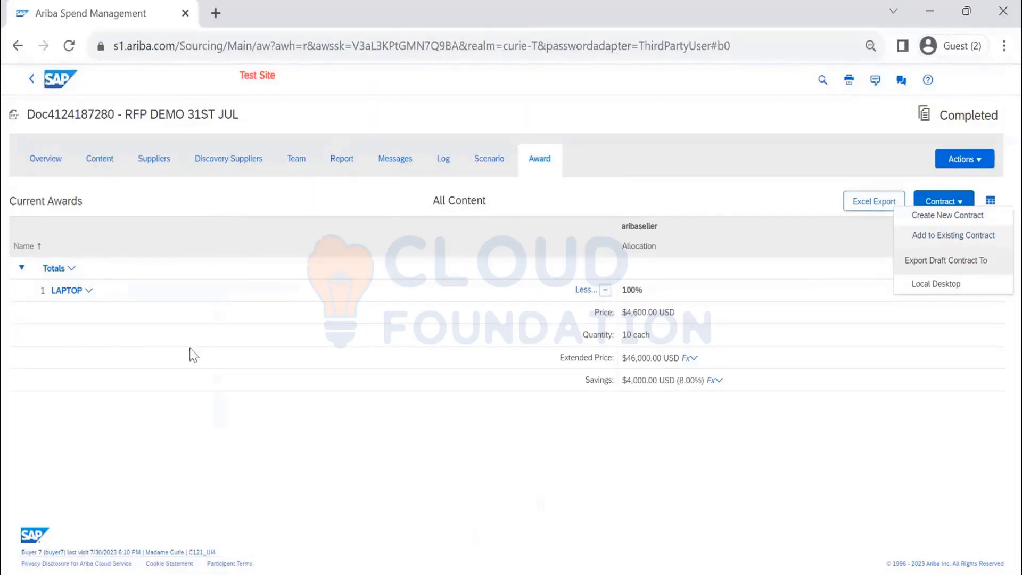
click(950, 237)
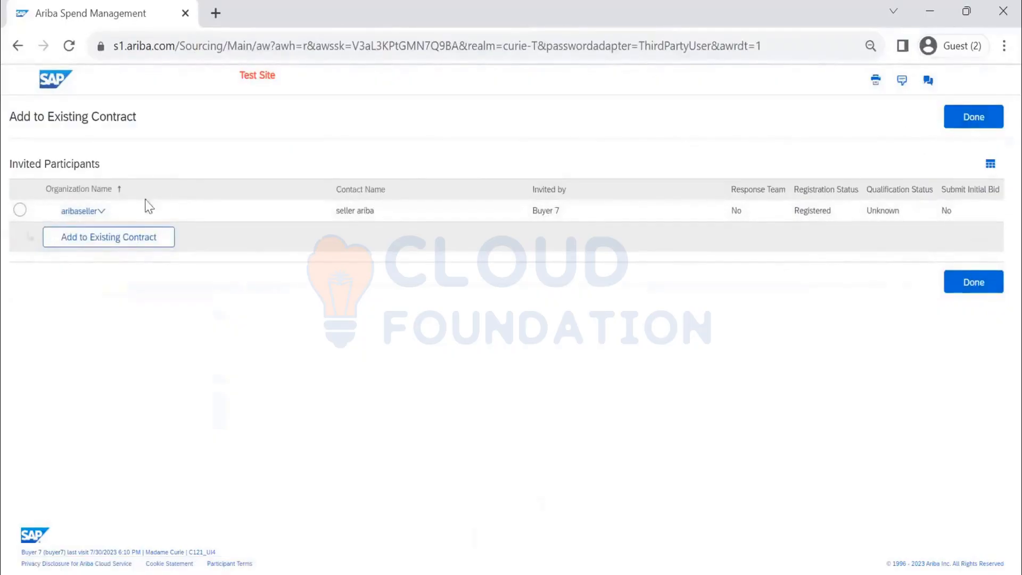
click(19, 211)
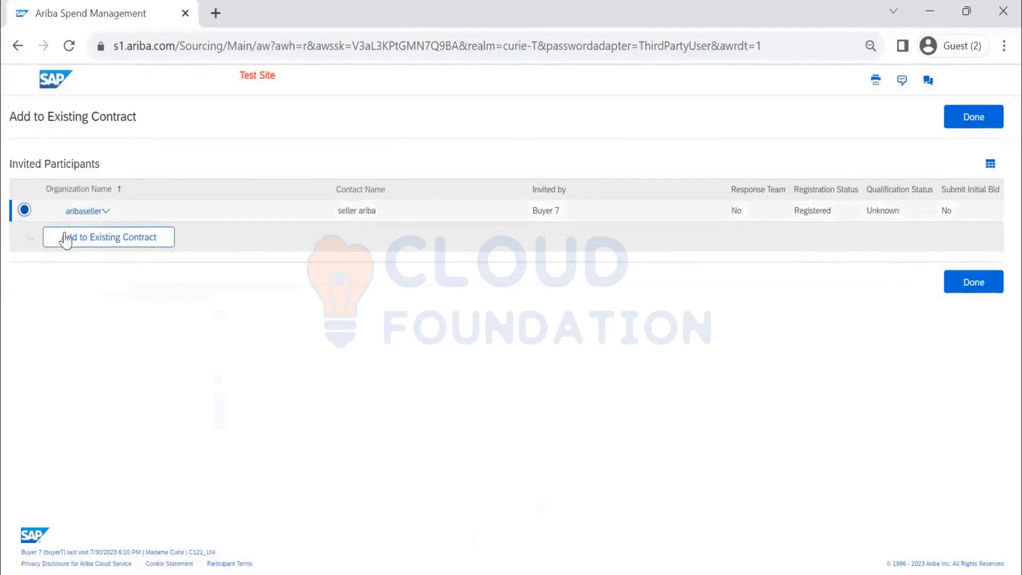
click(158, 242)
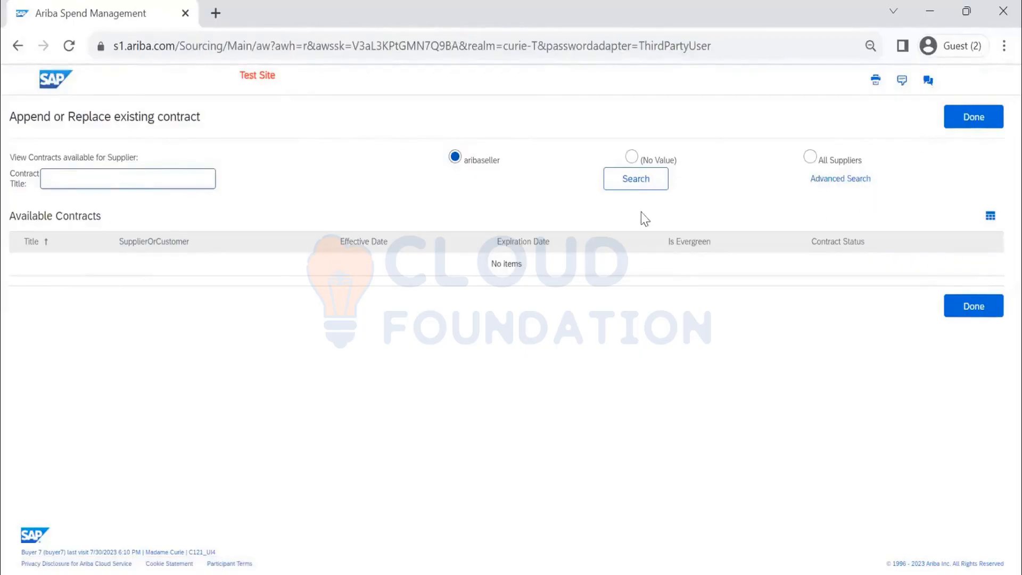
Step: Search for existing contracts available for aribaseller, and return to the award without choosing one
click(623, 184)
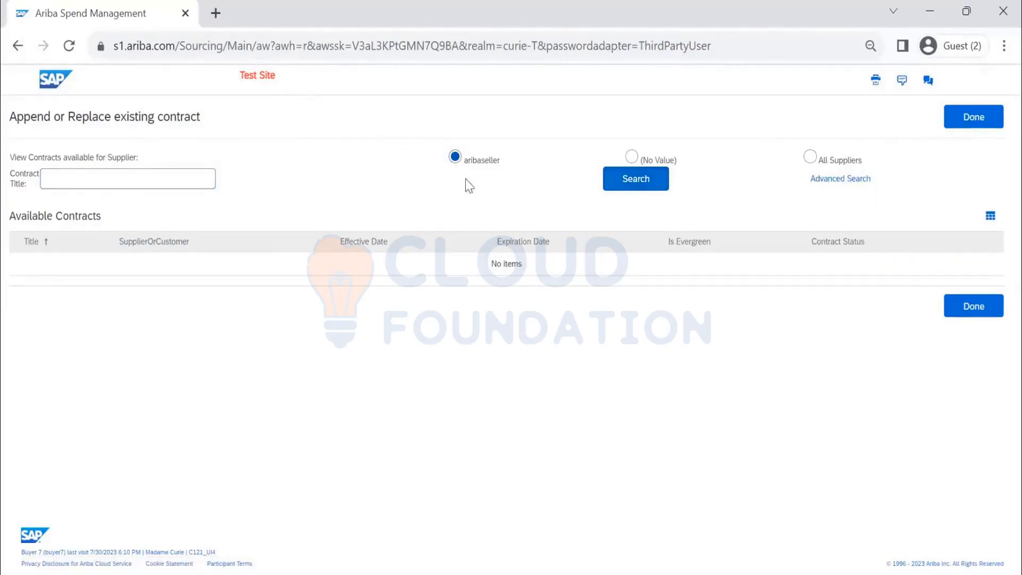
click(610, 182)
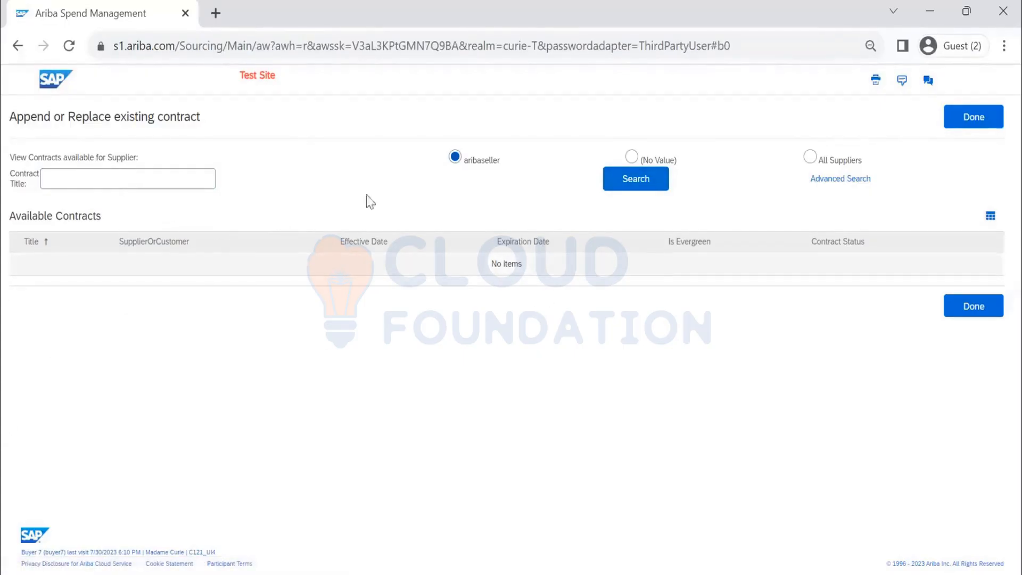
click(981, 122)
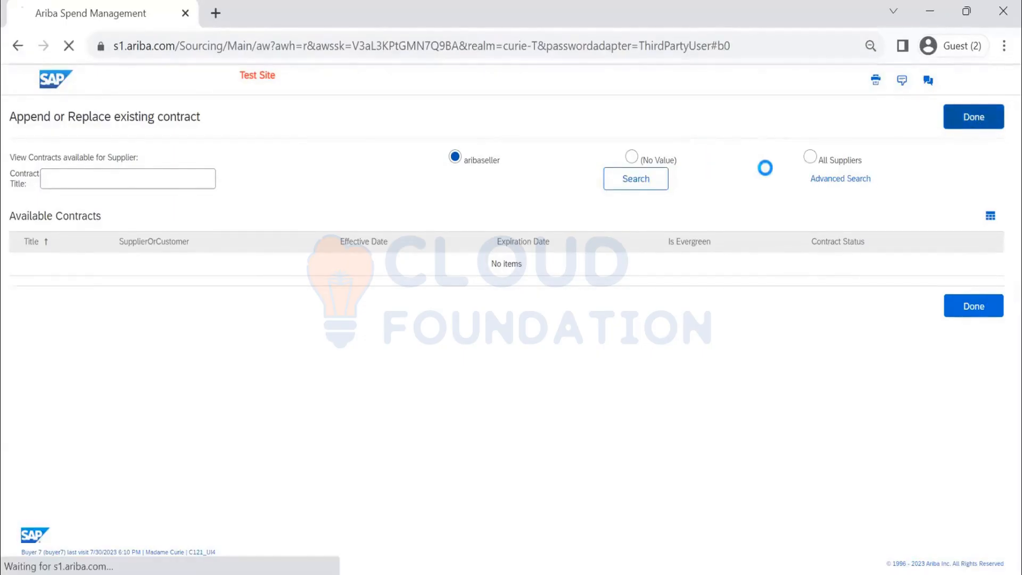
click(970, 118)
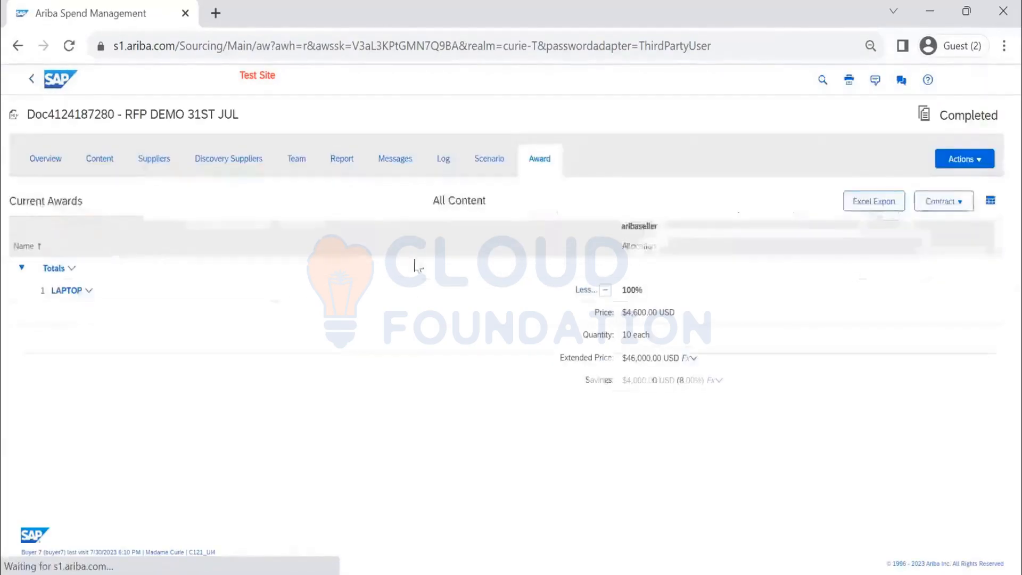
Step: Start a new procurement contract for aribaseller from the award, examine the contract workspace fields, and return to the award without creating it
click(965, 209)
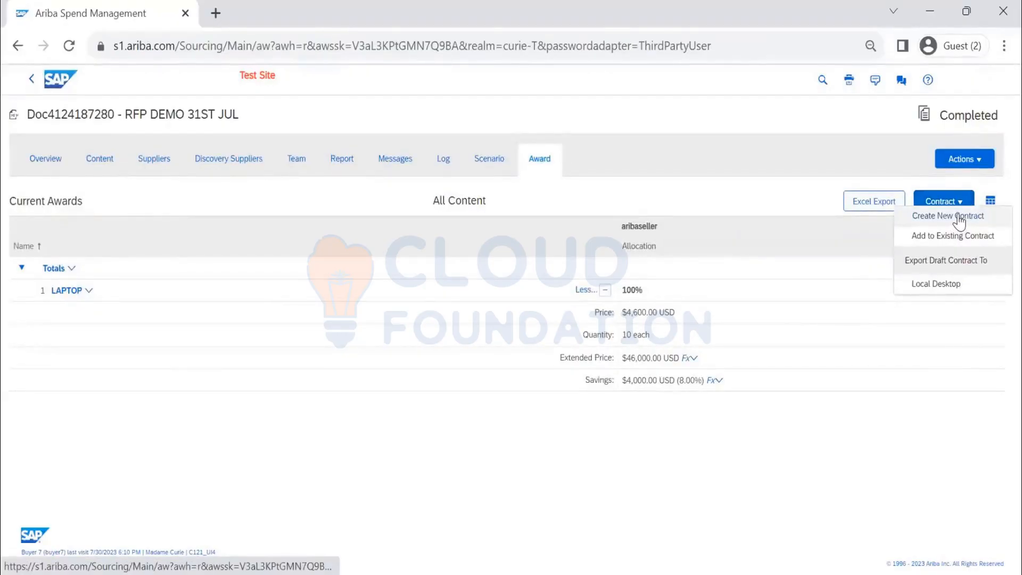
click(960, 219)
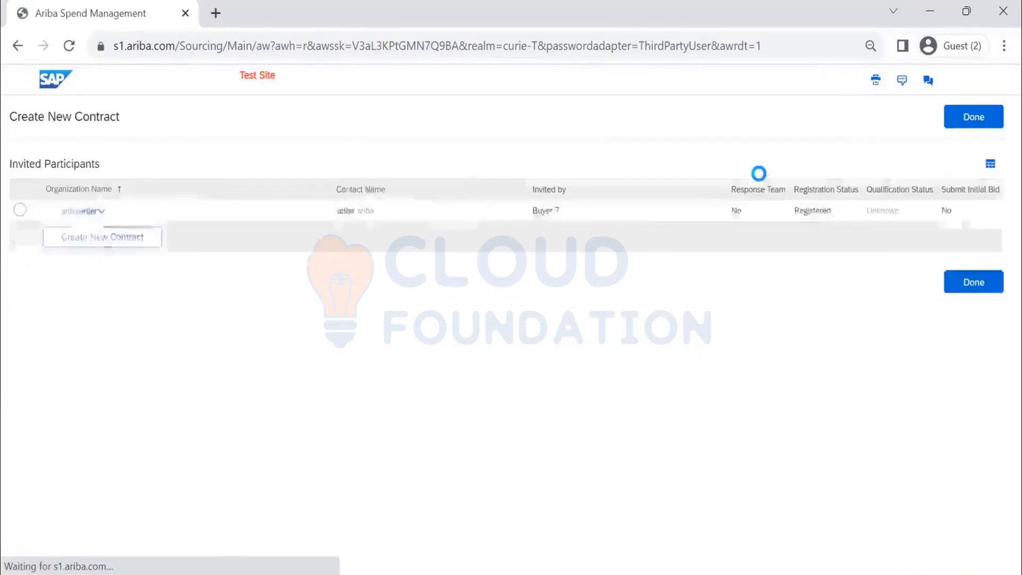
click(24, 210)
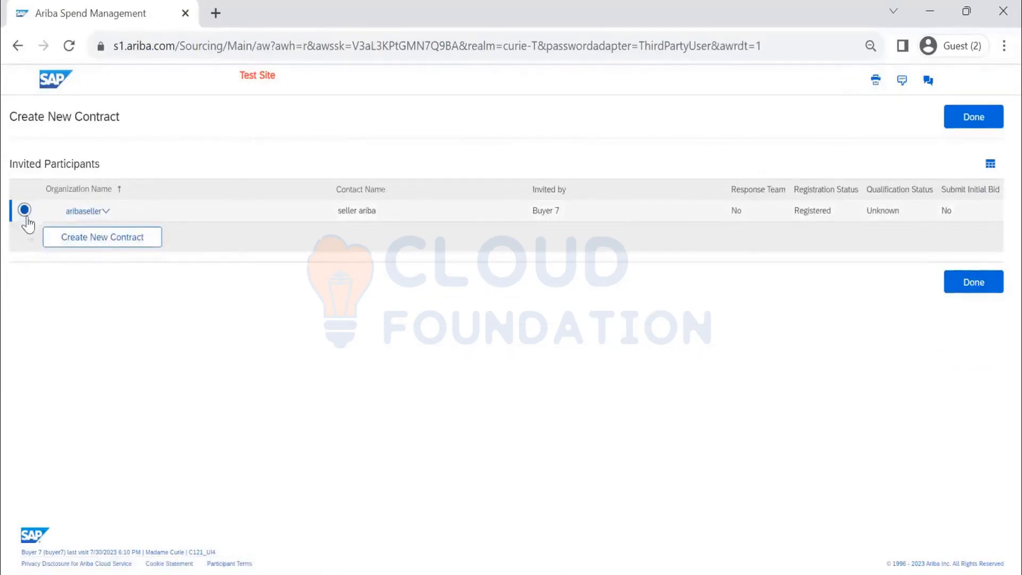
click(93, 241)
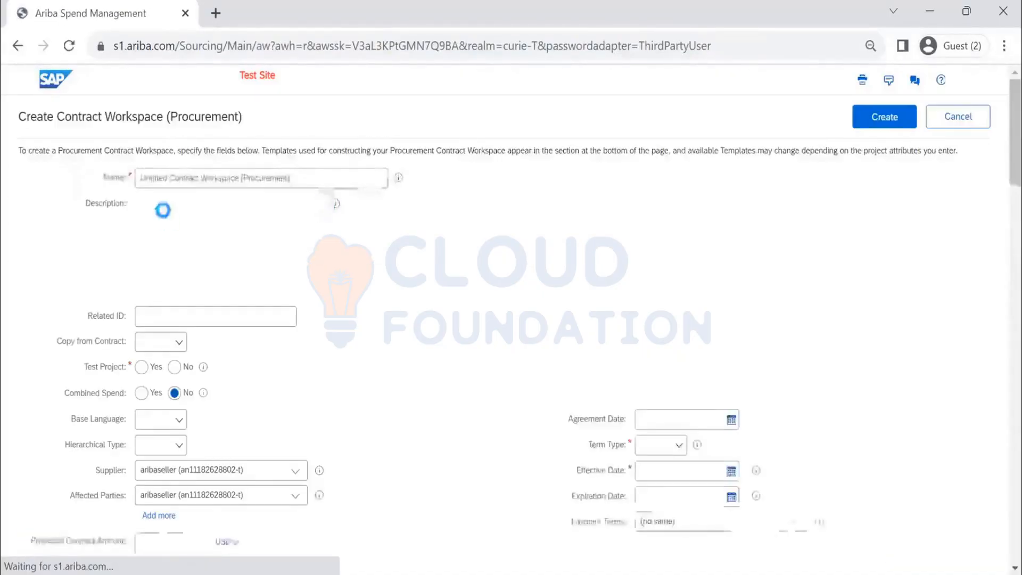
scroll(421, 277, down, 20)
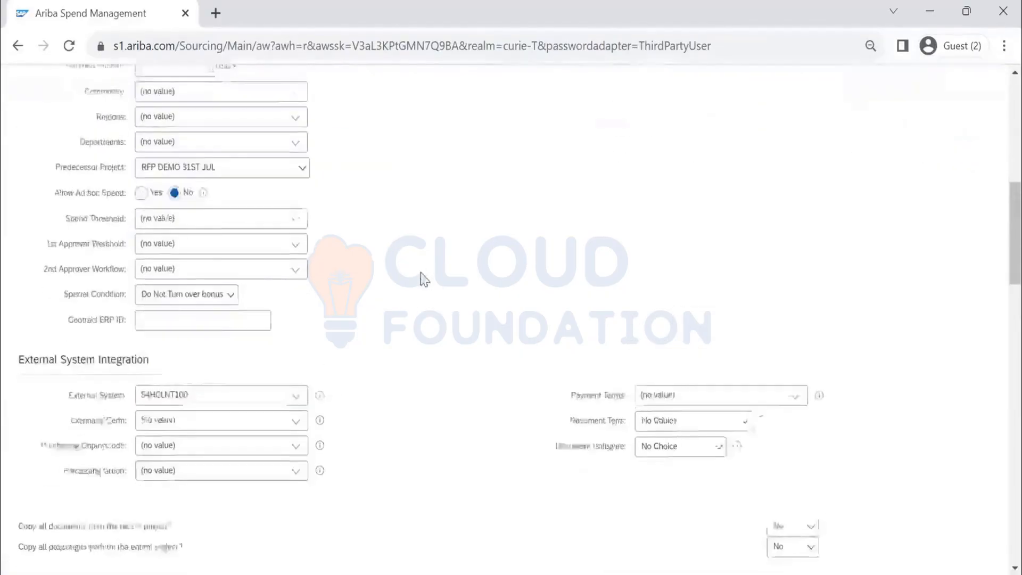
scroll(436, 282, up, 10)
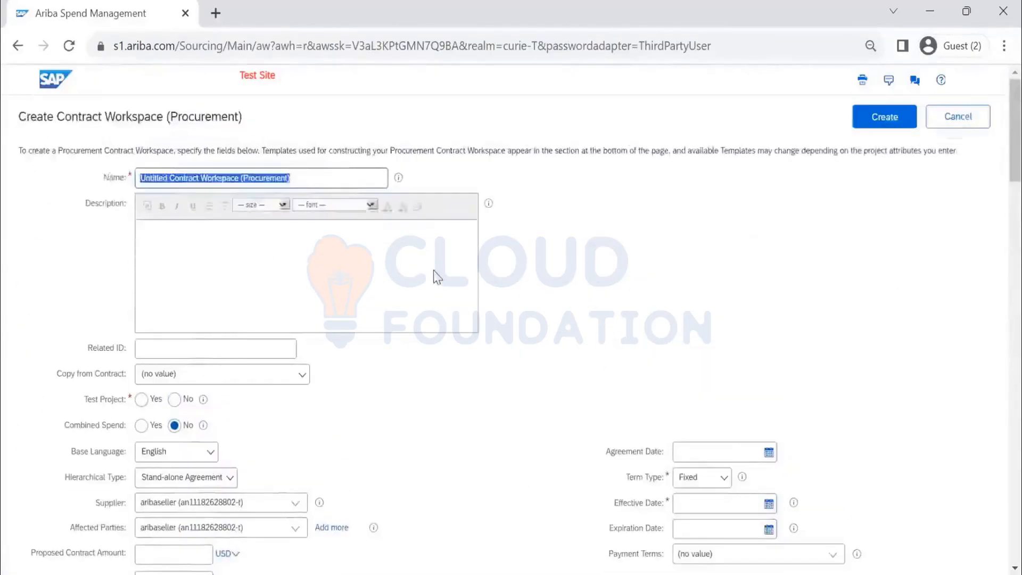
click(955, 122)
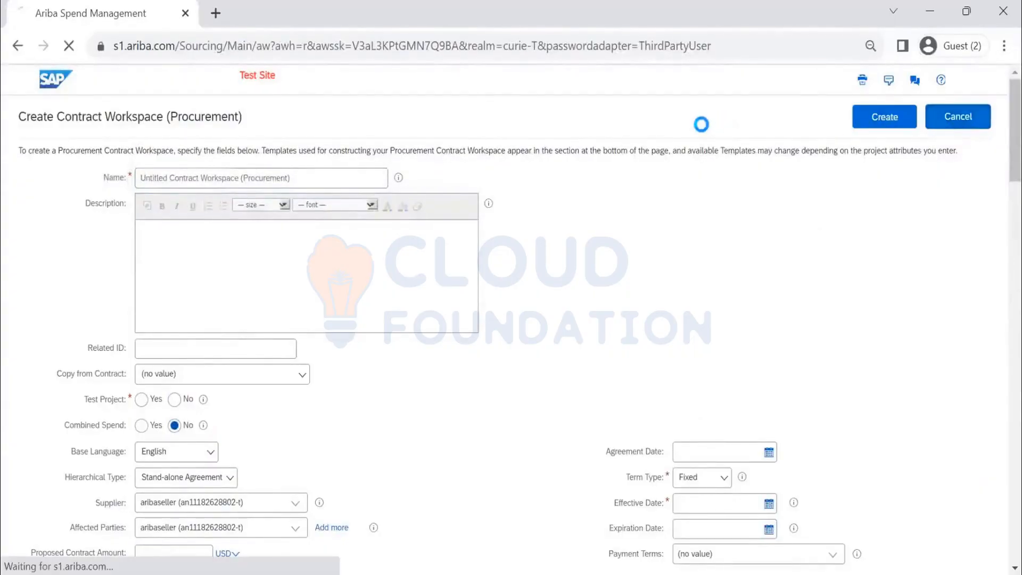
click(970, 125)
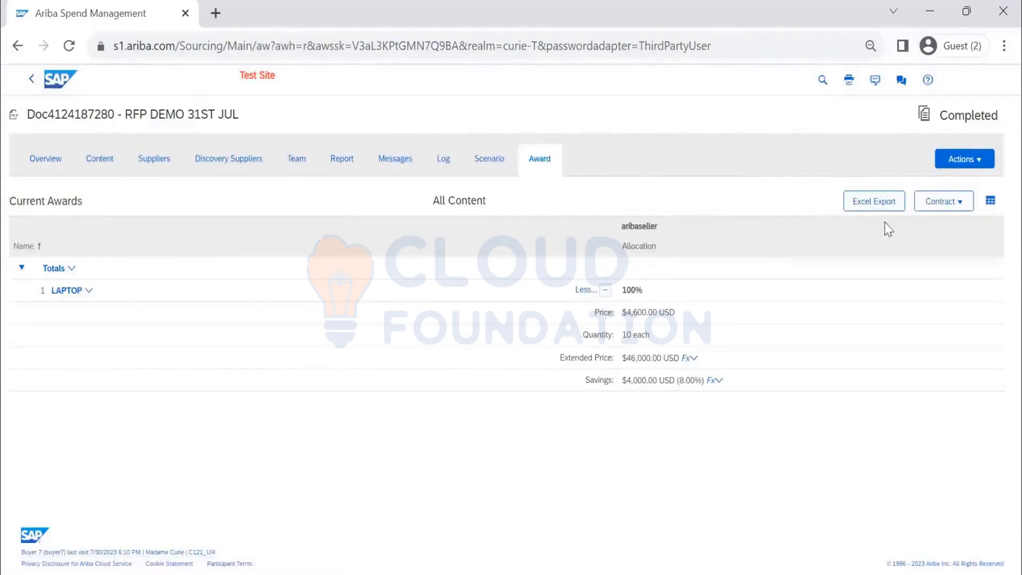
click(938, 204)
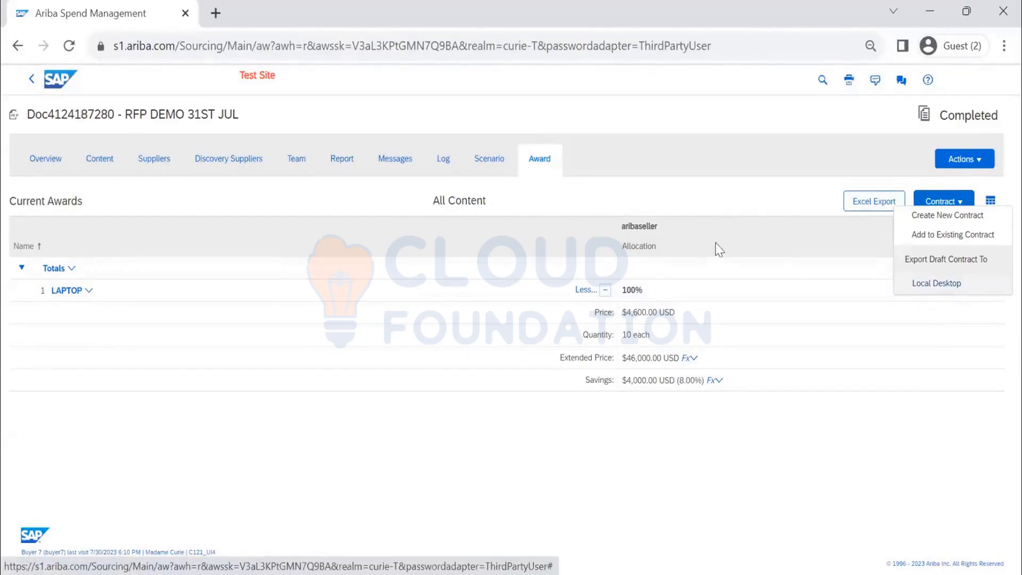
click(703, 179)
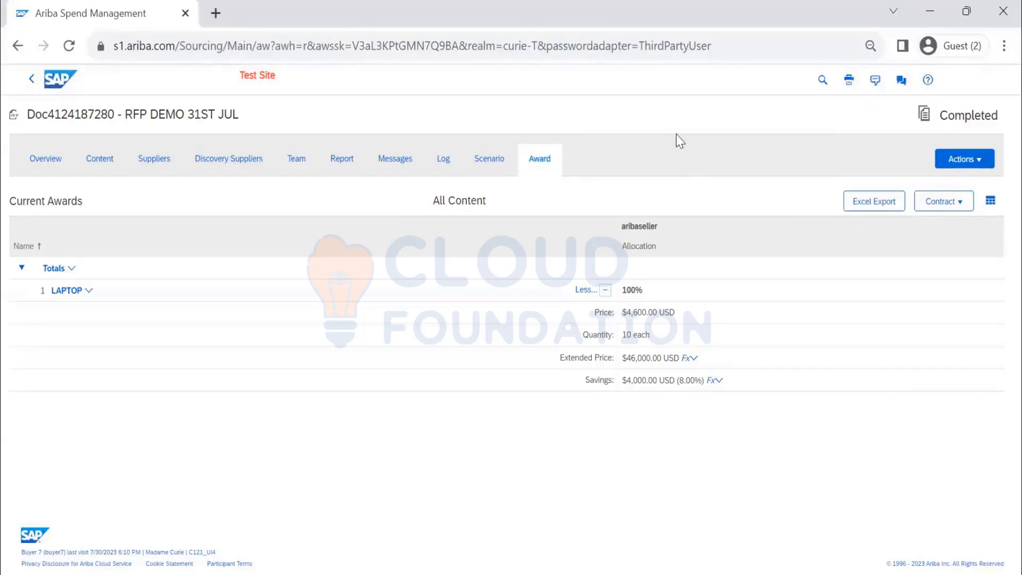
click(983, 168)
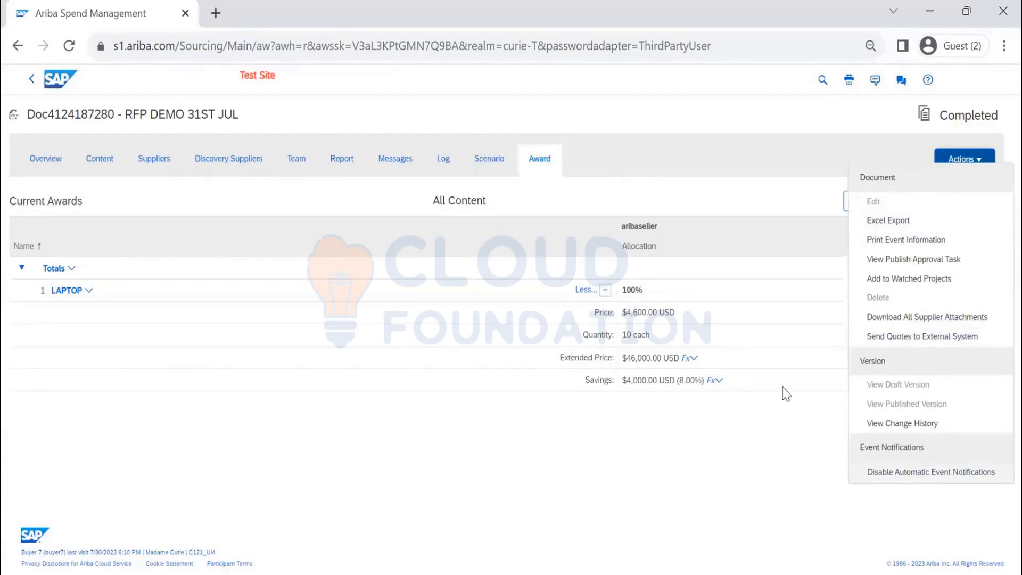
click(739, 169)
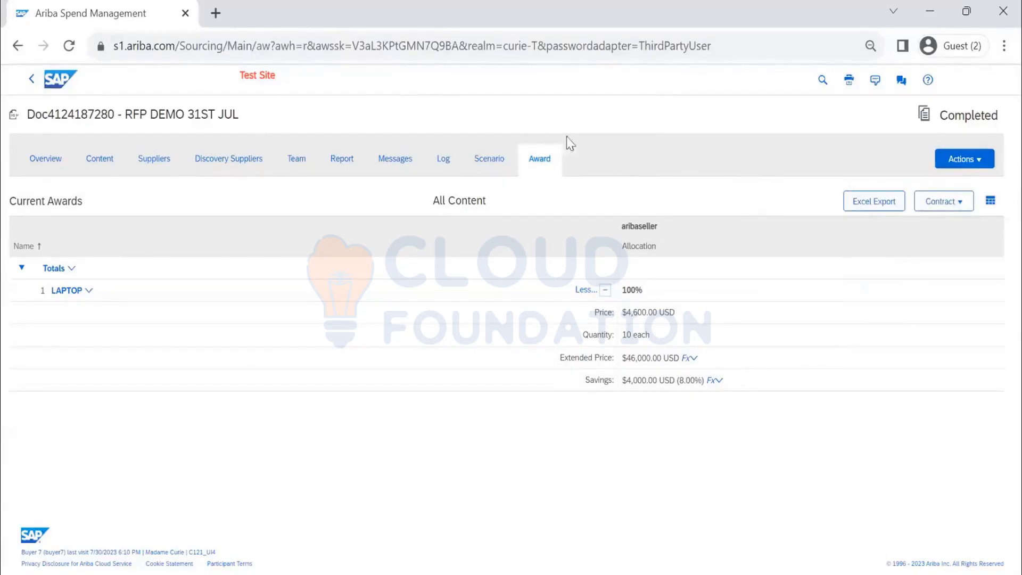